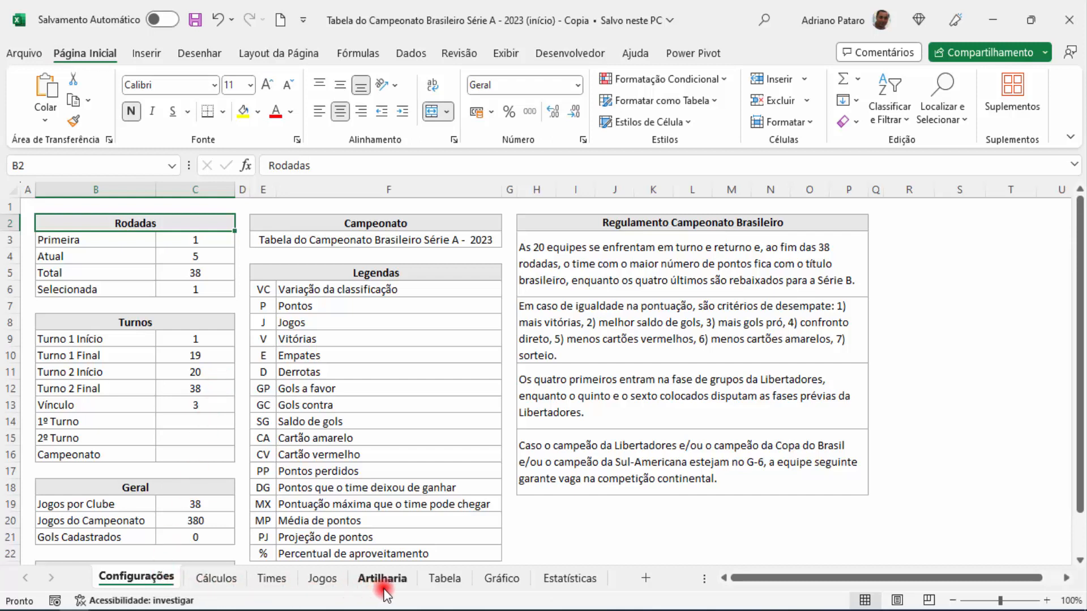
Step: Open the Jogos sheet and review the match table's headers from Rd to Visitante, along with the first-round fixtures
left_click(323, 579)
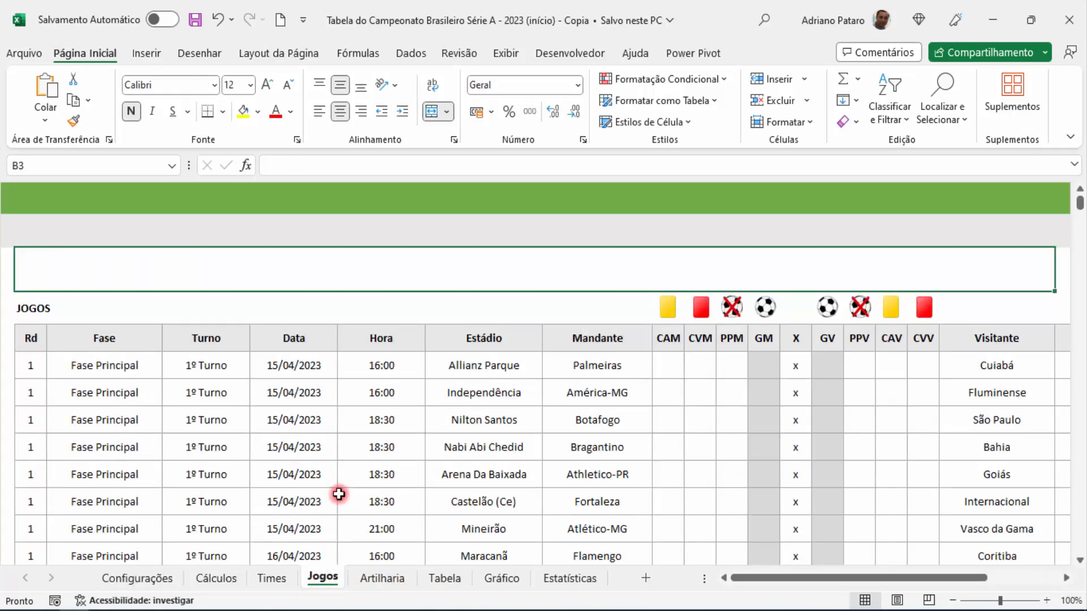
left_click(29, 337)
left_click(112, 340)
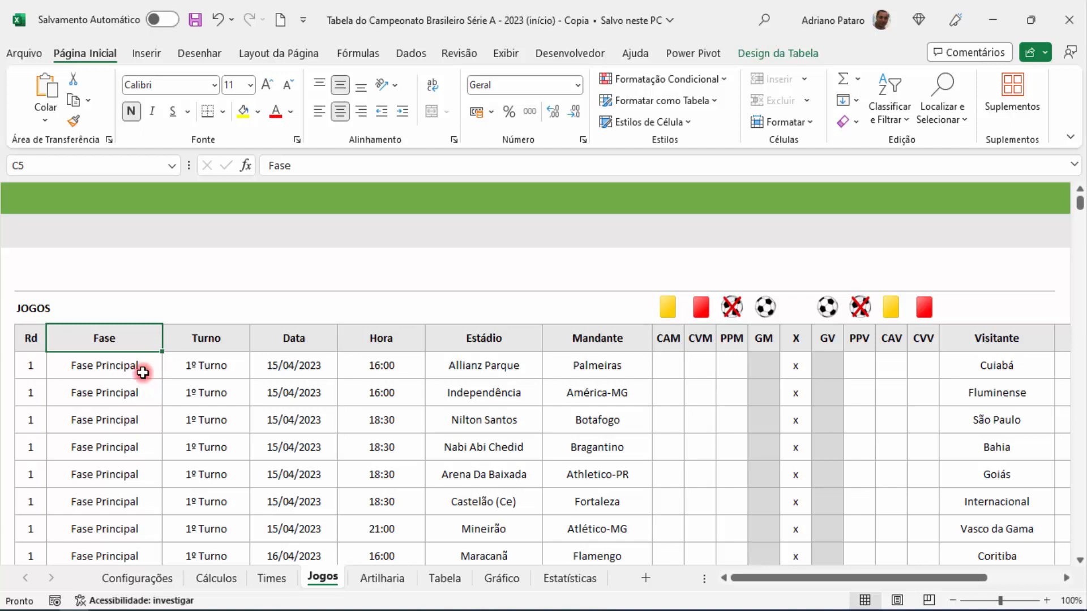
left_click(141, 369)
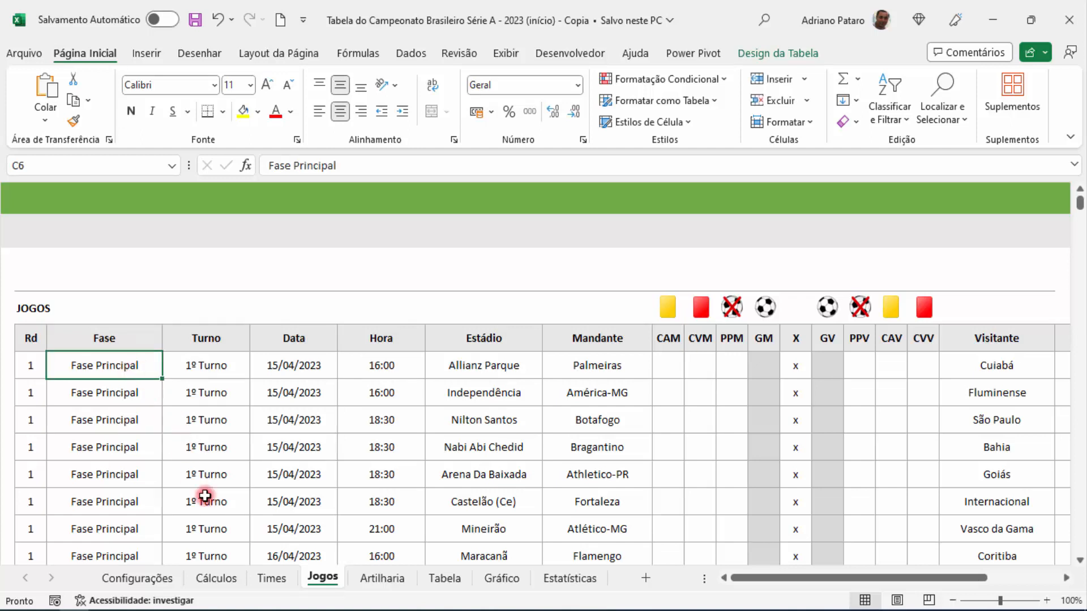
left_click(229, 339)
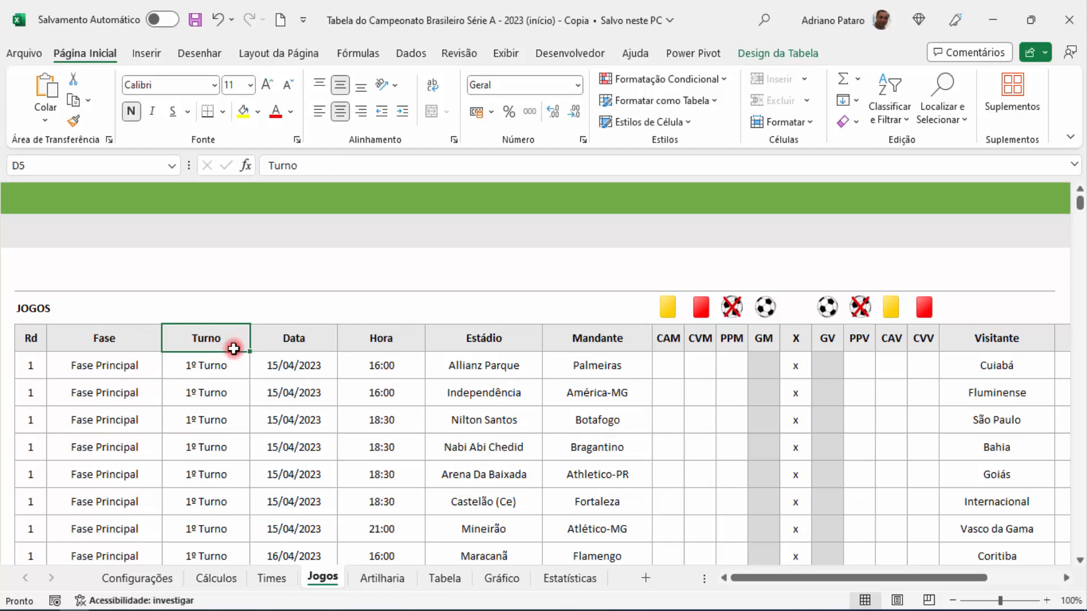
left_click(309, 341)
left_click(374, 338)
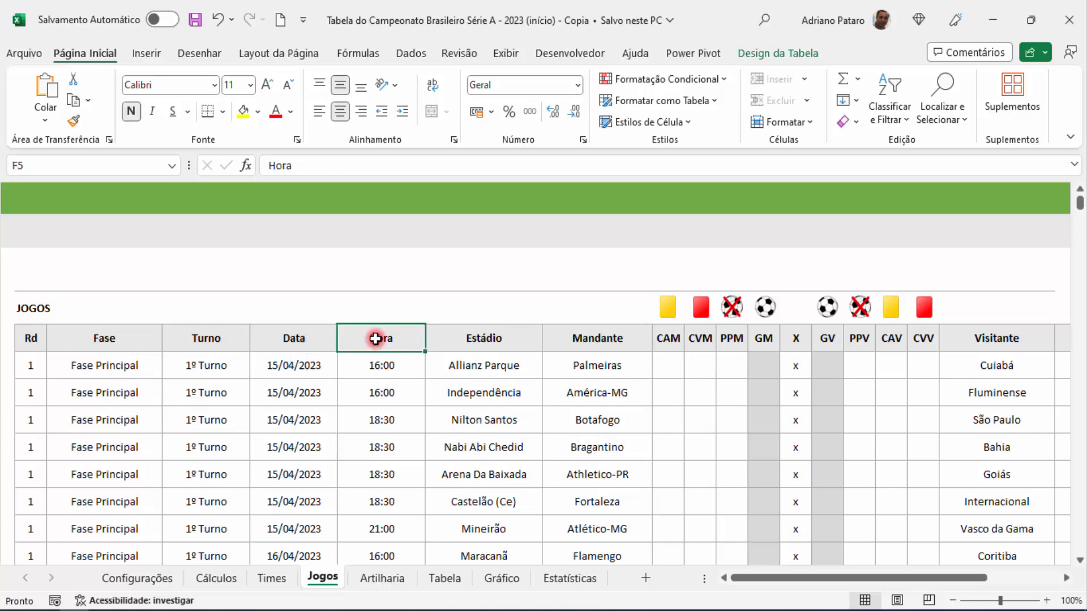
left_click(487, 344)
left_click(606, 339)
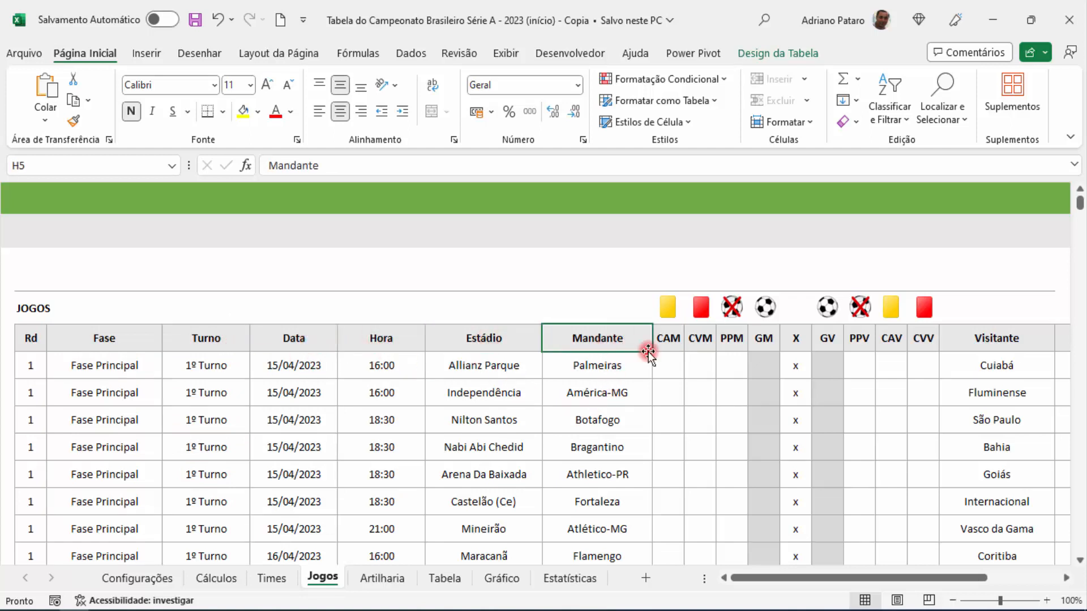
left_click(1010, 343)
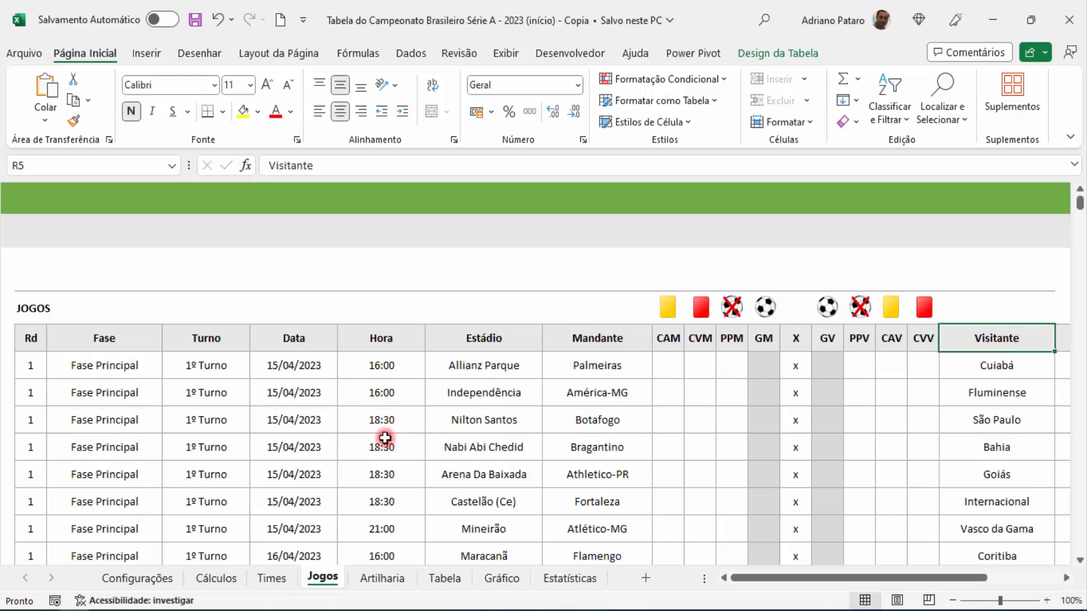
scroll(385, 438, "down", 2)
left_click(283, 352)
left_click(444, 320)
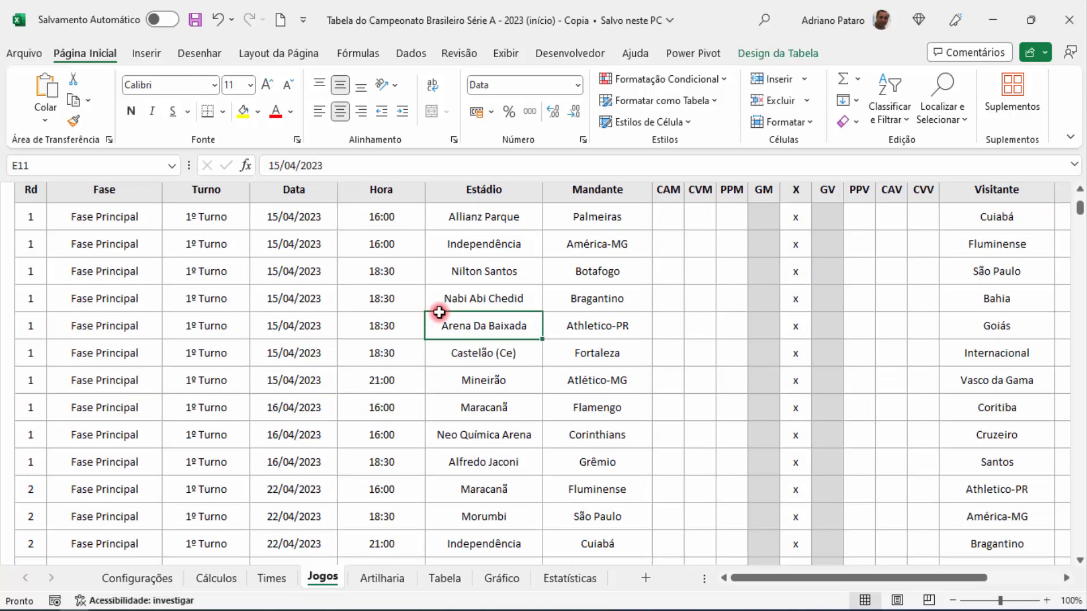
left_click(582, 294)
scroll(623, 400, "up", 1)
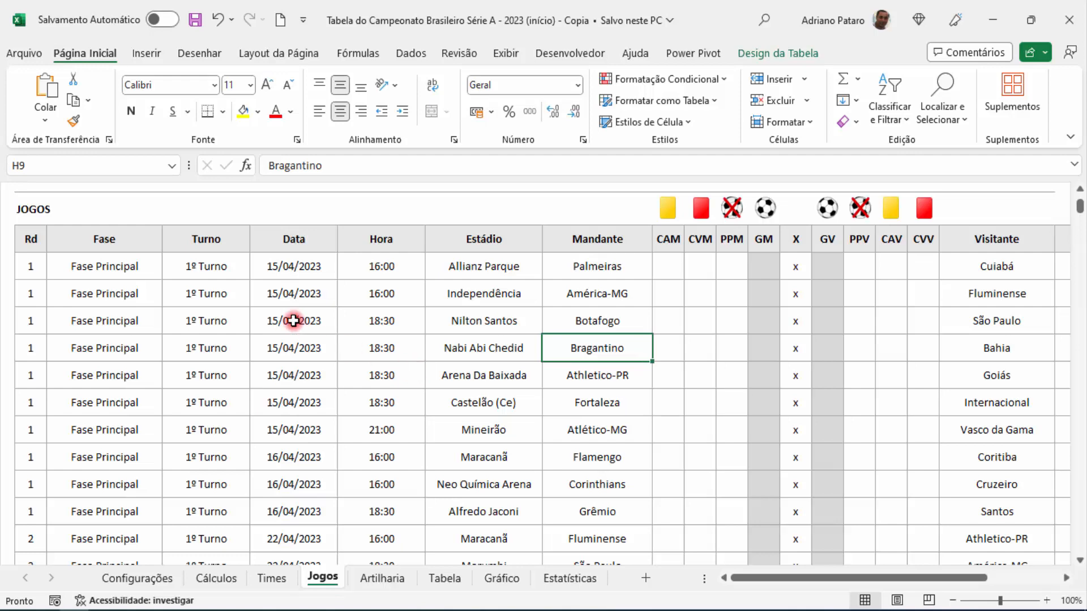
scroll(293, 321, "up", 1)
Step: Examine the first match's empty home fields CAM, CVM, PPM and GM and away fields GV, PPV, CAV and CVV
left_click_drag(671, 315, 759, 316)
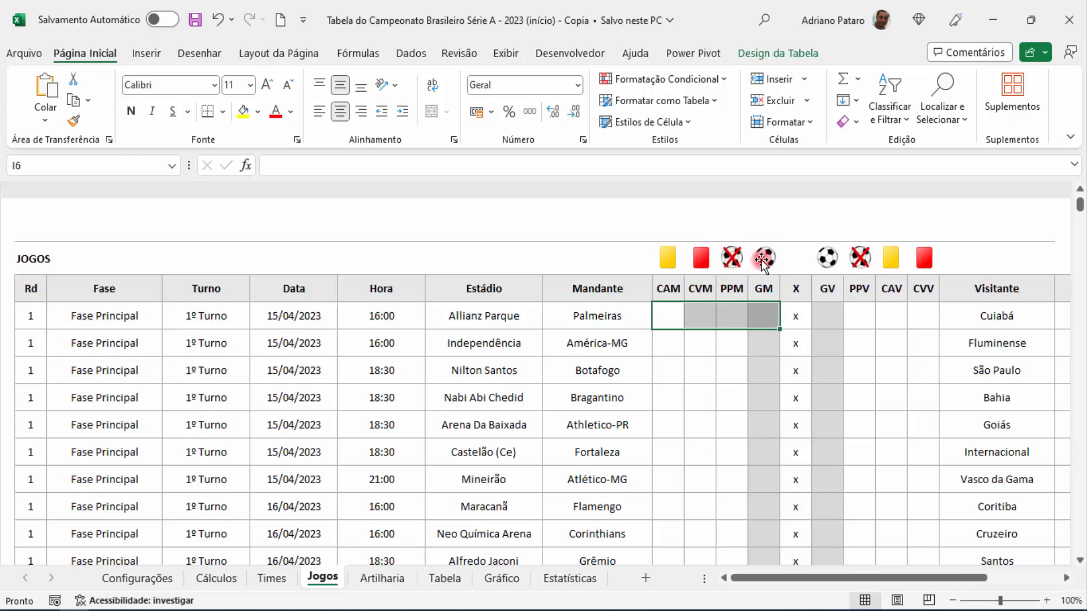
left_click_drag(668, 311, 729, 315)
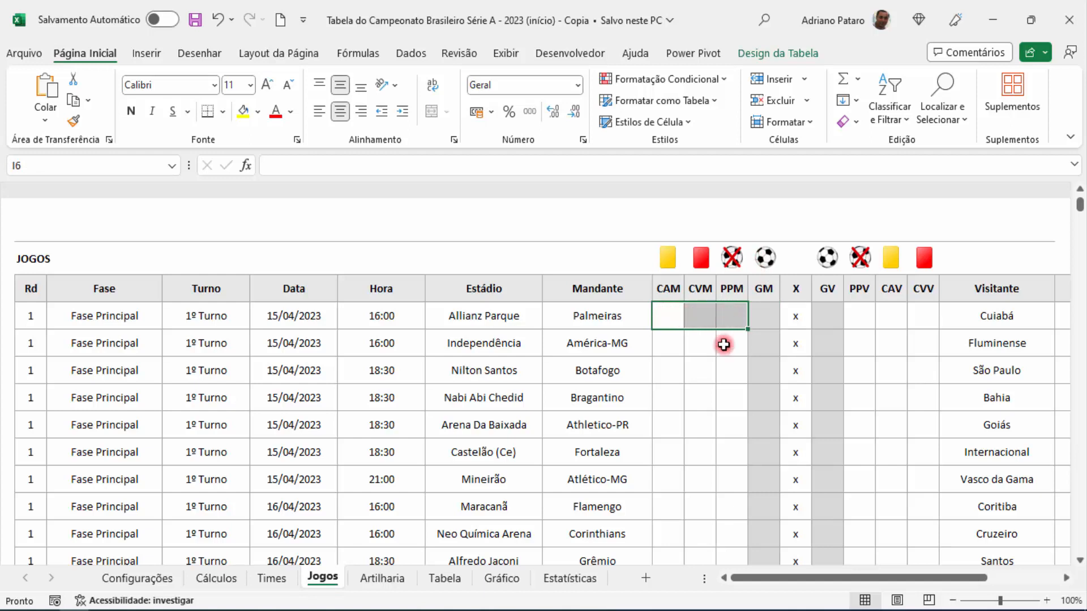
mouse_move(670, 317)
left_mouse_down()
mouse_move(701, 317)
mouse_move(671, 320)
left_mouse_up()
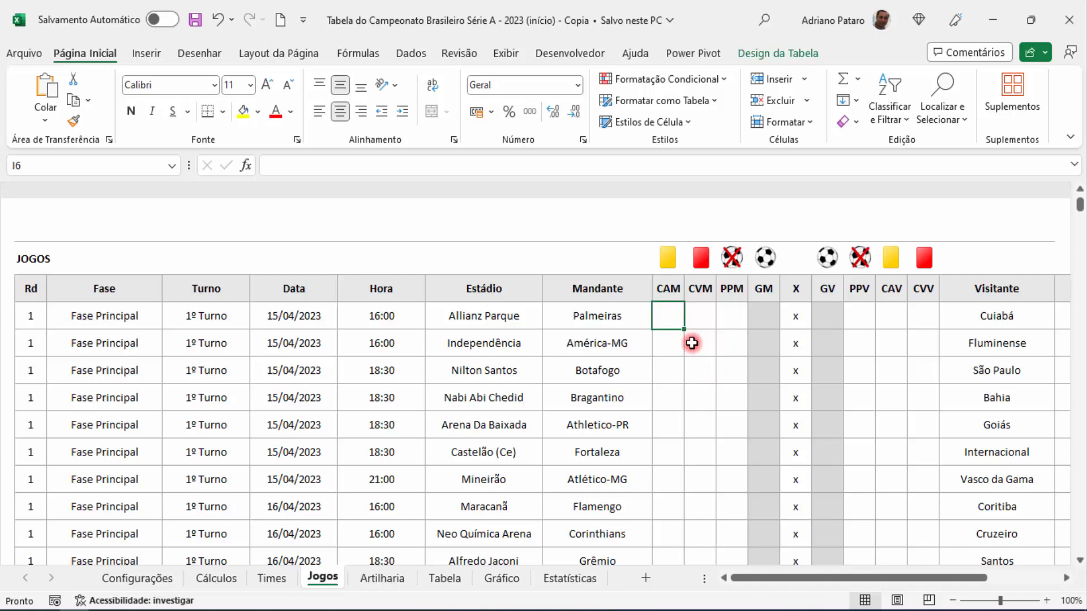
left_click(694, 315)
left_click(670, 313)
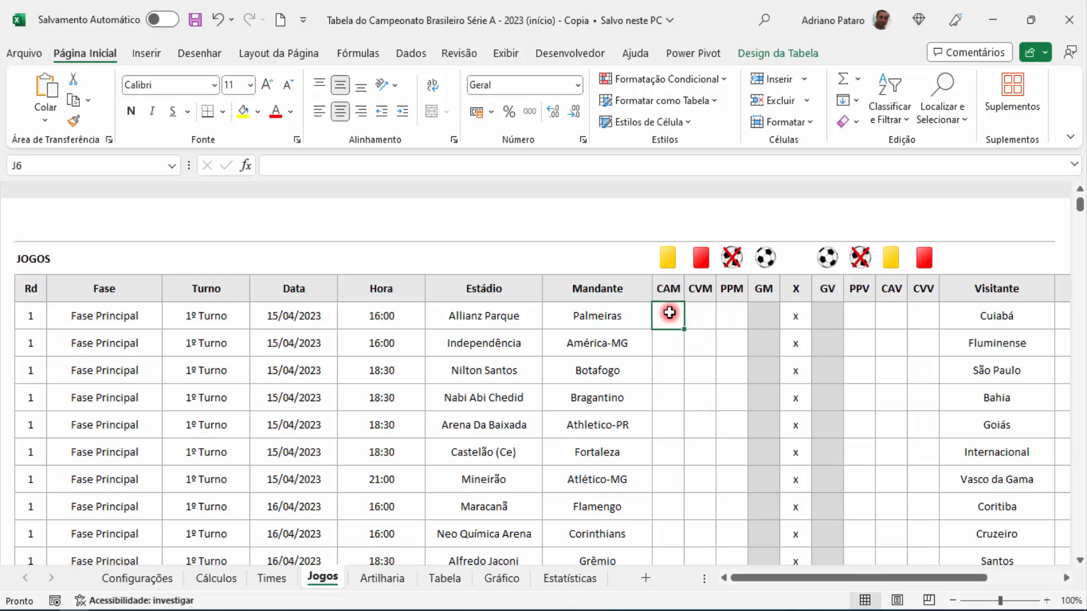
left_click(731, 313)
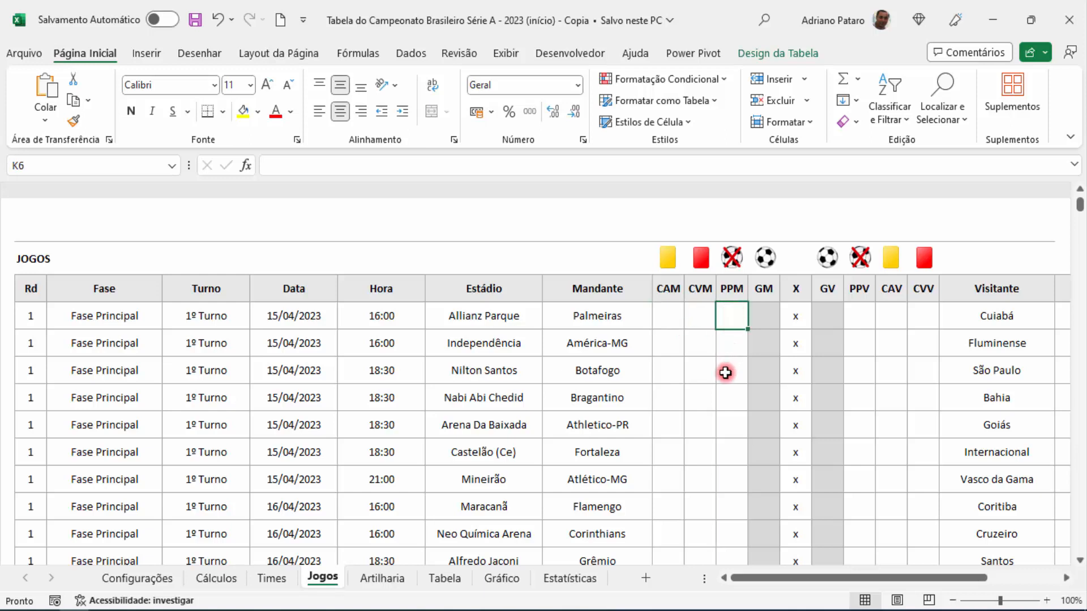
left_click(765, 315)
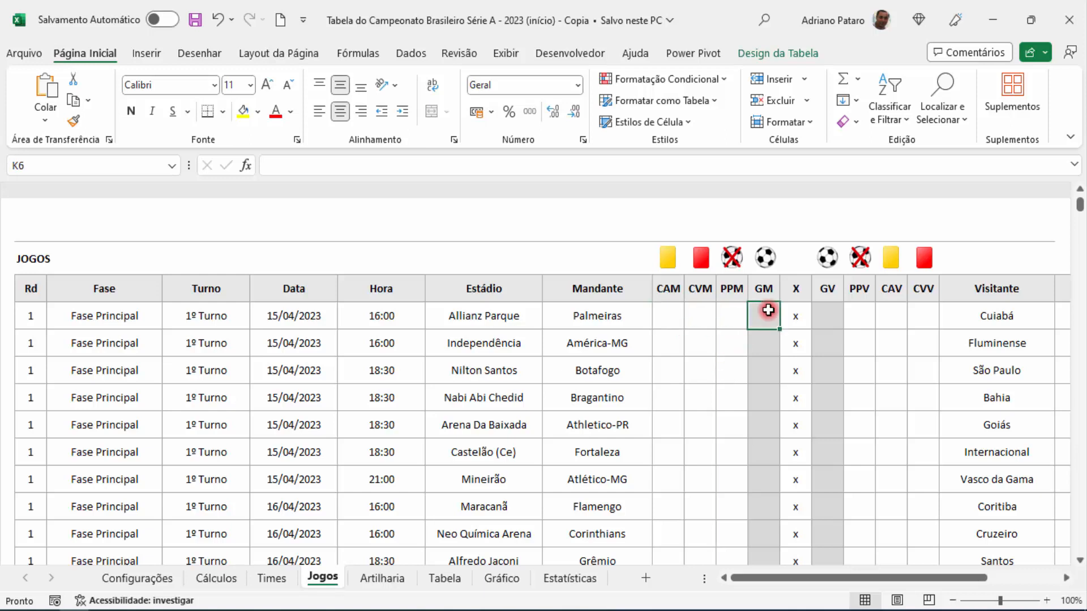
left_click(824, 316)
left_click(764, 318)
left_click(819, 317)
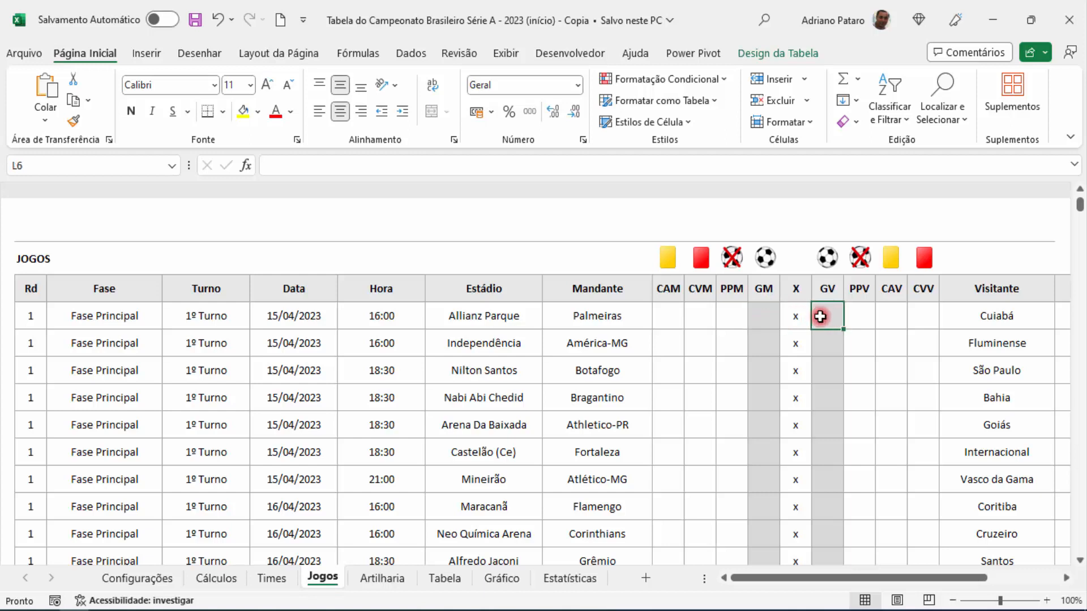
left_click(763, 320)
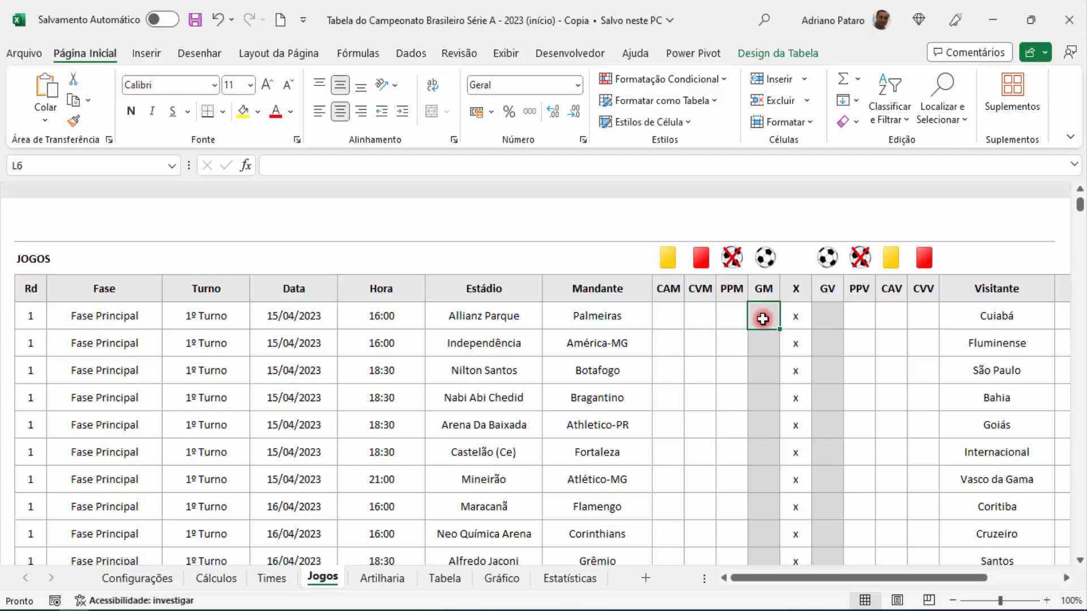
left_click(863, 315)
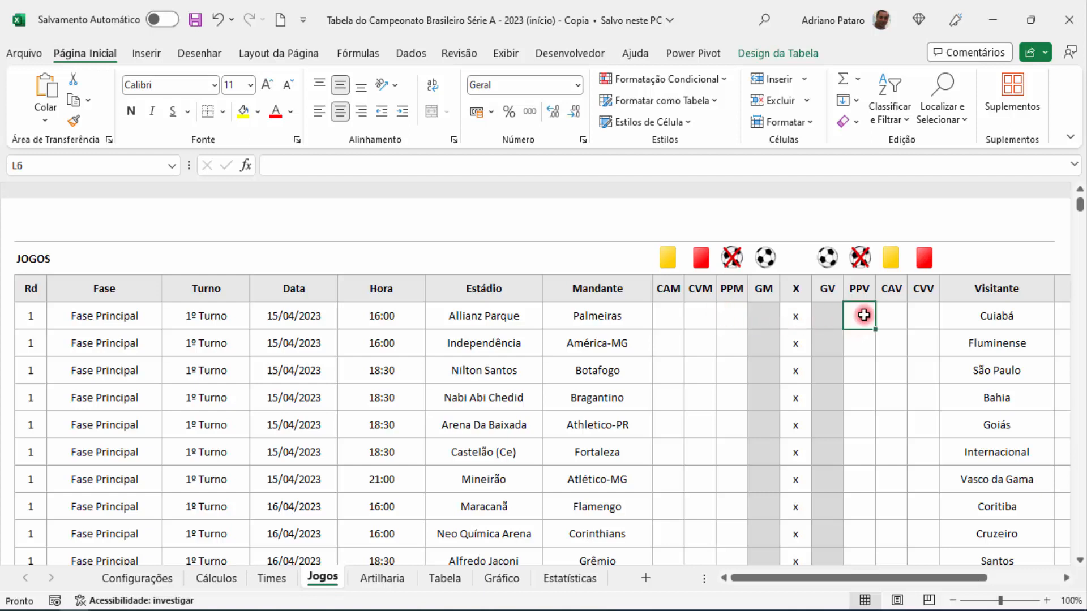
mouse_move(863, 315)
left_mouse_down()
mouse_move(919, 312)
mouse_move(861, 312)
left_mouse_up()
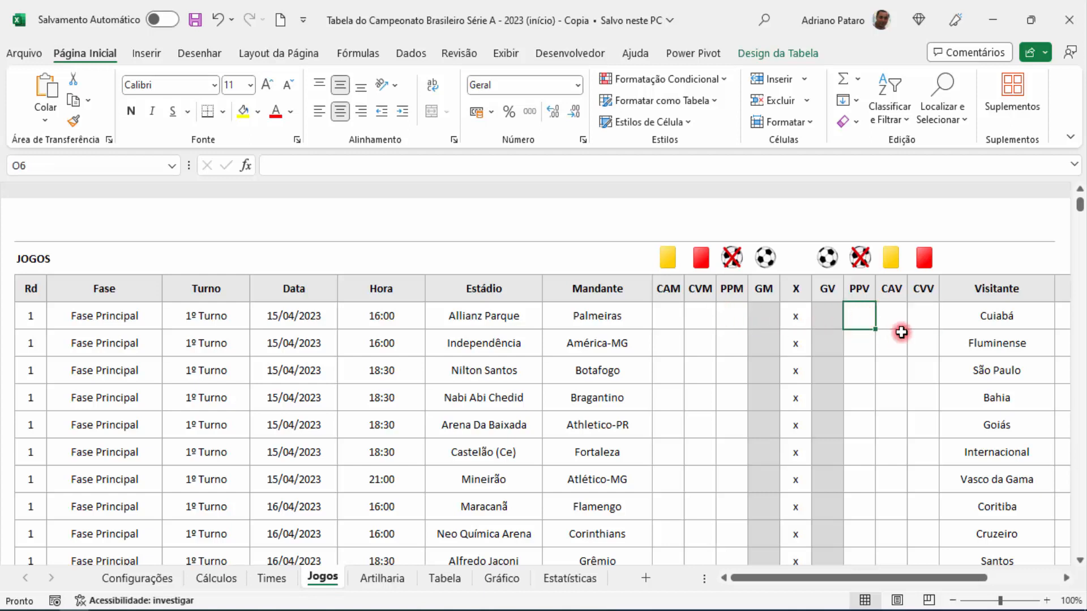
left_click(898, 314)
left_click(926, 314)
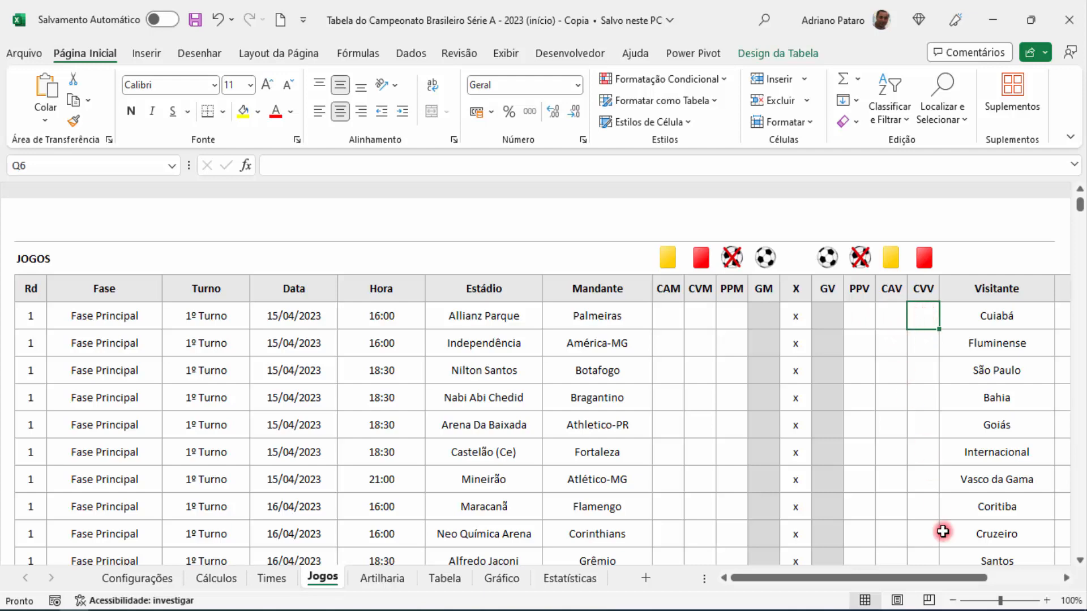
Step: Examine the Informações, PM and PV columns and the first match's Data, Hora and Estádio entries
left_click_drag(920, 579, 997, 586)
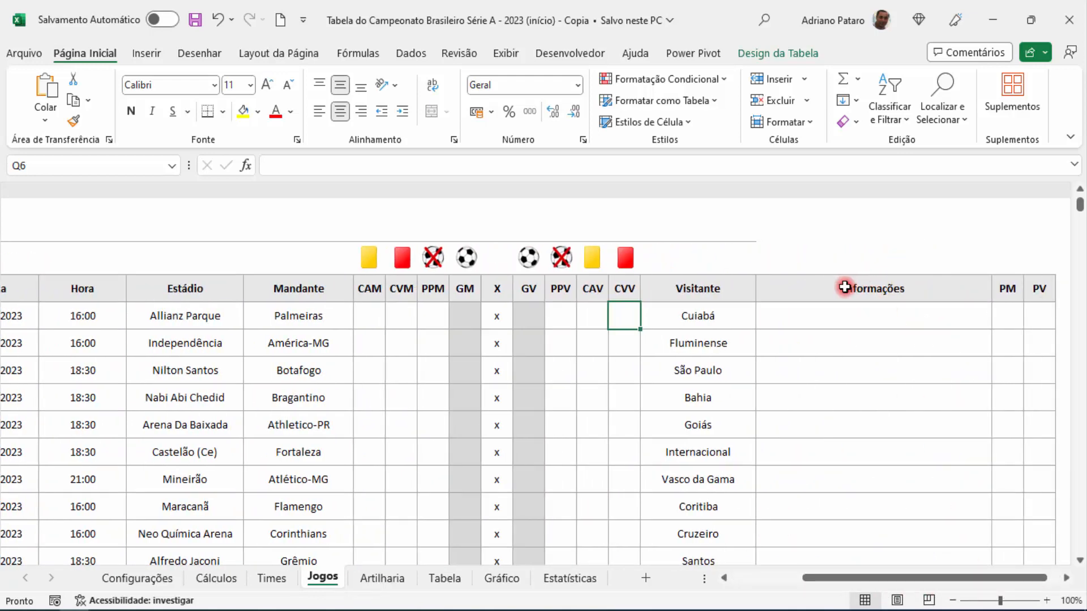
left_click_drag(844, 288, 1031, 288)
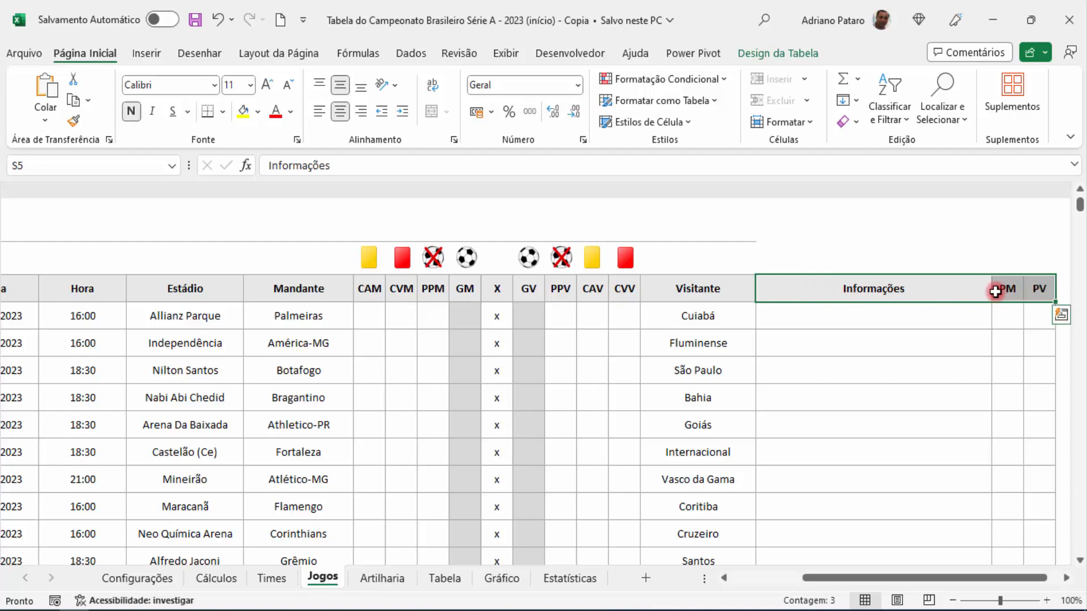
left_click(846, 318)
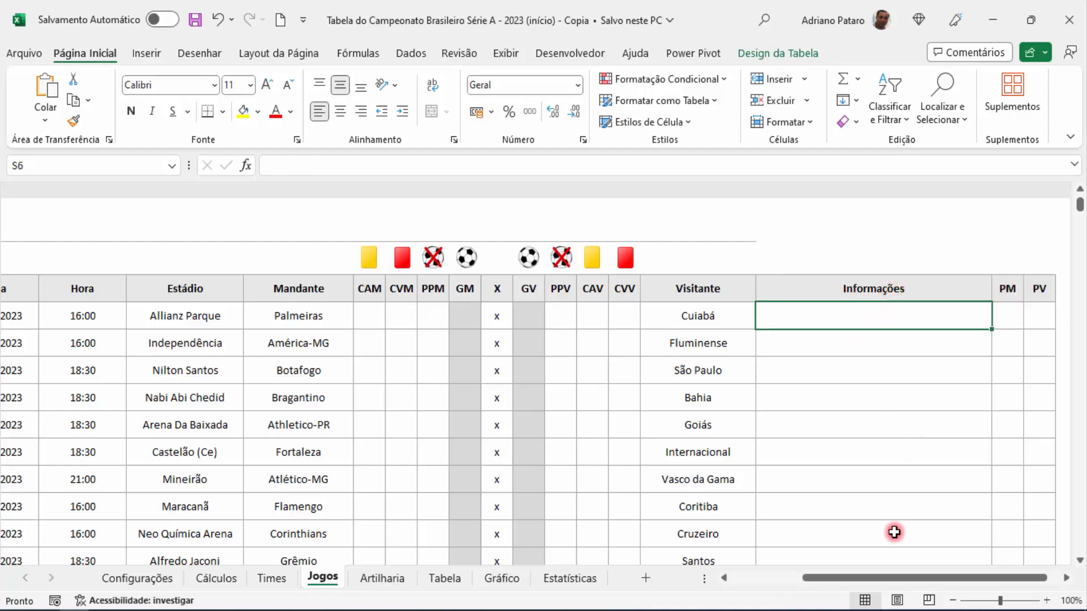
left_click_drag(883, 577, 936, 568)
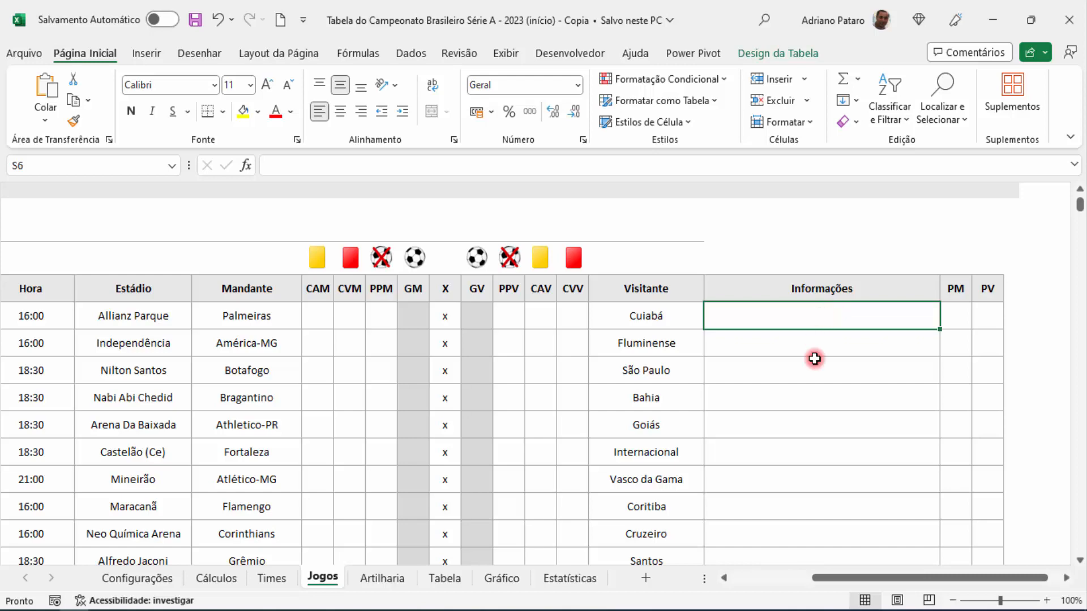
left_click_drag(831, 577, 739, 582)
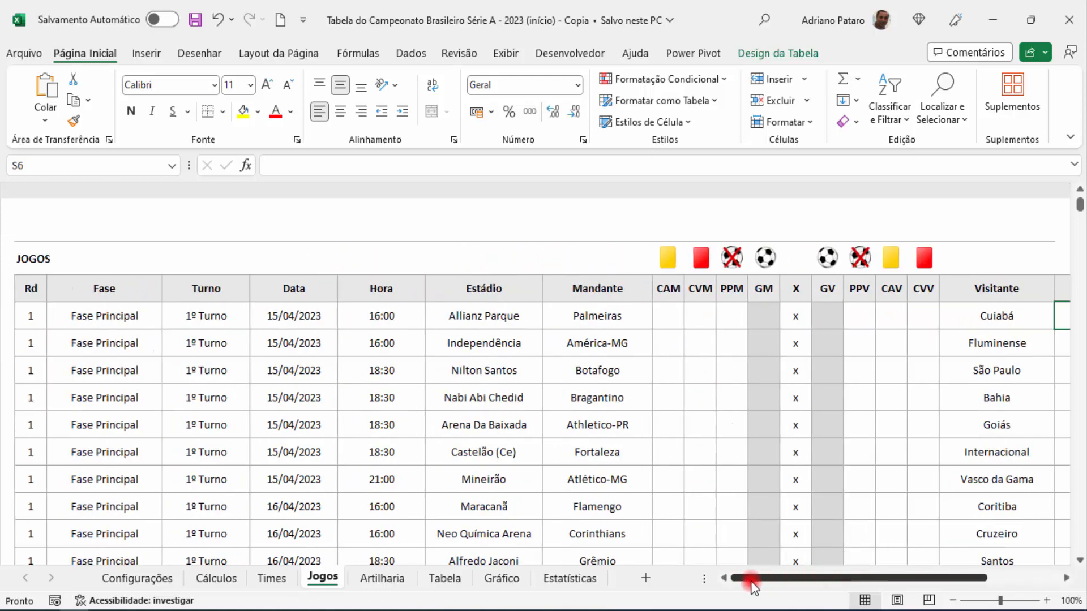
left_click_drag(286, 327, 360, 310)
left_click(450, 311)
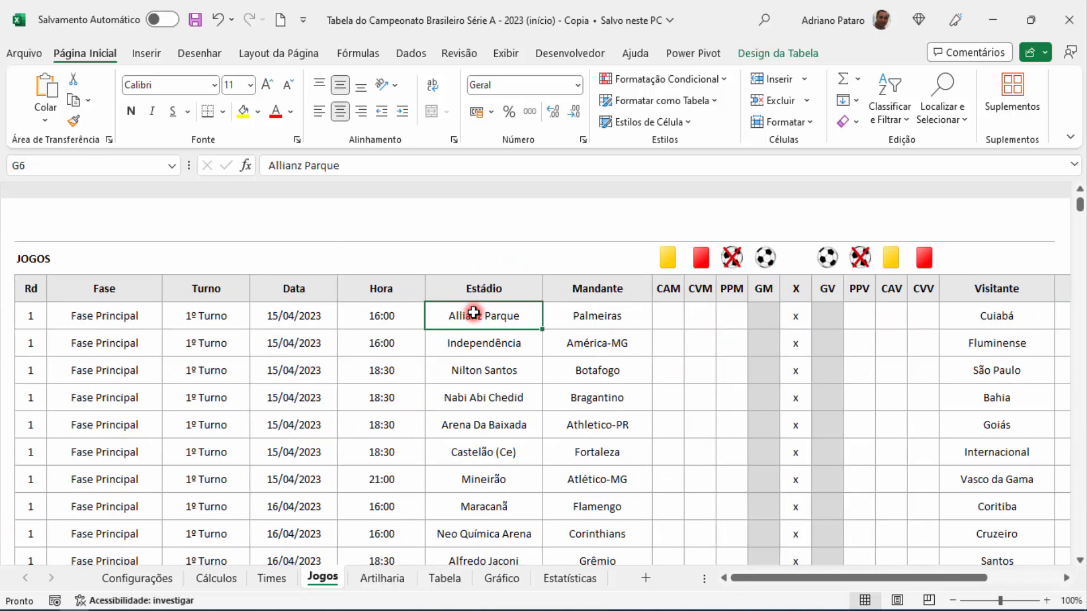
left_click(313, 316)
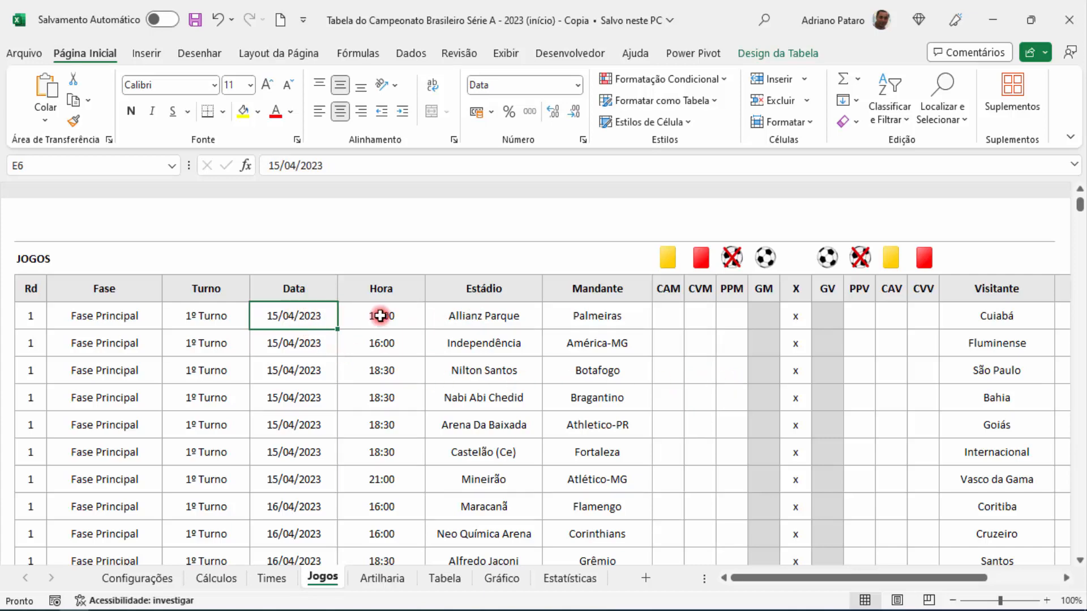
left_click(447, 315, "shift")
left_click_drag(934, 577, 1043, 578)
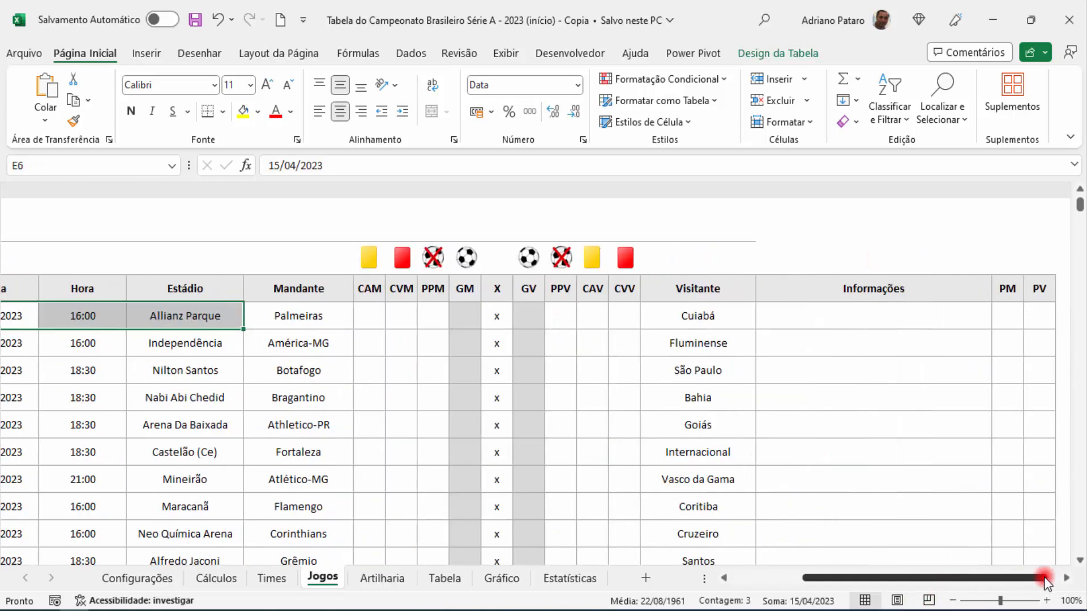
left_click(860, 314)
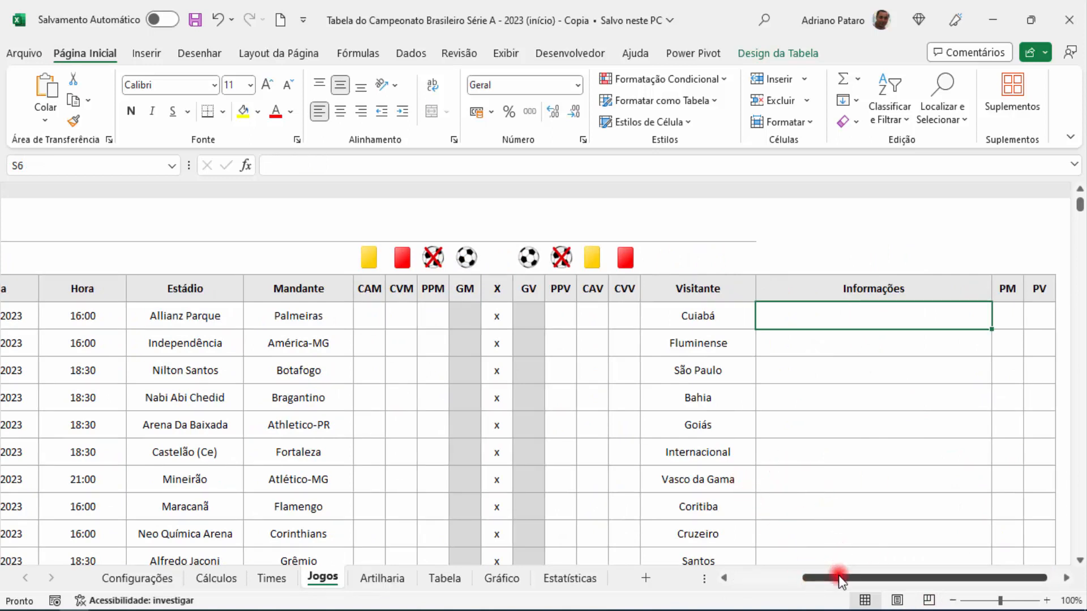
Step: Review the Rd, Fase and Data columns for the first matches in the Jogos table
left_click_drag(838, 576, 768, 576)
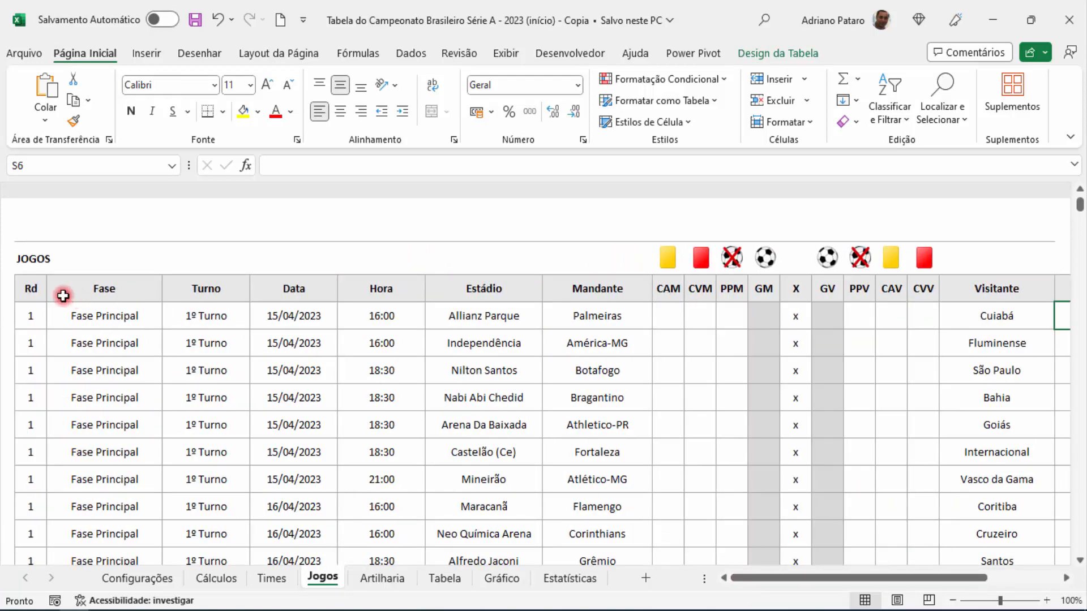
left_click(31, 287)
left_click(73, 287)
left_click(32, 290)
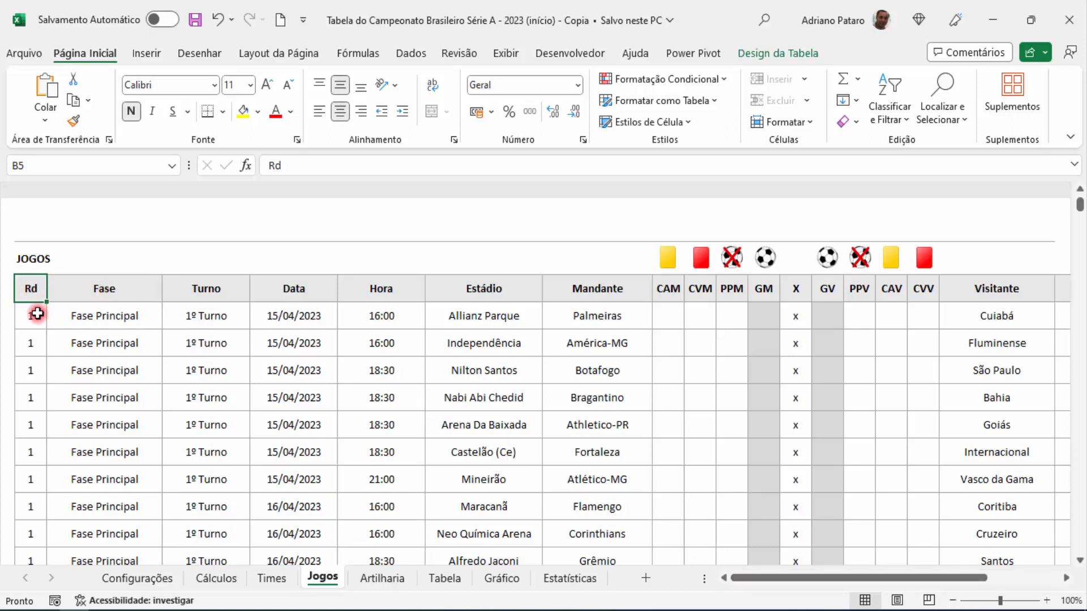
left_click_drag(32, 314, 32, 399)
left_click_drag(98, 318, 97, 385)
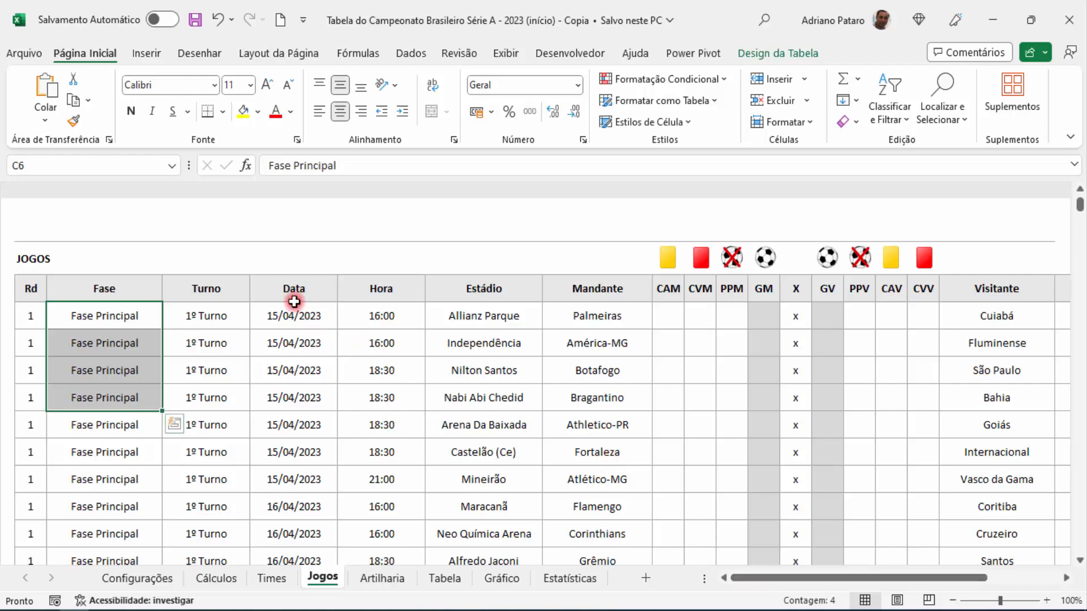
left_click(304, 319)
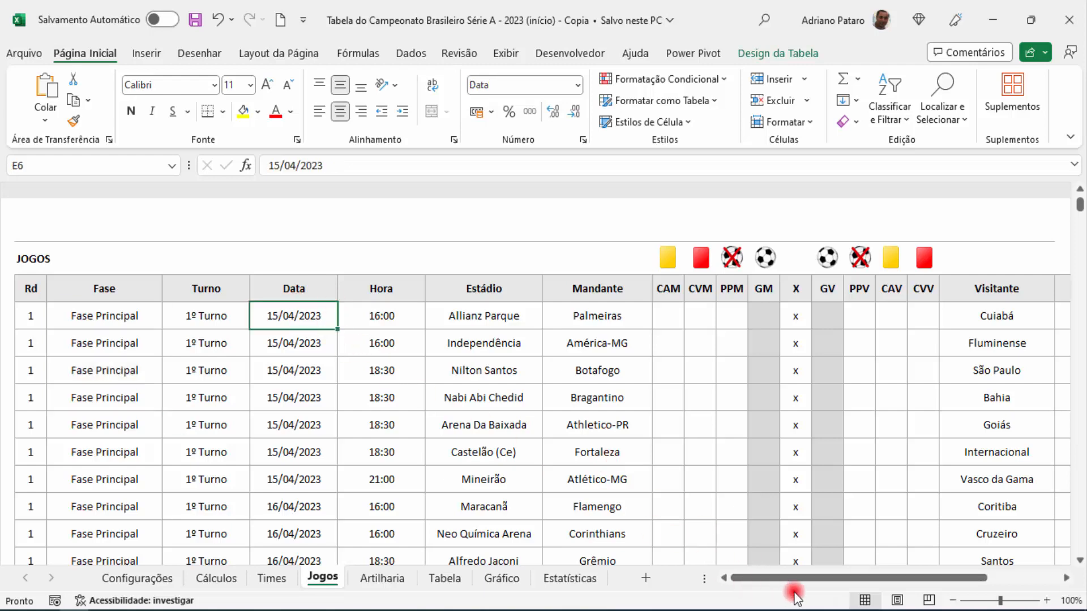
left_click_drag(800, 577, 899, 589)
left_click(824, 320)
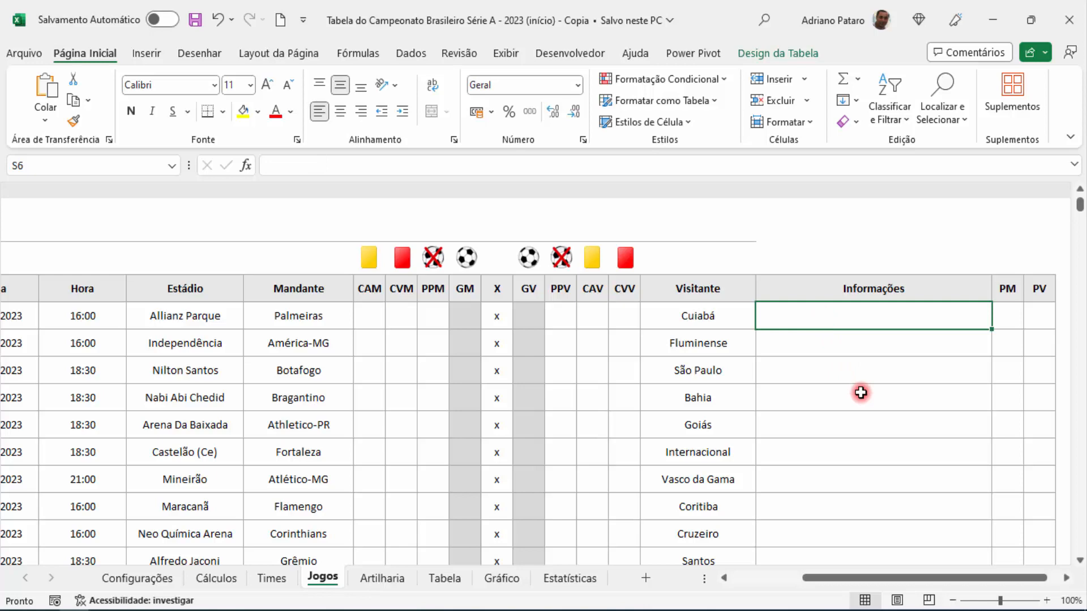
key("F2")
left_click_drag(870, 580, 646, 532)
type("=")
left_click(305, 331)
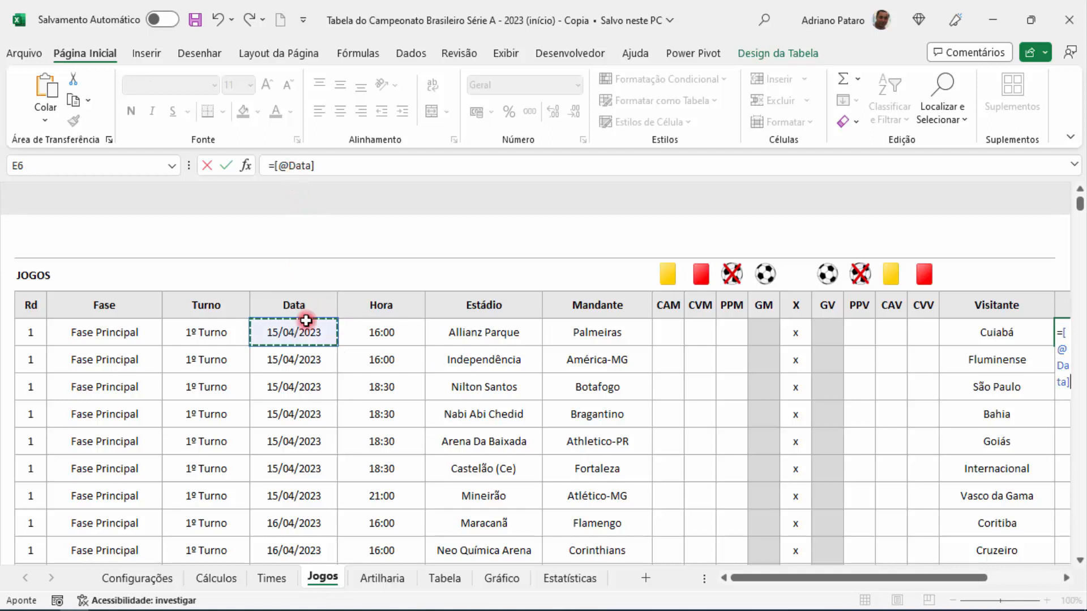
left_click_drag(824, 578, 893, 583)
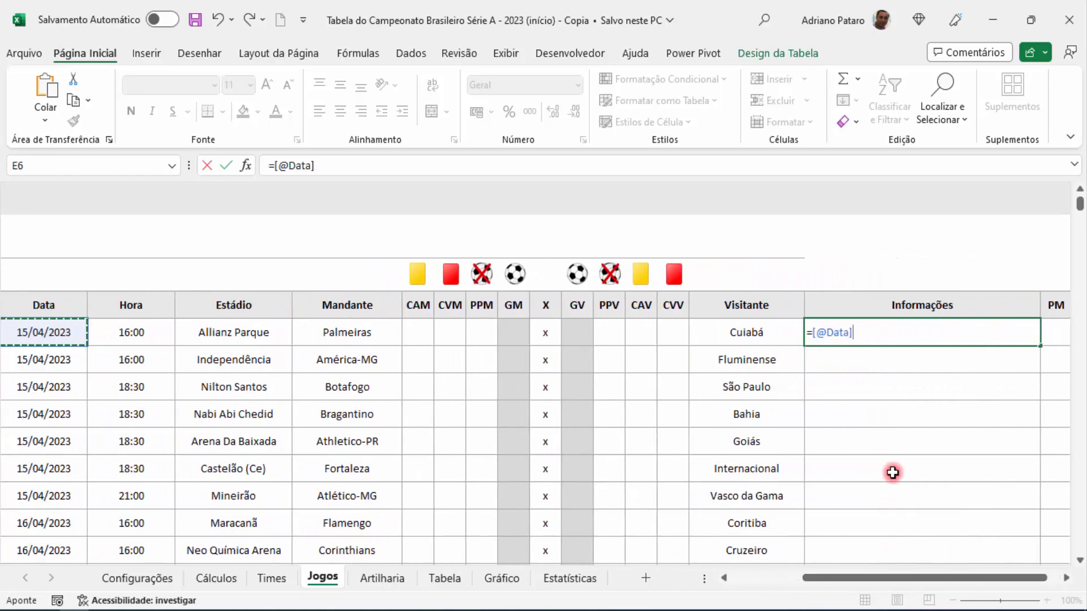
key("ctrl+Return")
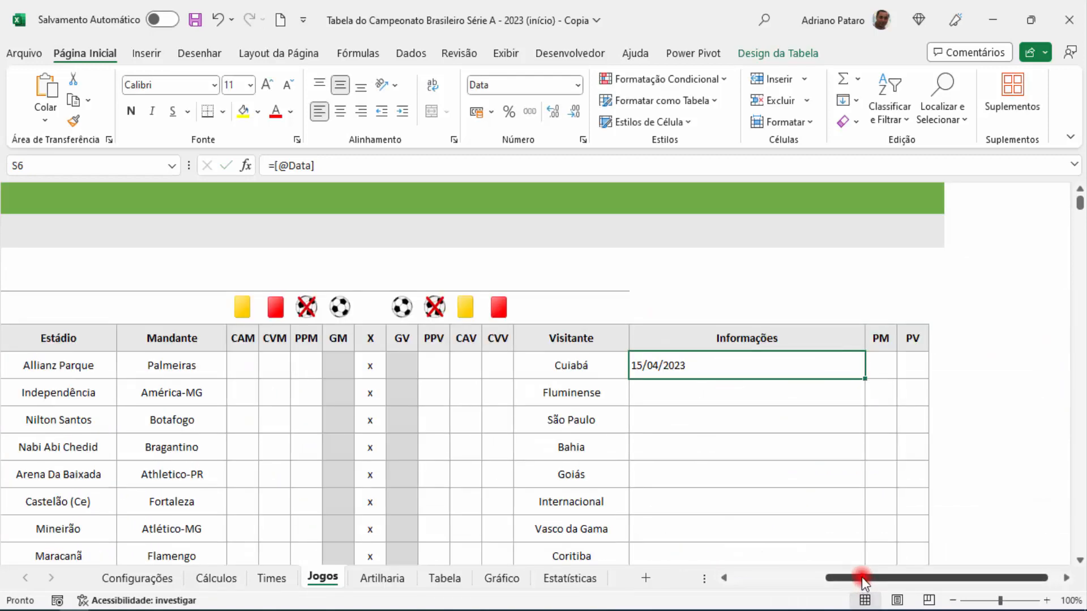
left_click_drag(861, 576, 814, 588)
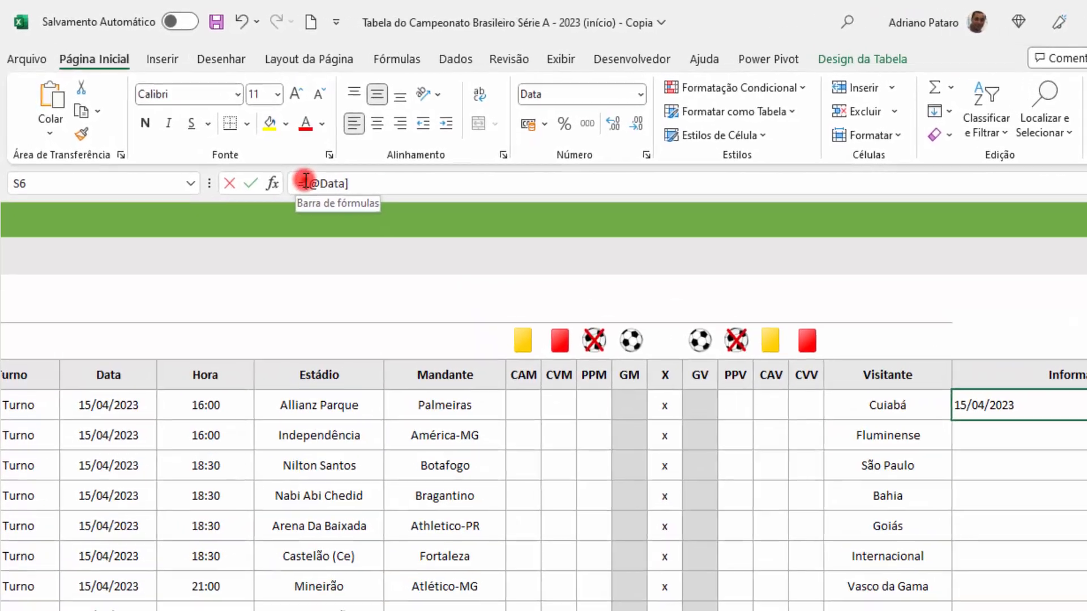
left_click(276, 165)
type("TEXTO")
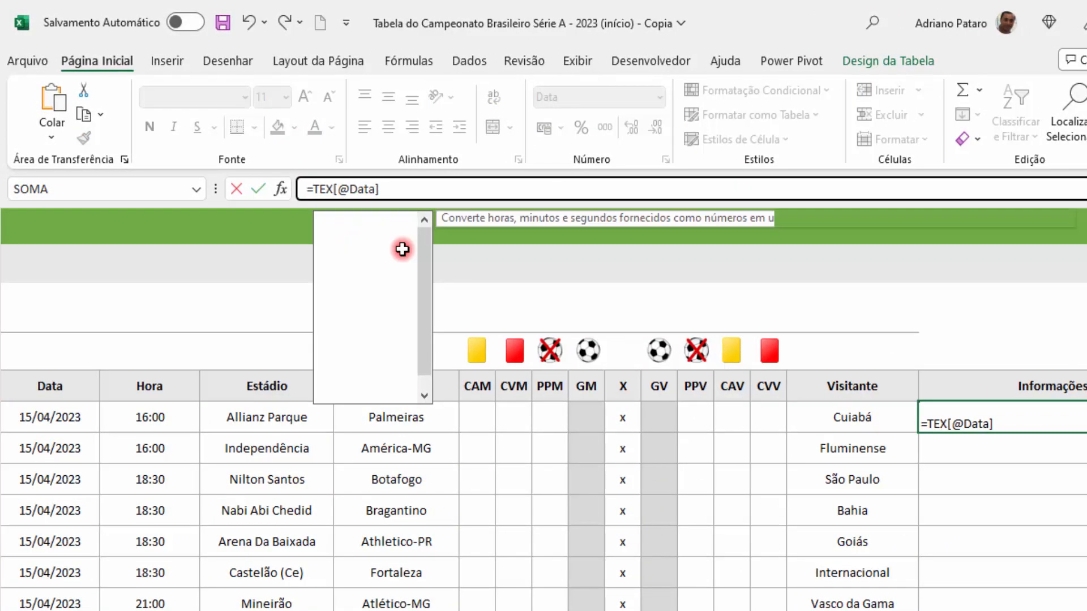
type("(")
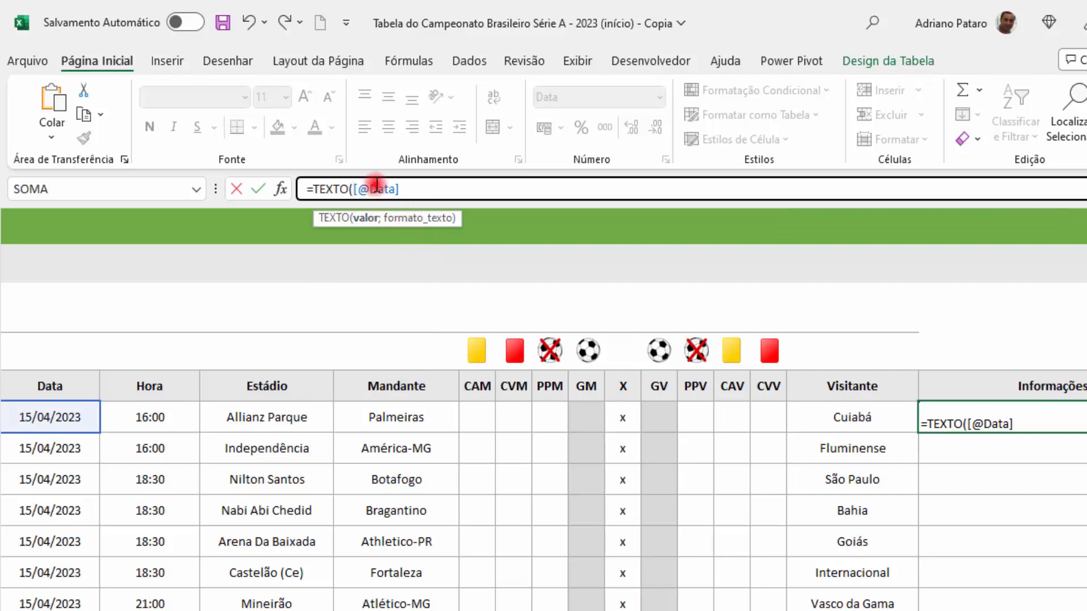
left_click(412, 190)
type(";\"dddd")
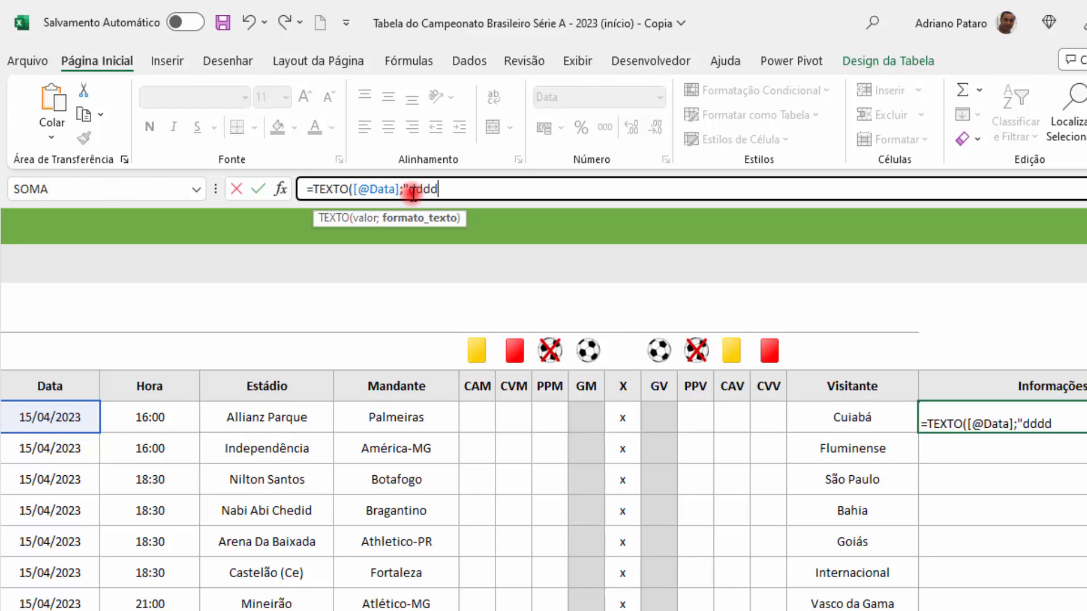
key("BackSpace")
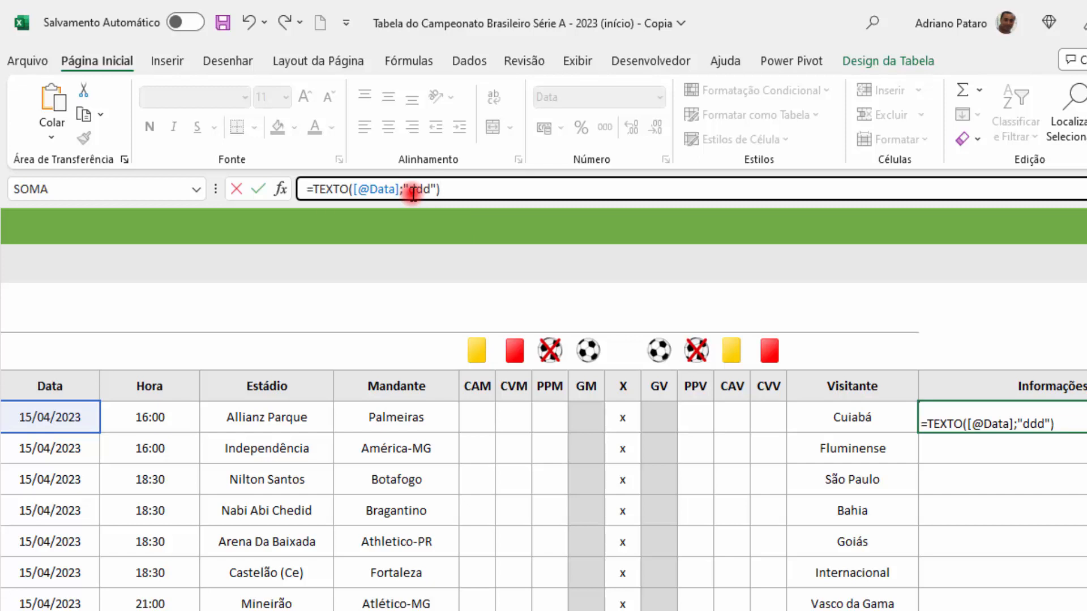
key("Return")
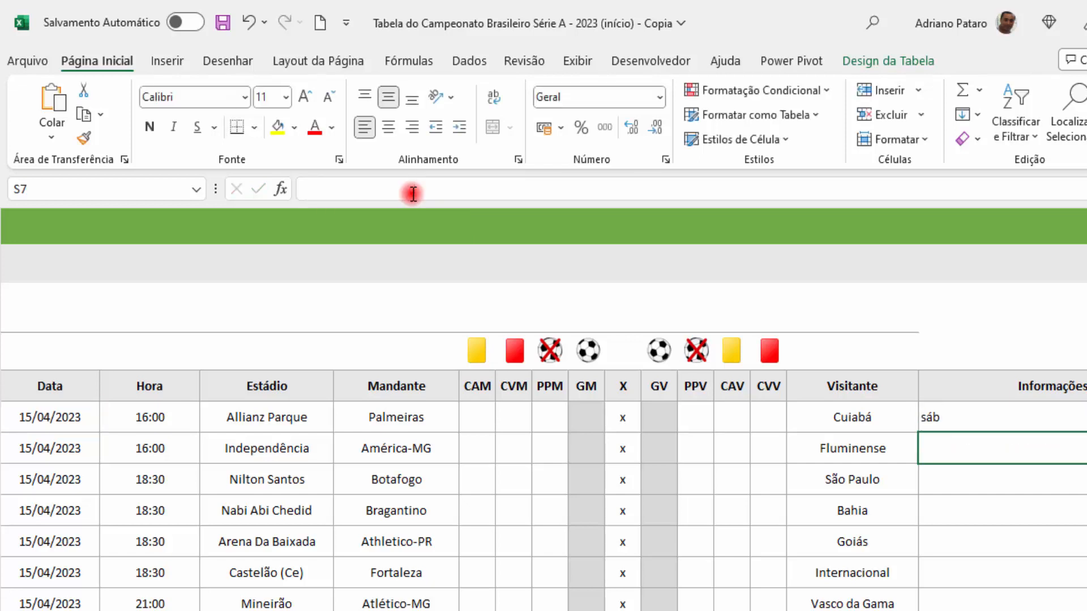
Step: Try the weekday format "dddd" in the Informações formula and set it back to "ddd"
left_click(994, 419)
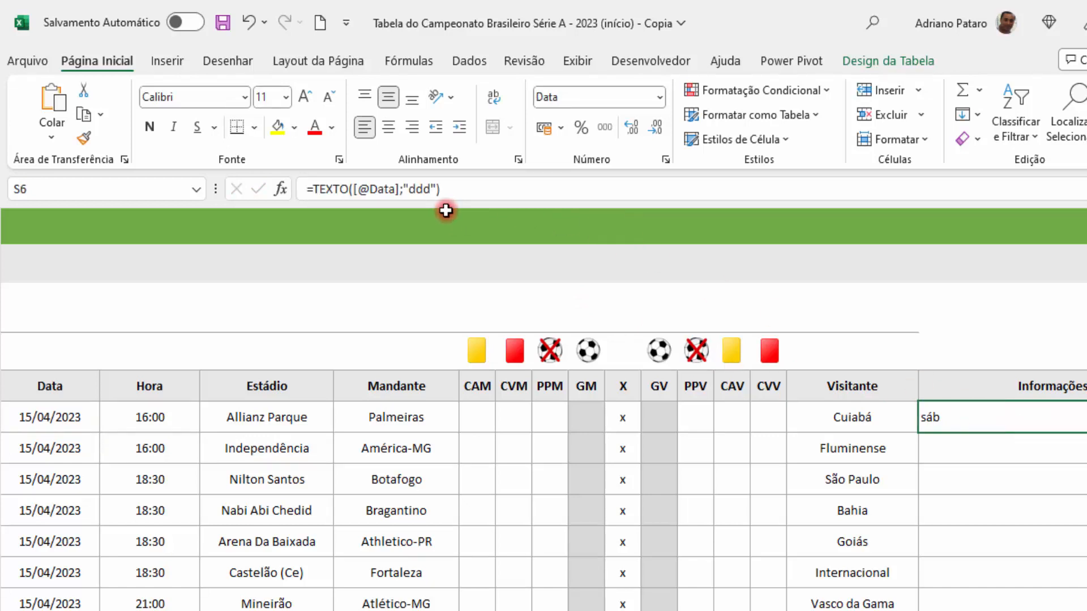
left_click(432, 189)
type("d")
key("Return")
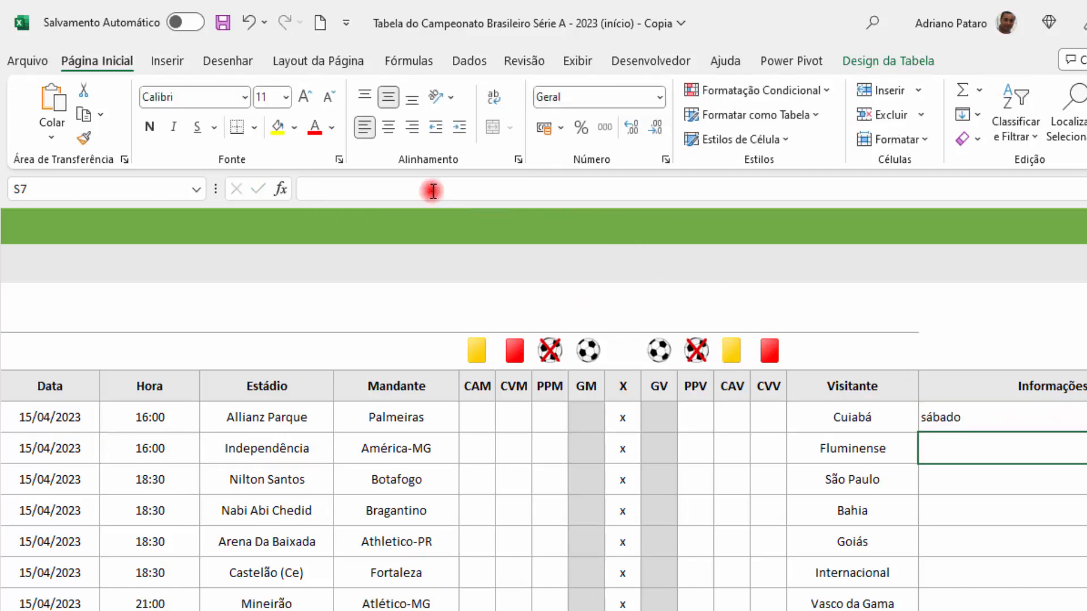
left_click(951, 417)
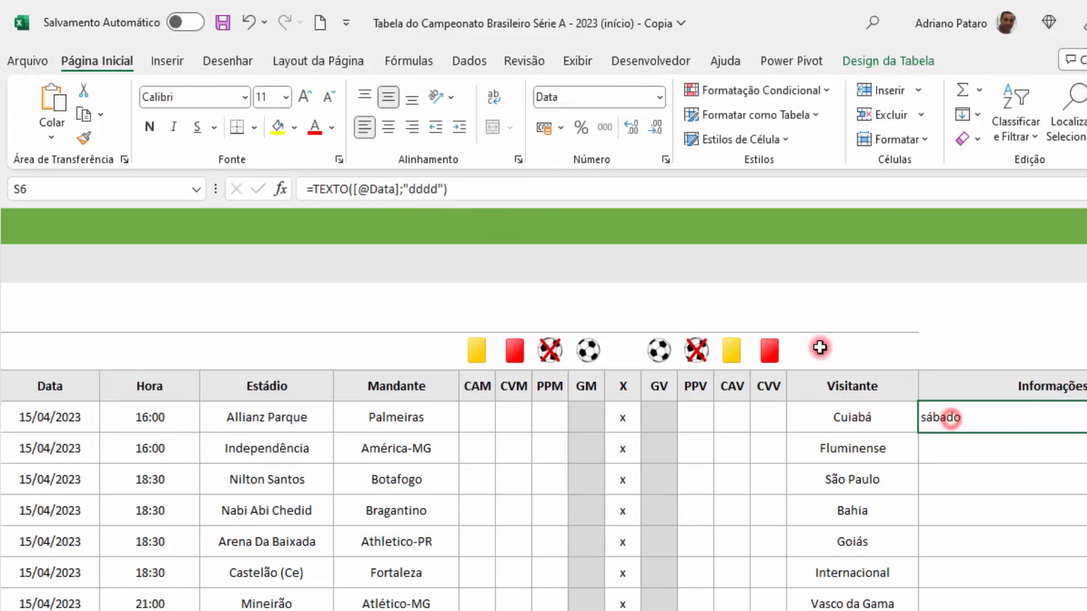
left_click(440, 189)
key("BackSpace")
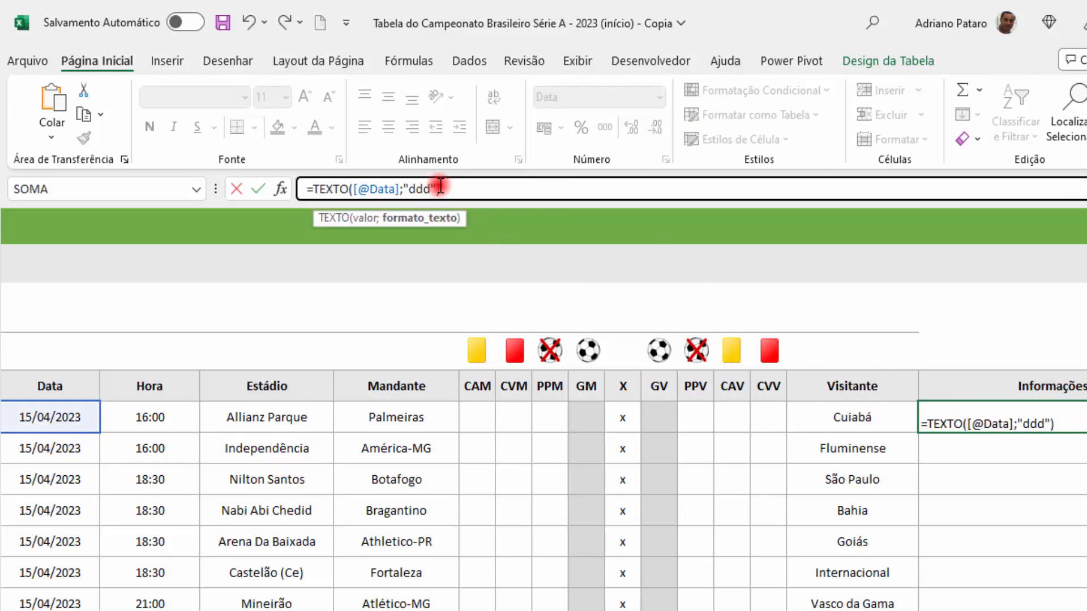
left_click(470, 194)
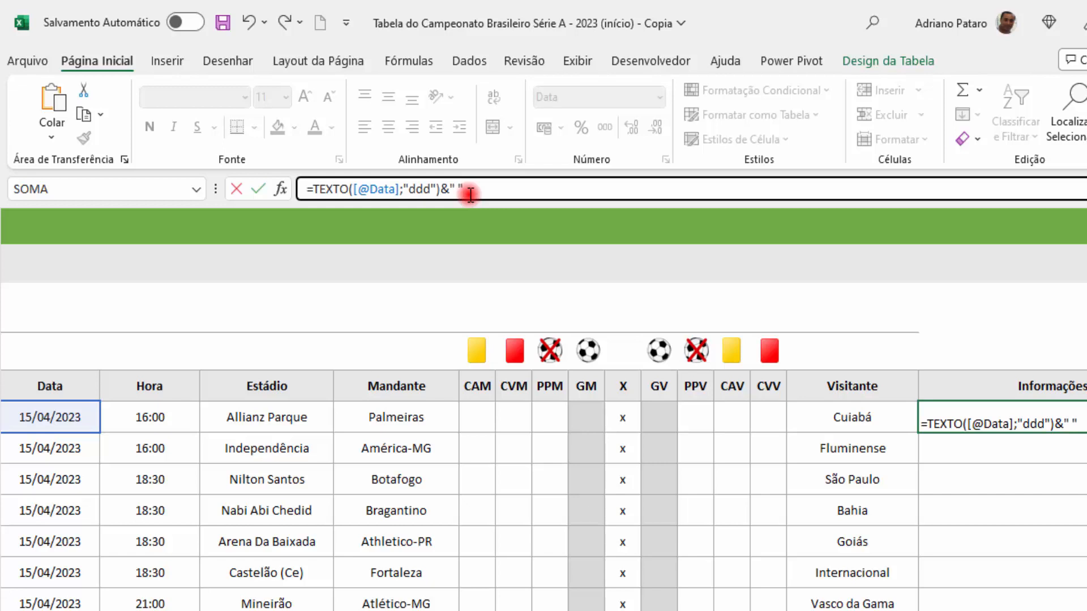
type("&")
scroll(691, 553, "left", 2)
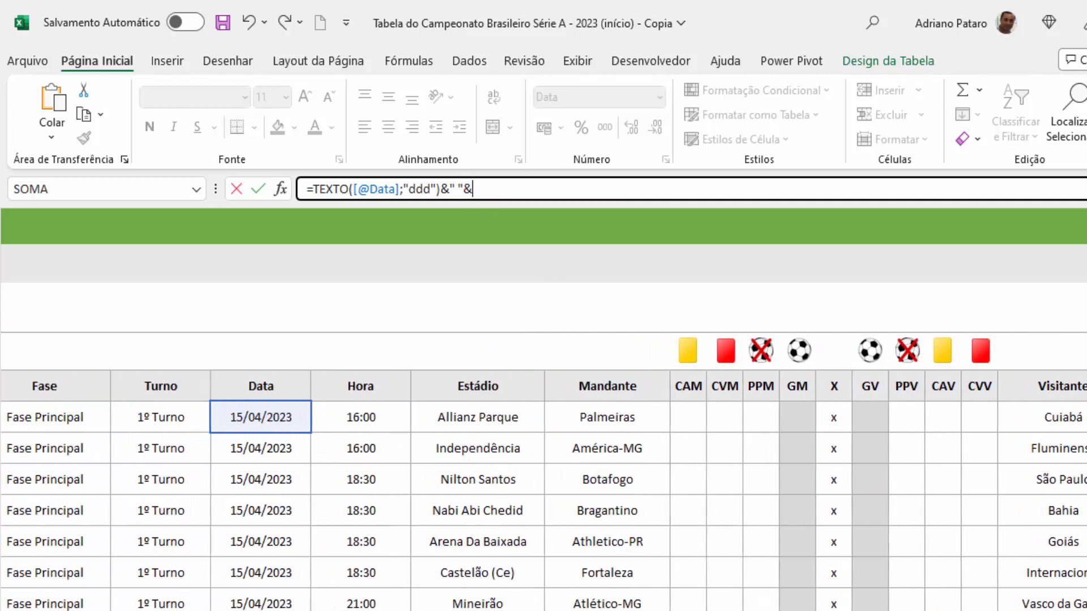
left_click(291, 416)
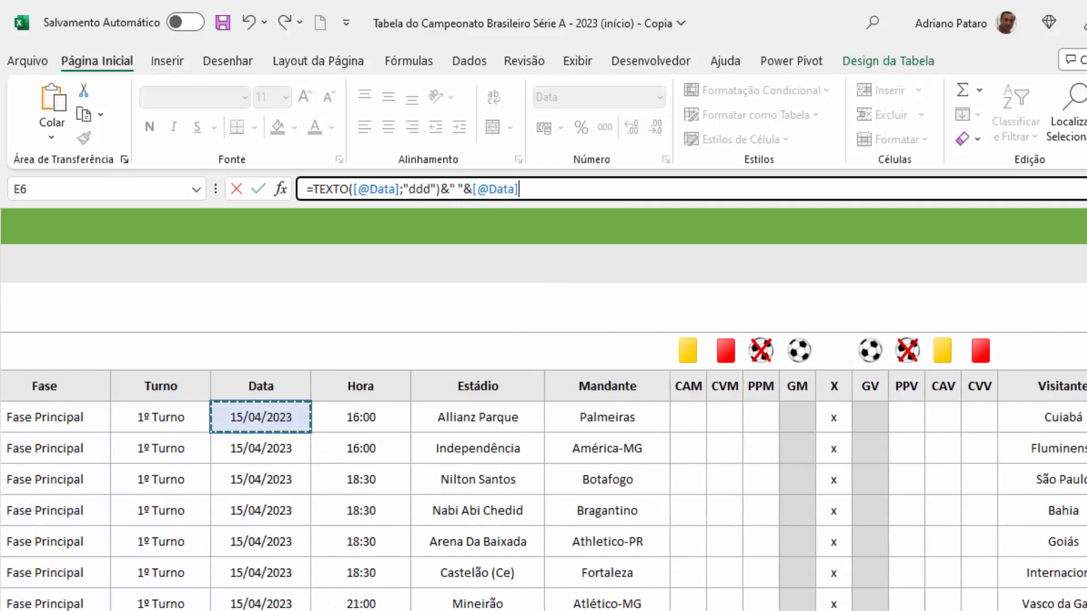
scroll(544, 473, "right", 2)
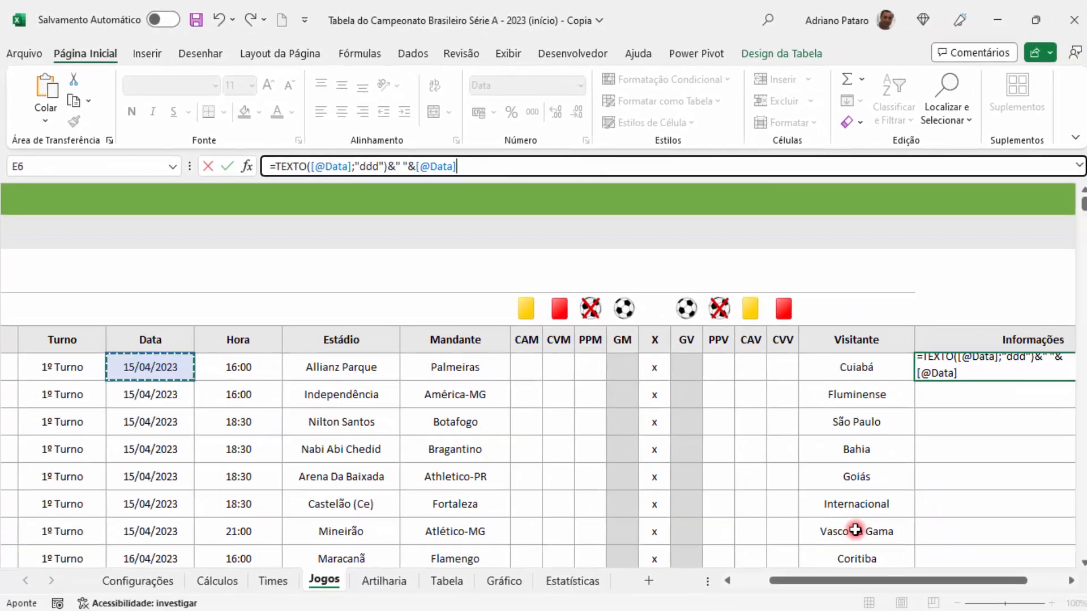
key("Return")
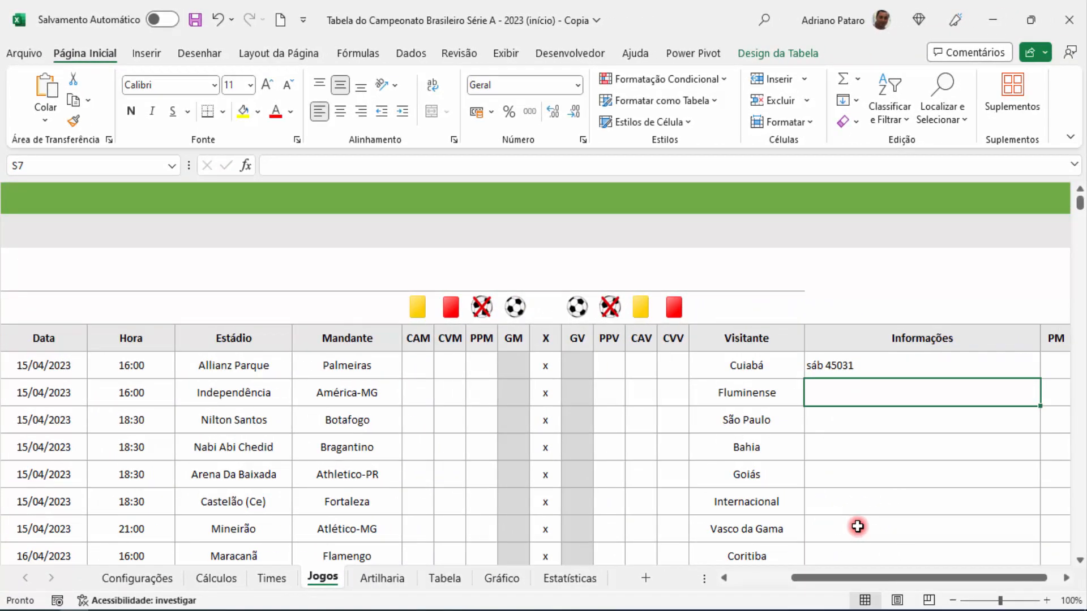
Step: Compare the Informações result with the Data entry and insert TEXTO( before the formula's second Data reference
left_click(880, 371)
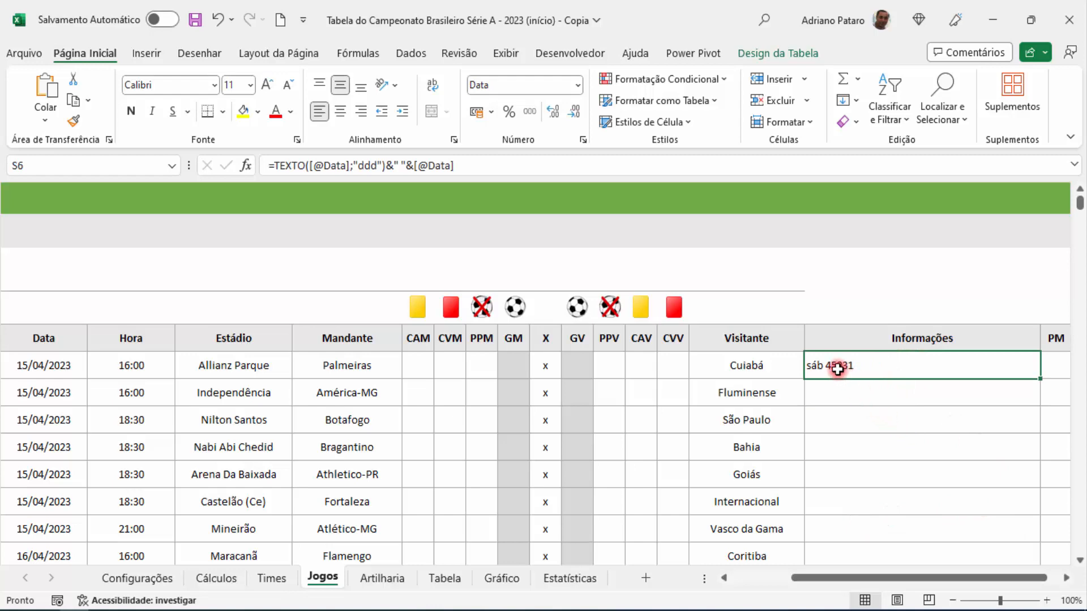
left_click_drag(844, 578, 815, 577)
left_click(301, 363)
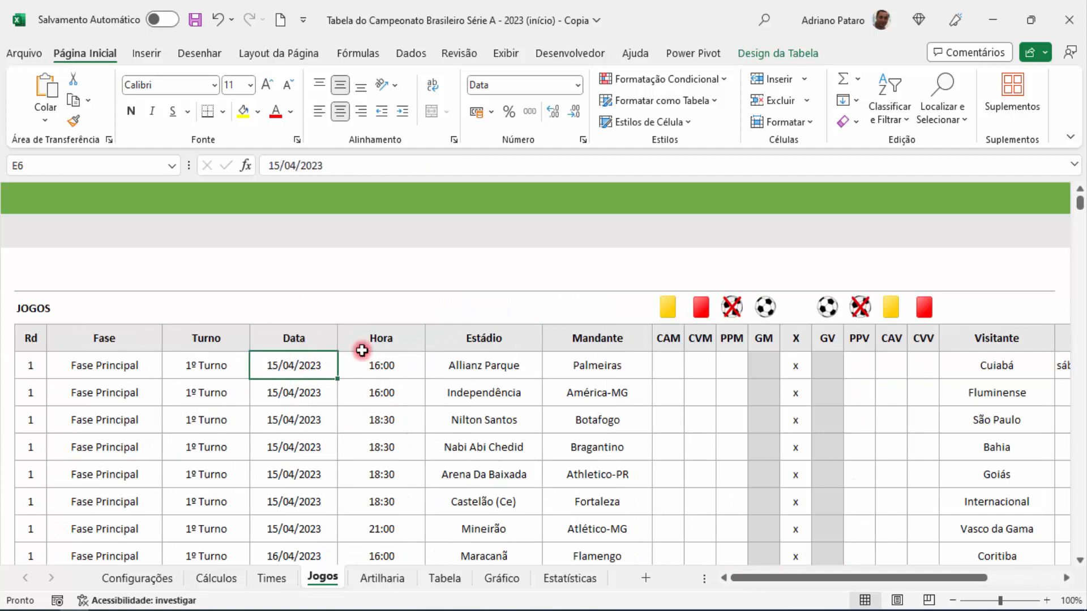
left_click_drag(851, 579, 904, 580)
left_click(905, 366)
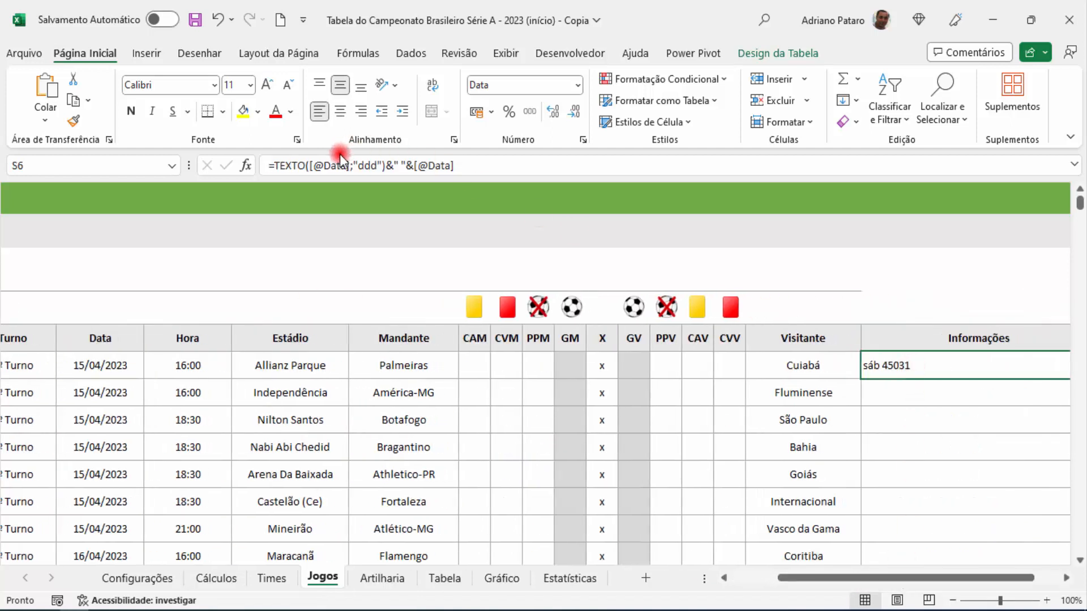
left_click(413, 165)
type("TEXTO")
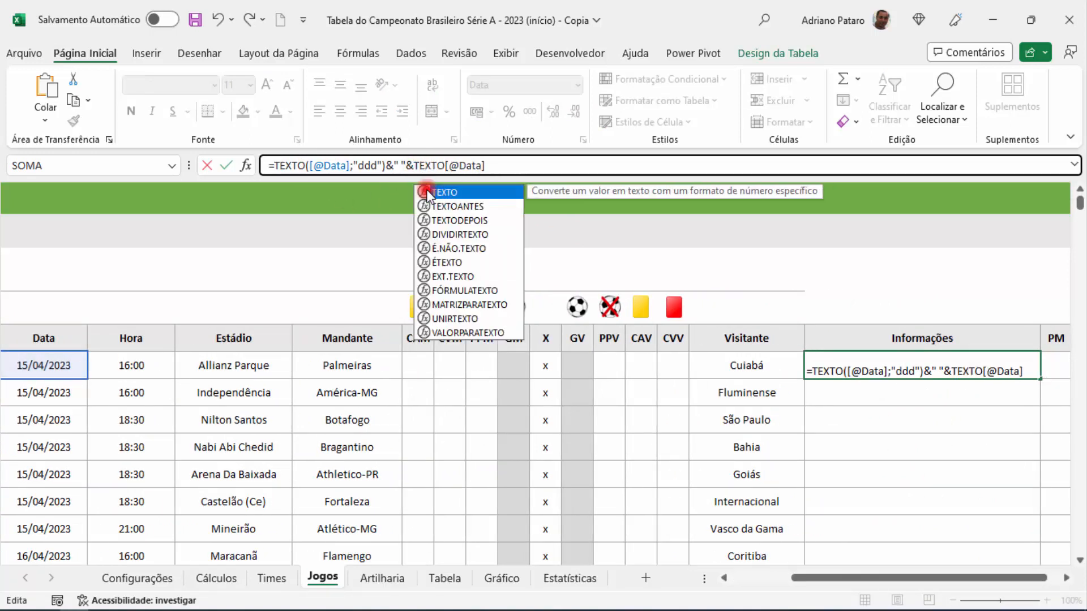
double_click(428, 194)
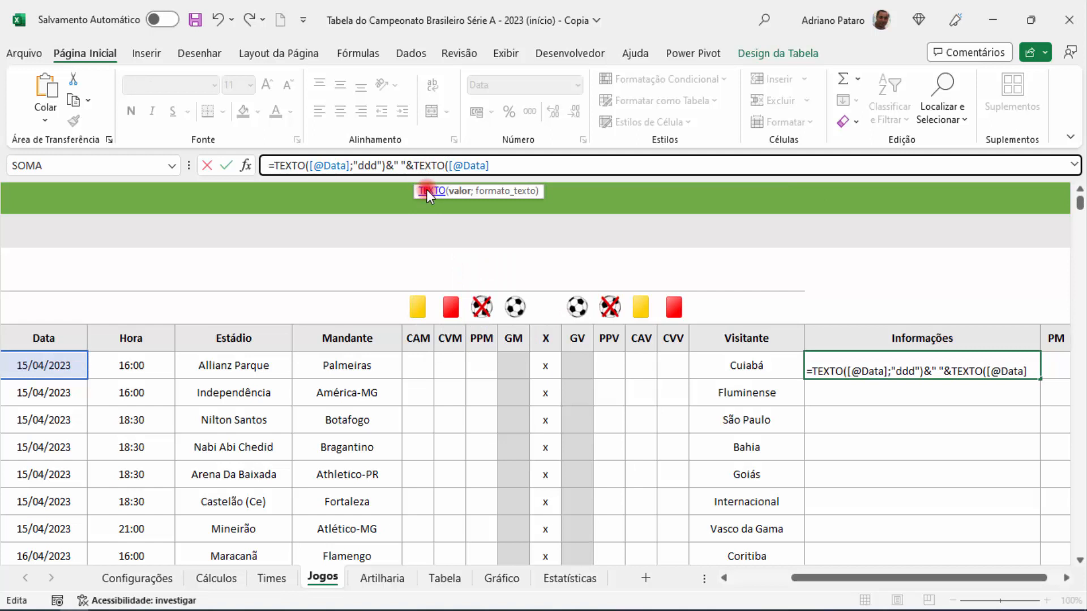
Step: Give the second TEXTO function the format "dd/mm/aaaa" and complete the formula
type(";")
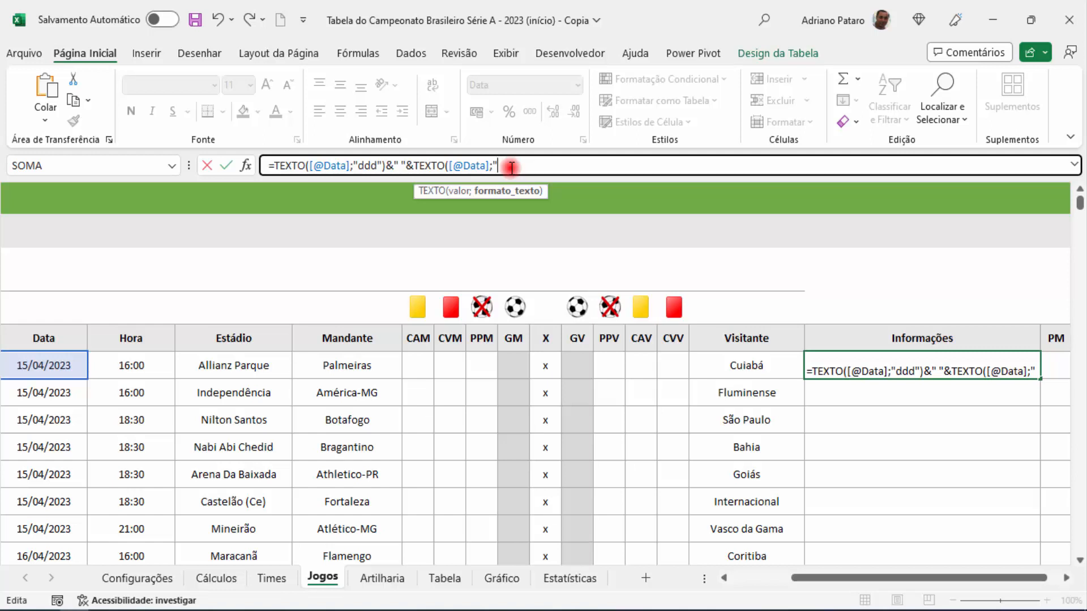
type("\"dd")
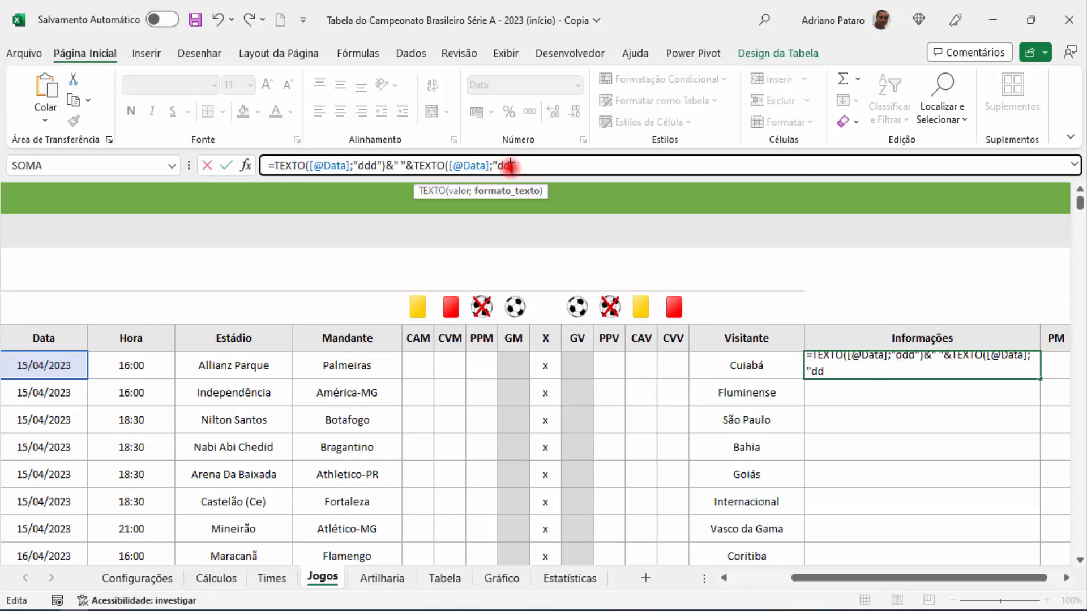
type("/mm/aaaa")
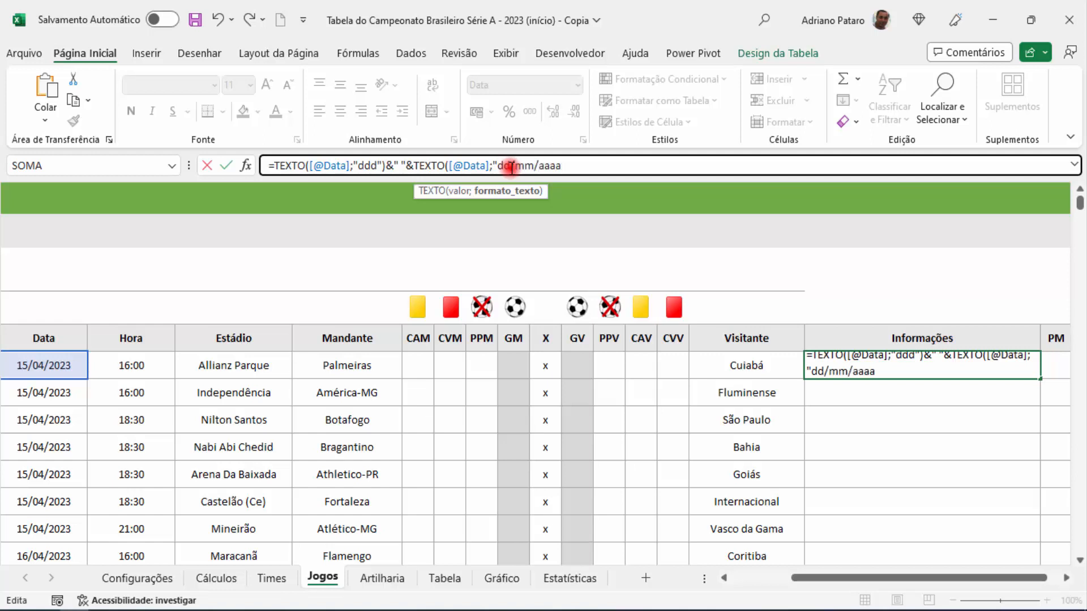
type("\")")
key("Return")
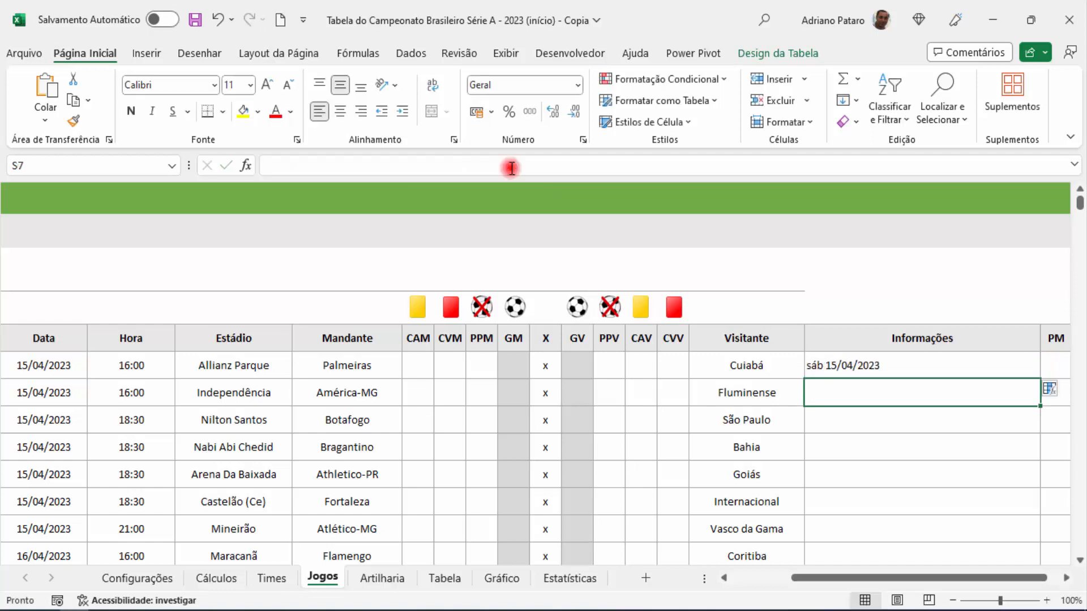
left_click(890, 369)
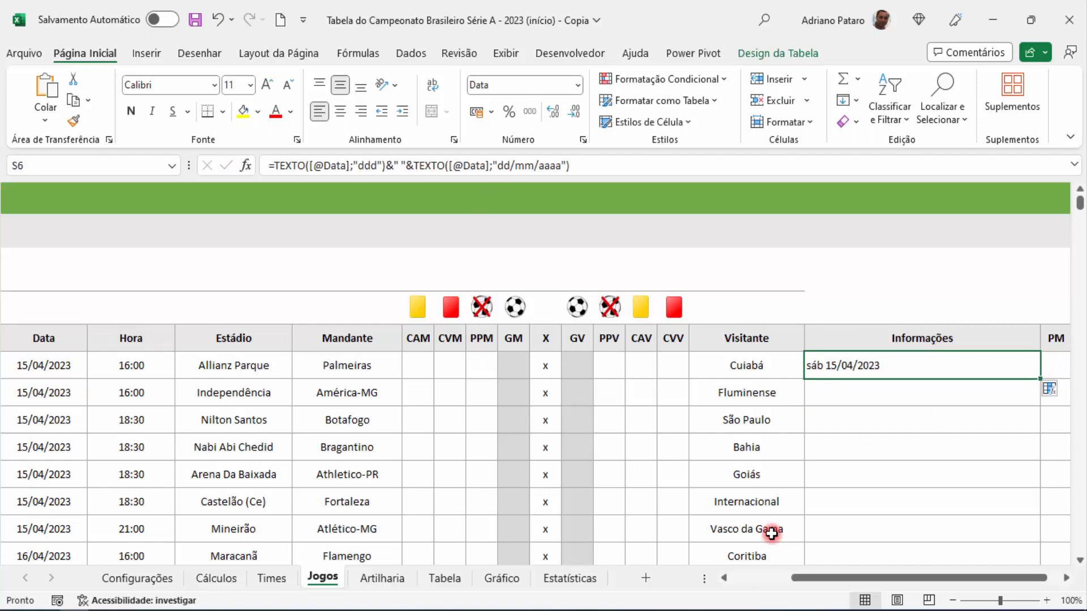
left_click(588, 165)
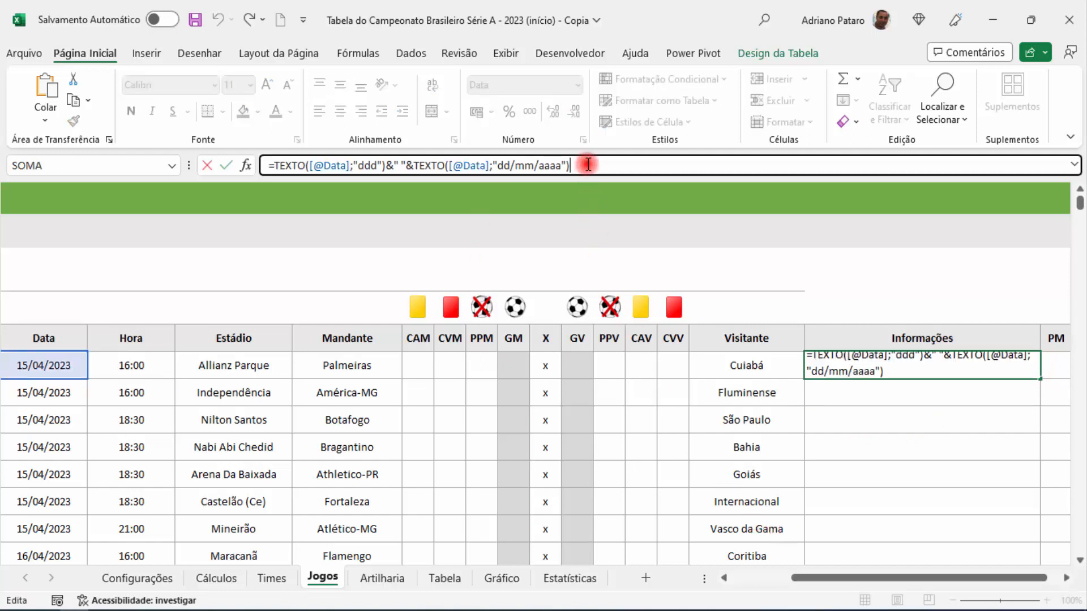
type("&\" &")
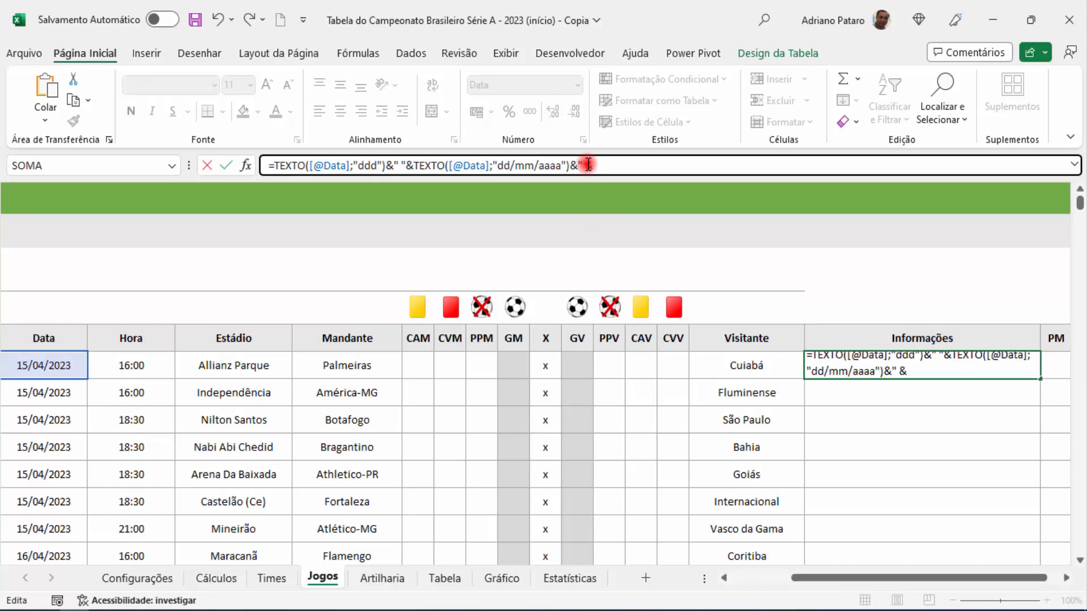
key("BackSpace")
type("\"&")
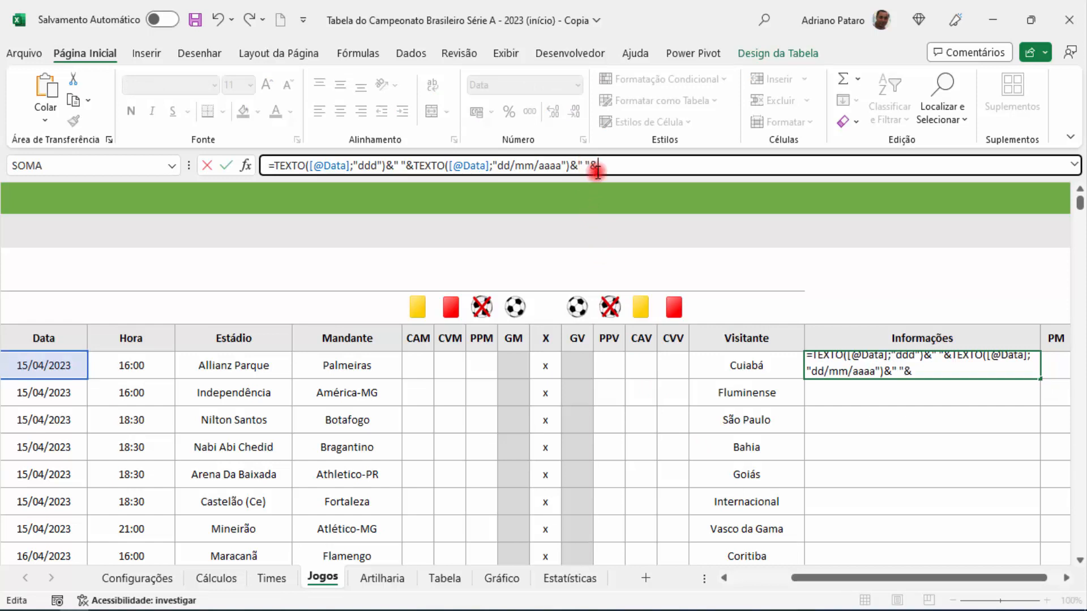
left_click(250, 363)
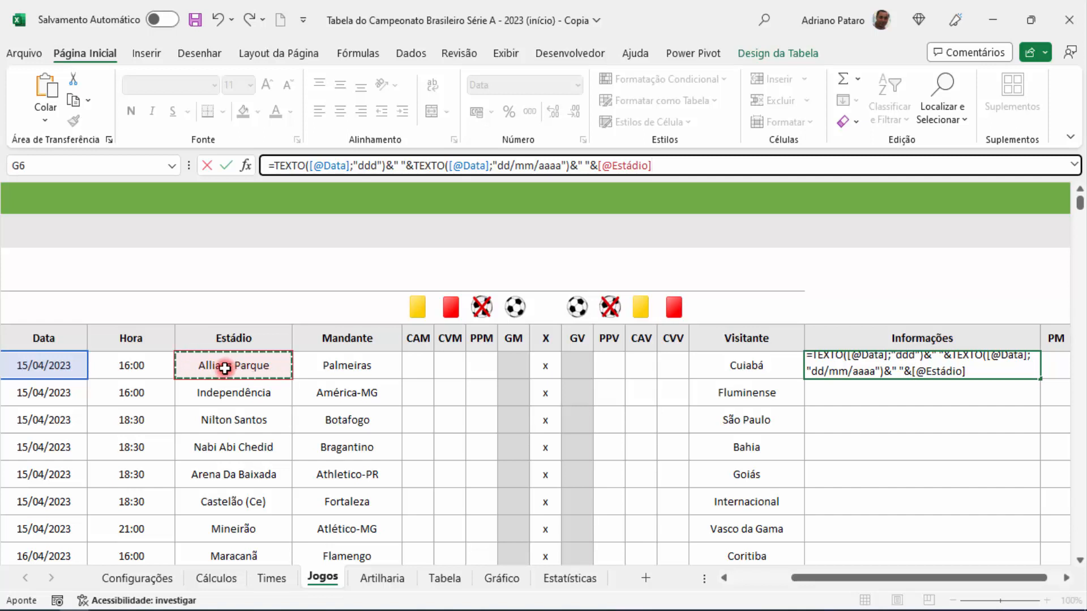
key("Return")
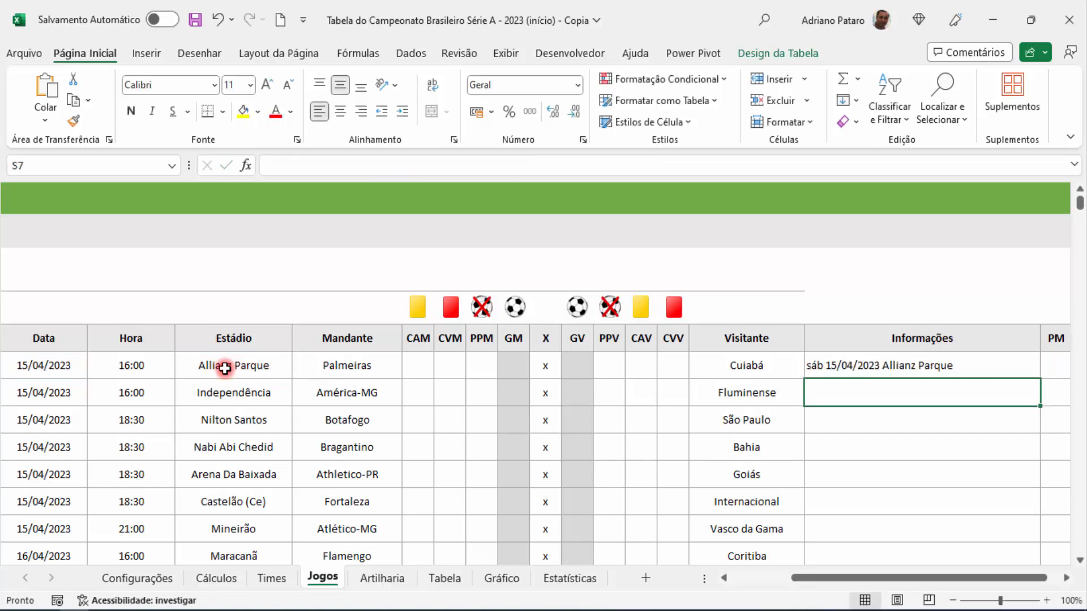
left_click(874, 368)
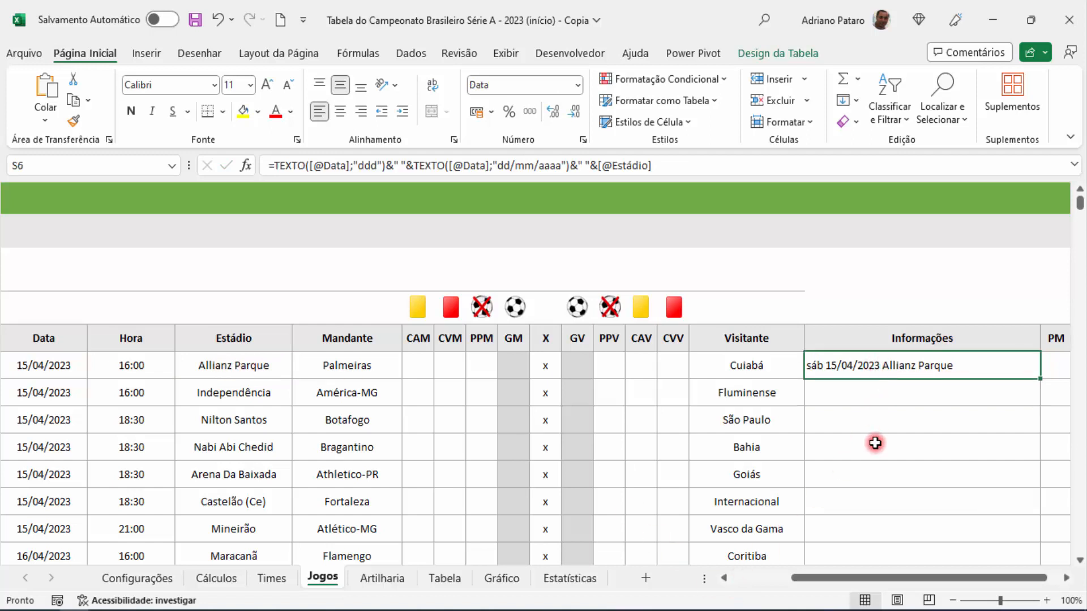
left_click(686, 166)
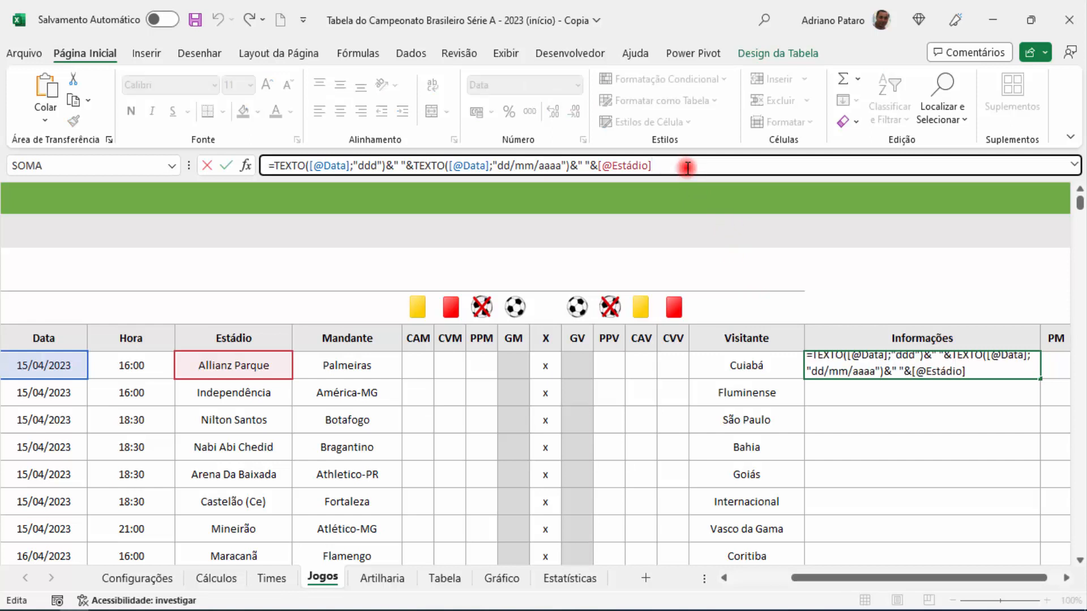
type("&\" \"&")
left_click(138, 372)
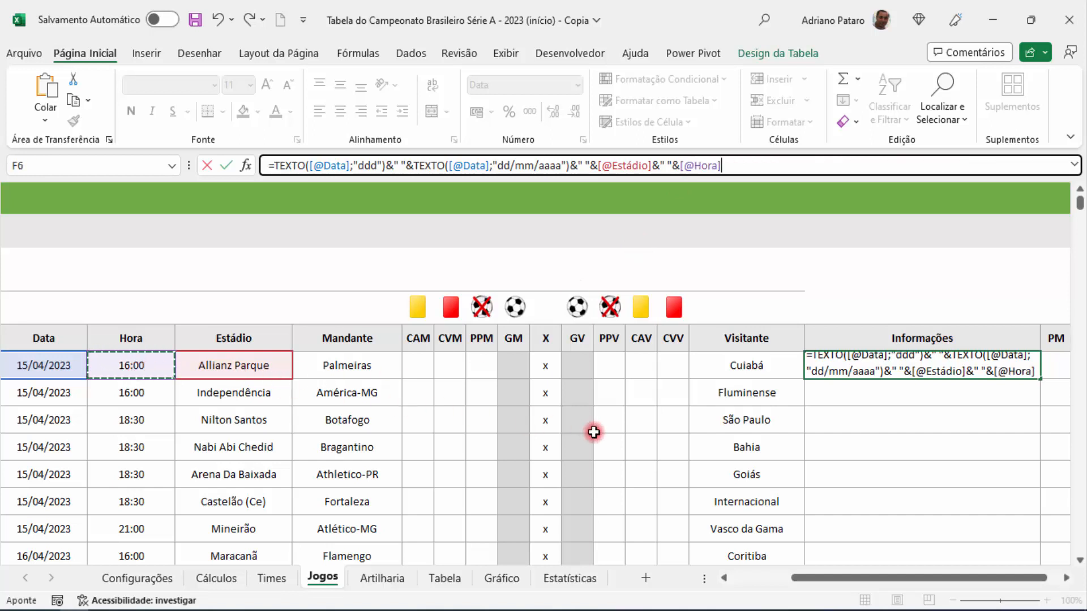
left_click(148, 372)
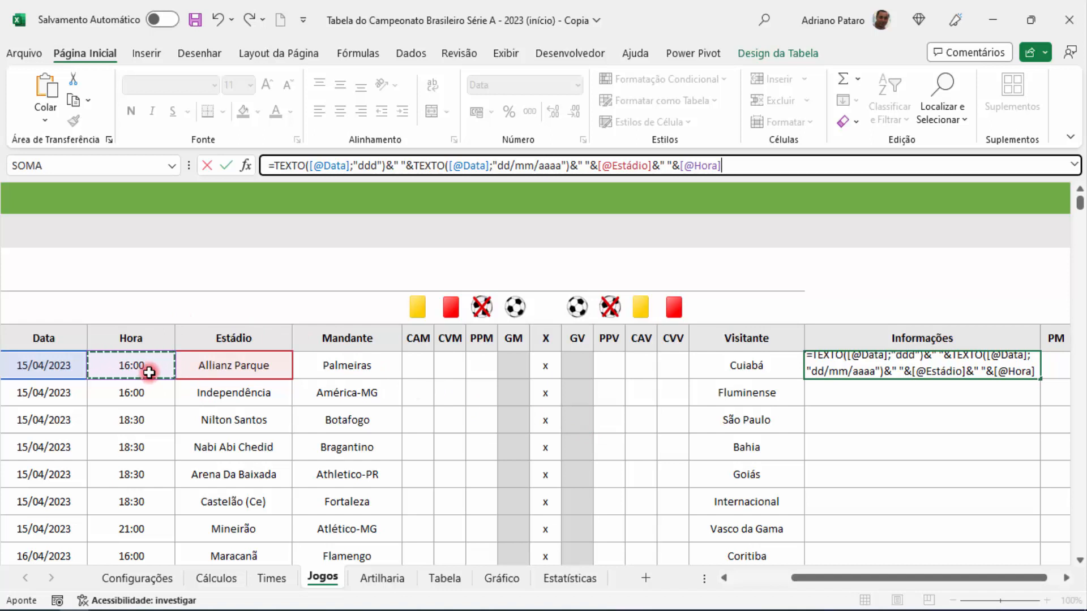
Step: Wrap the Hora reference in the Informações formula in a TEXTO function with the format "hh:mm" and complete the formula
left_click(681, 165)
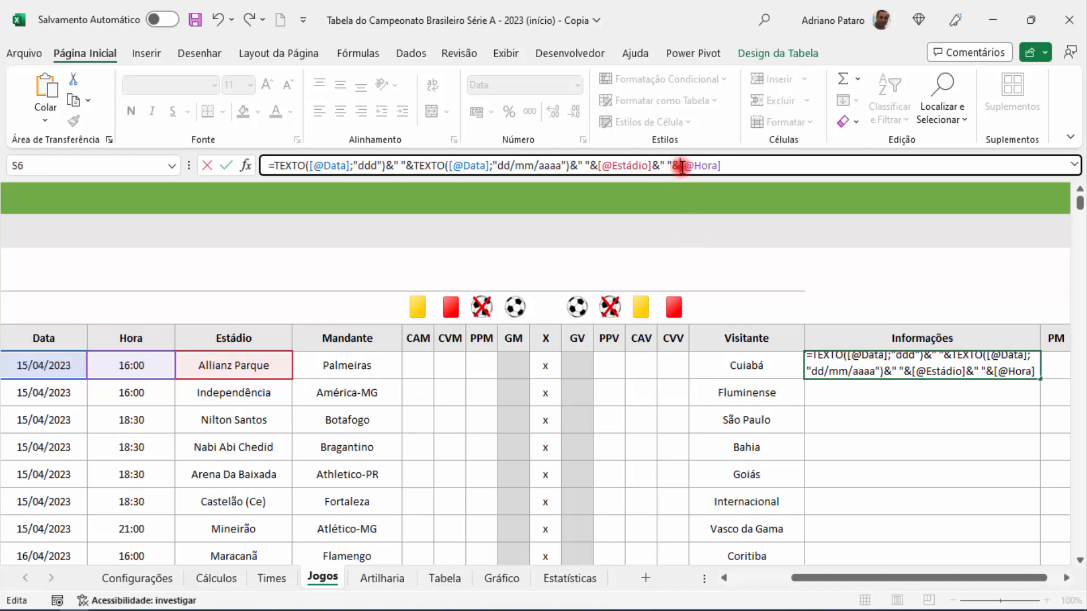
type("TEXTO(")
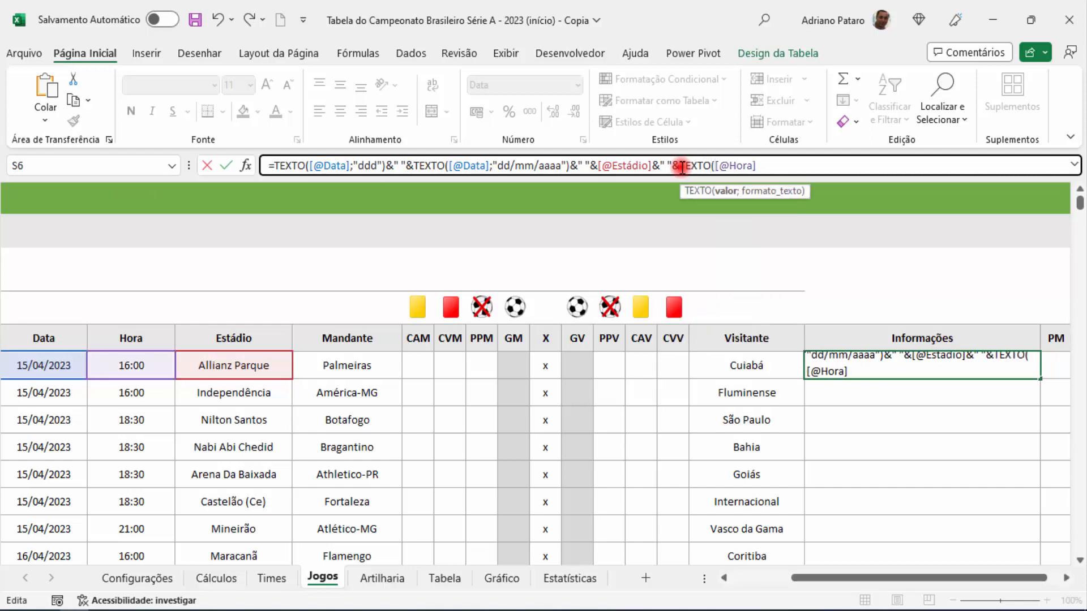
left_click(760, 166)
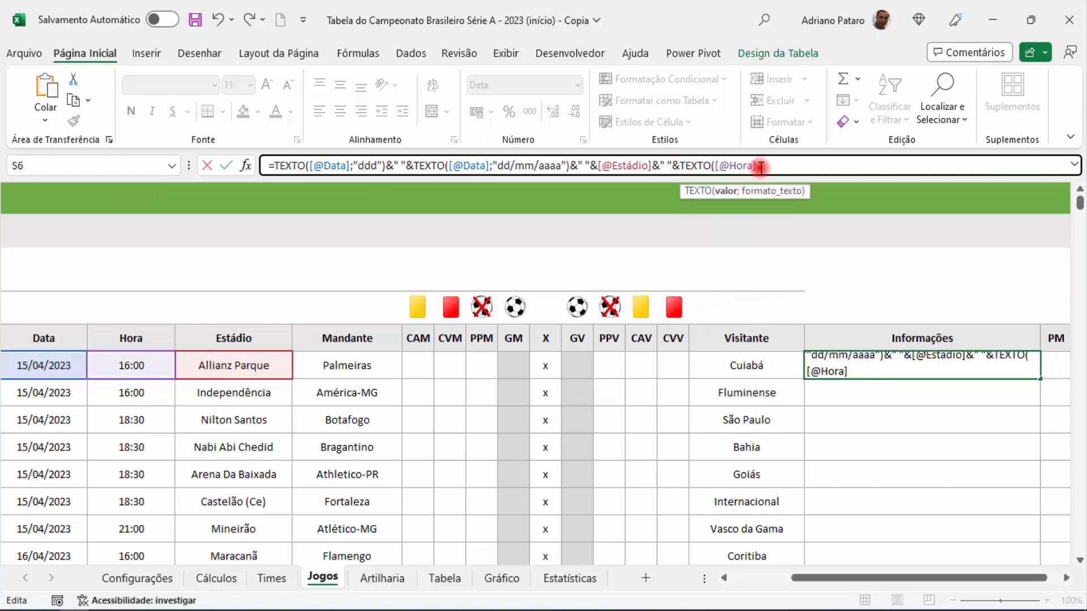
type(";")
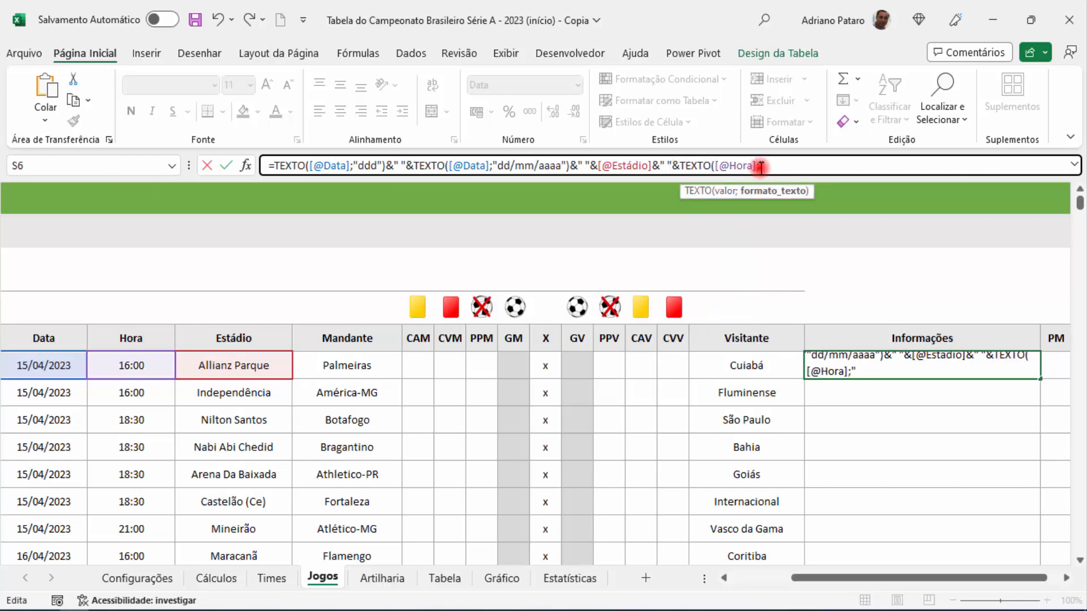
type("\"hh:mm\")")
key("Return")
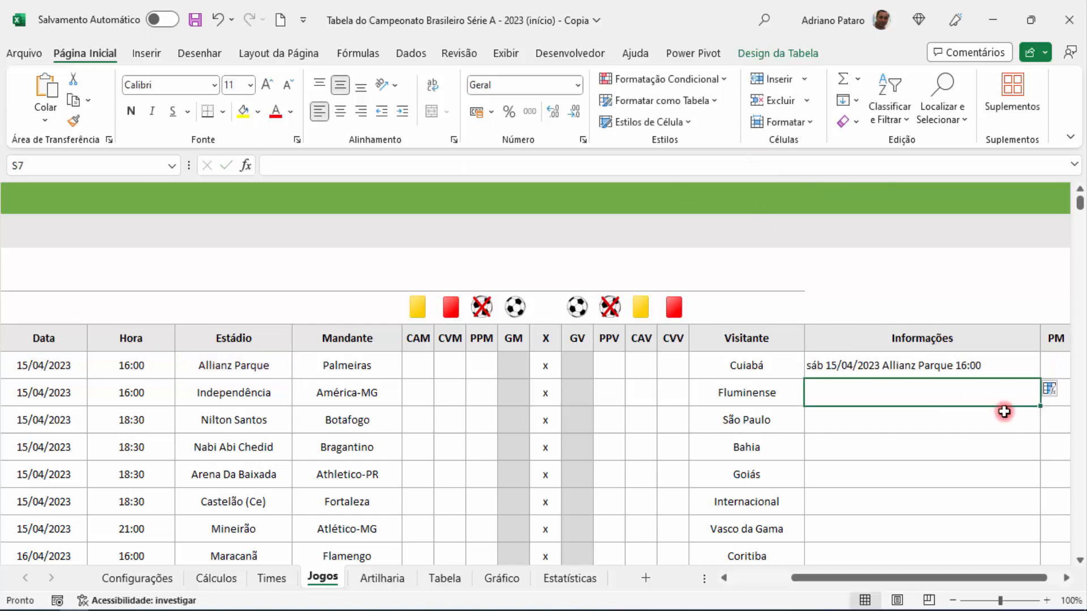
Step: Enclose the whole Informações formula of the first match in the MAIÚSCULA function and complete it
left_click(997, 367)
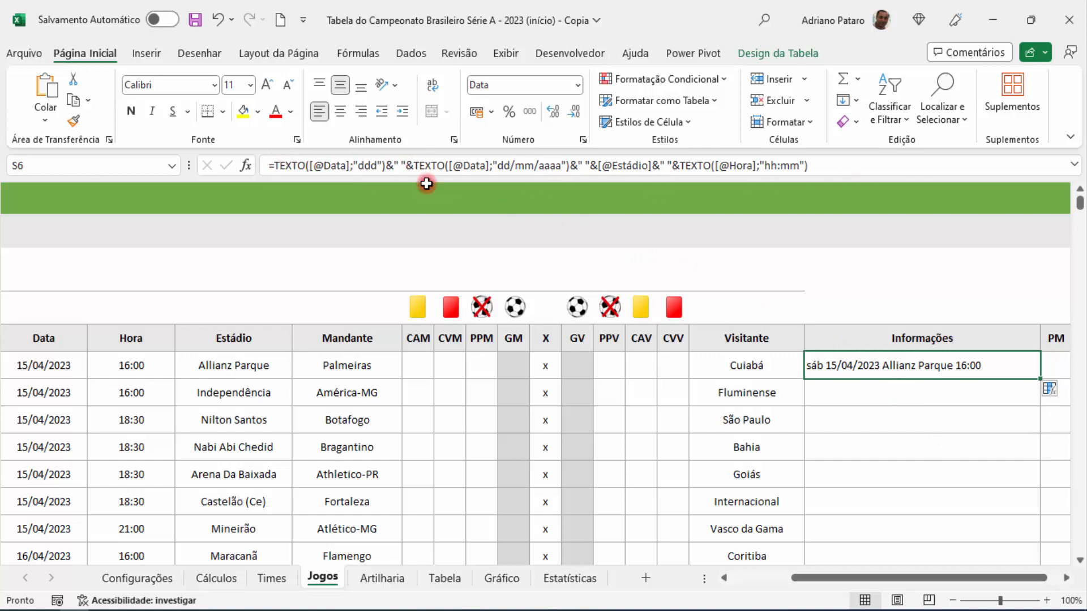
left_click(273, 165)
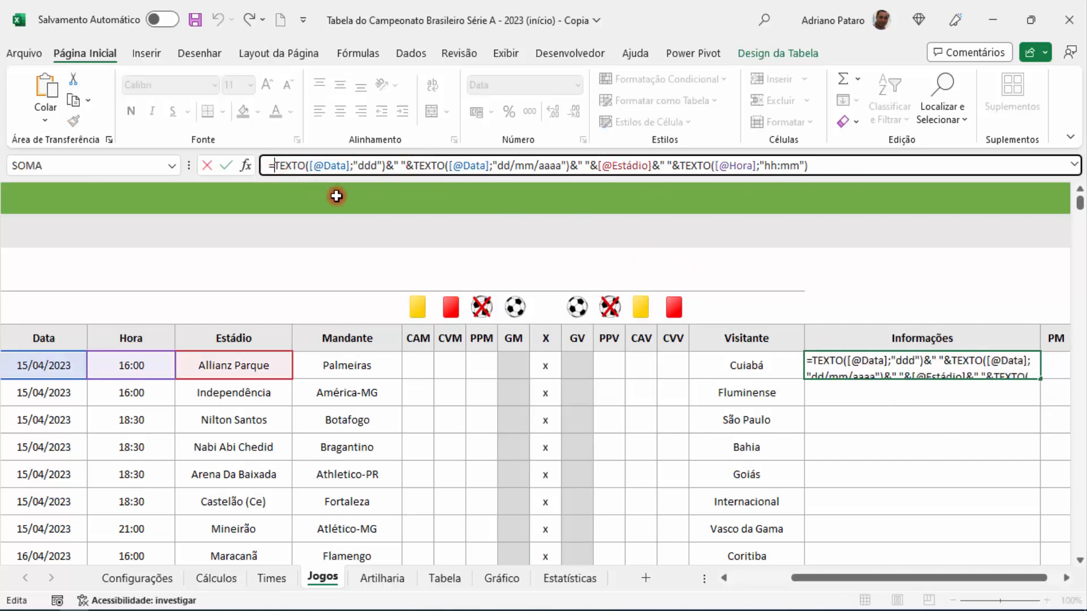
type("MA")
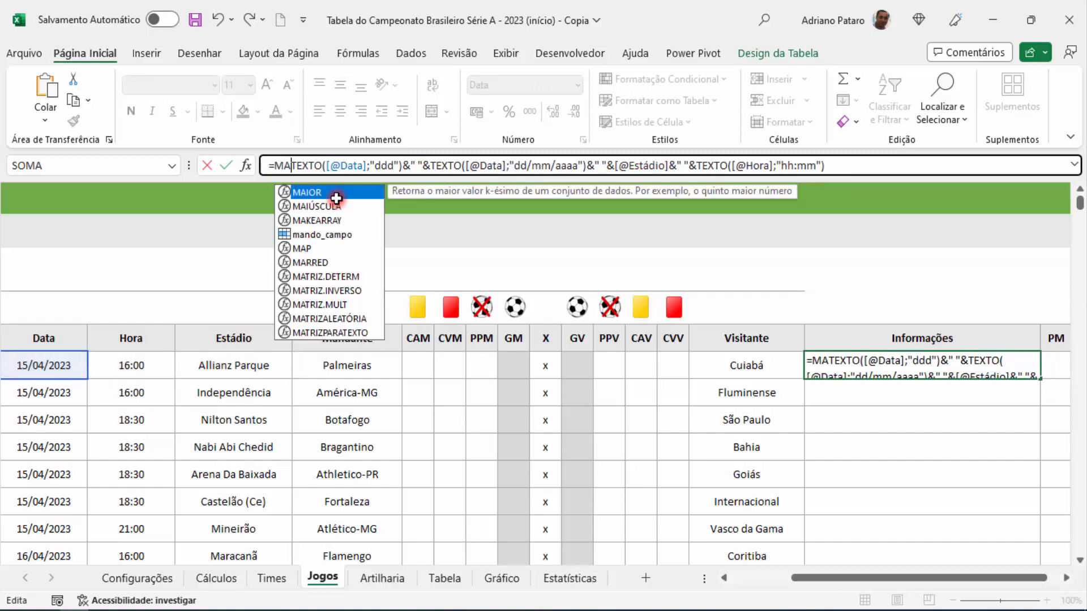
left_click(336, 206)
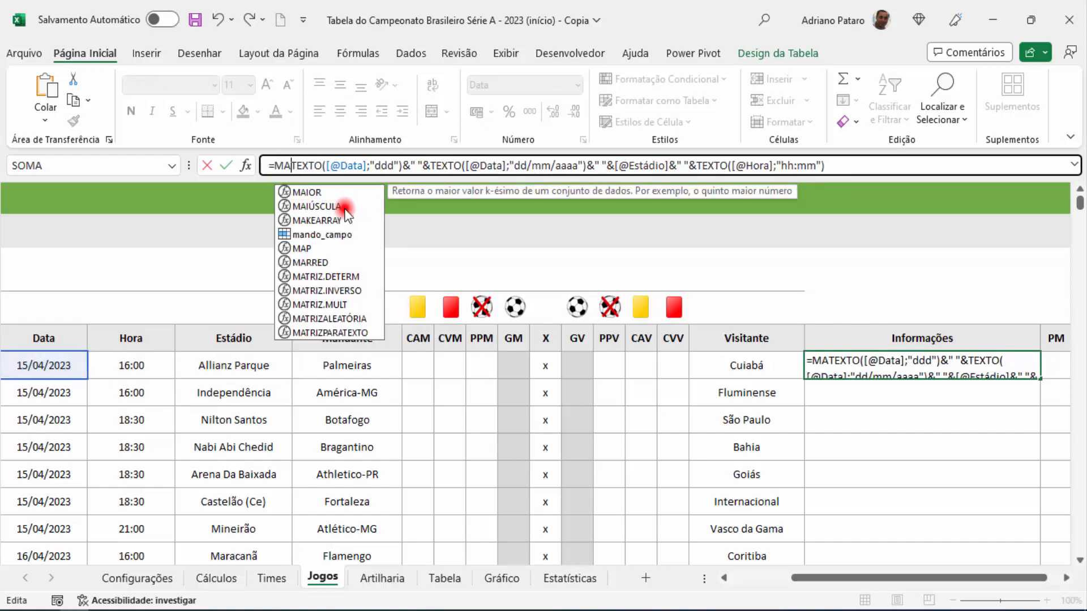
double_click(336, 205)
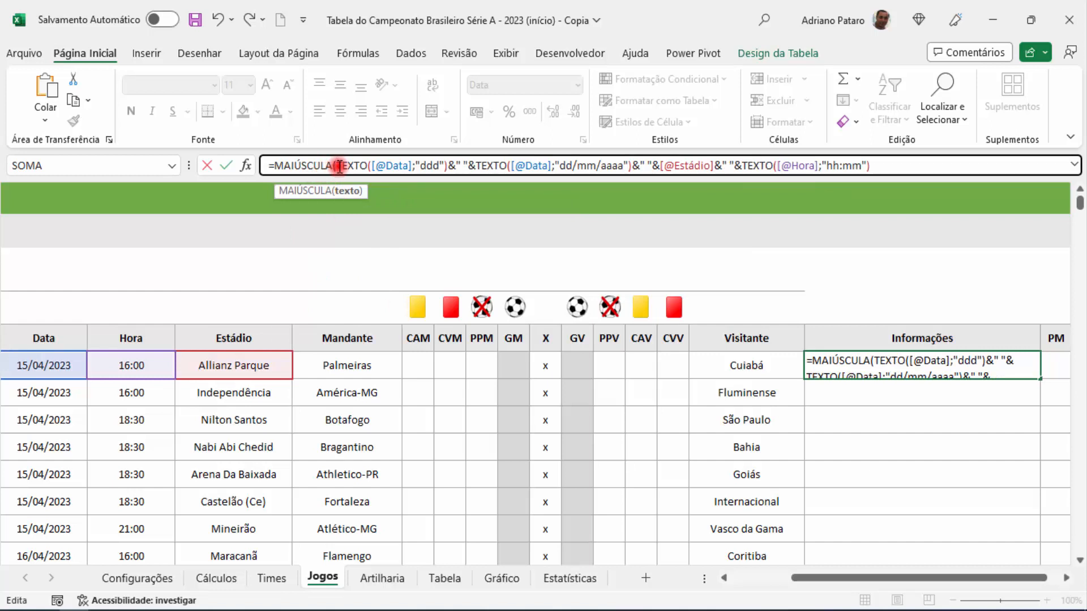
left_click(944, 167)
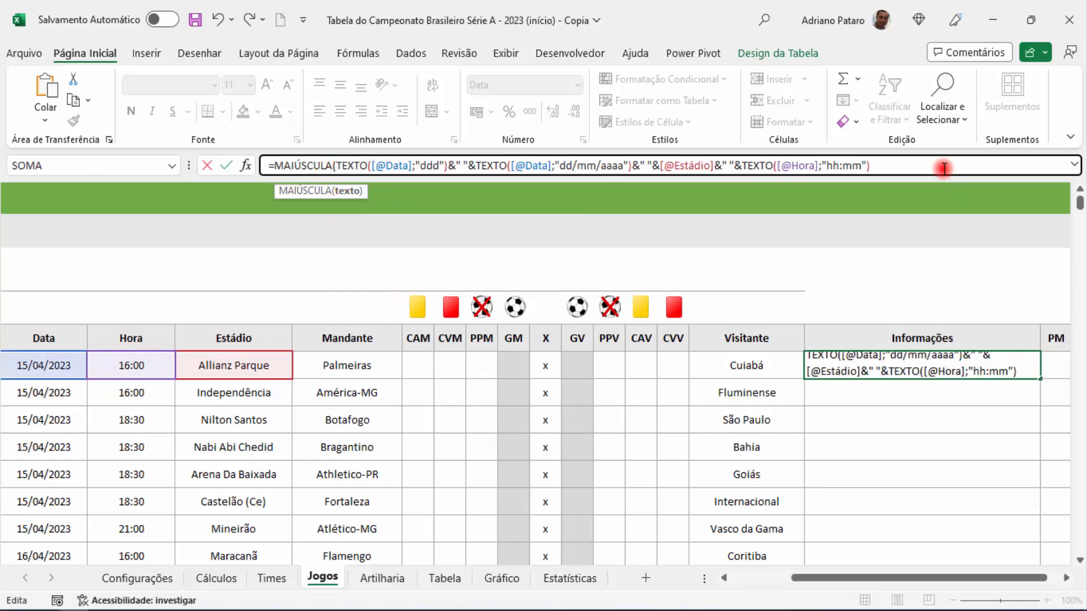
type(")")
key("Return")
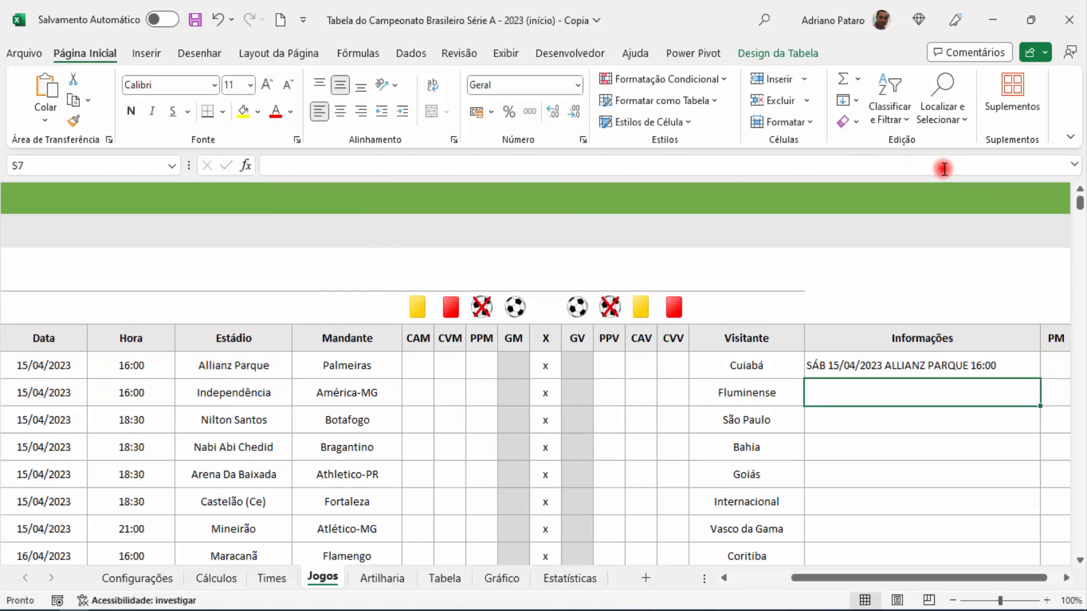
Step: Fill the first match's Informações formula down to all the remaining rows of the column
left_click(1006, 366)
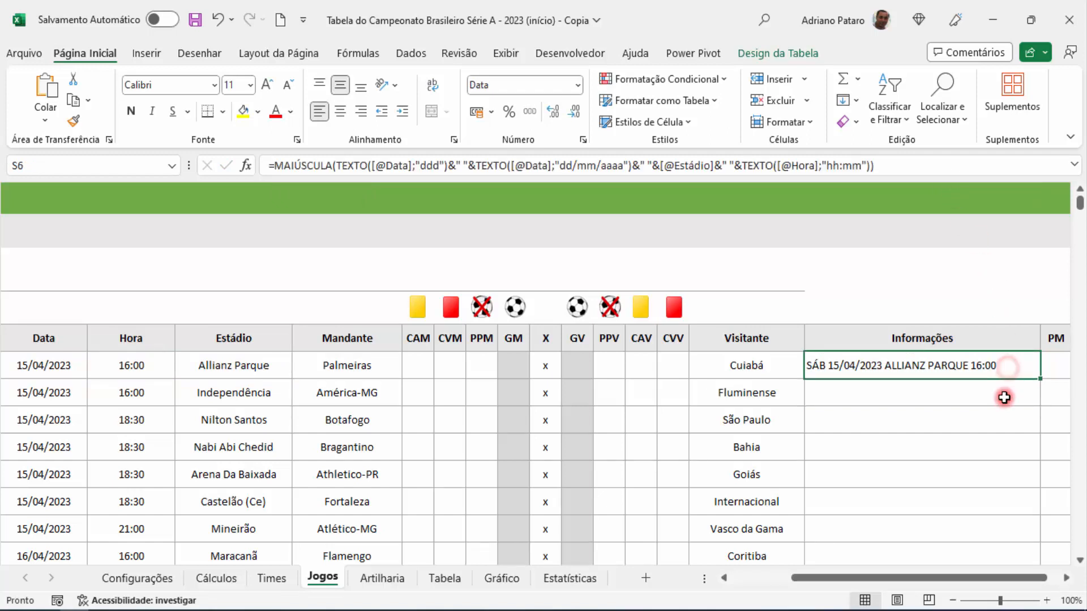
left_click_drag(1041, 586, 1051, 581)
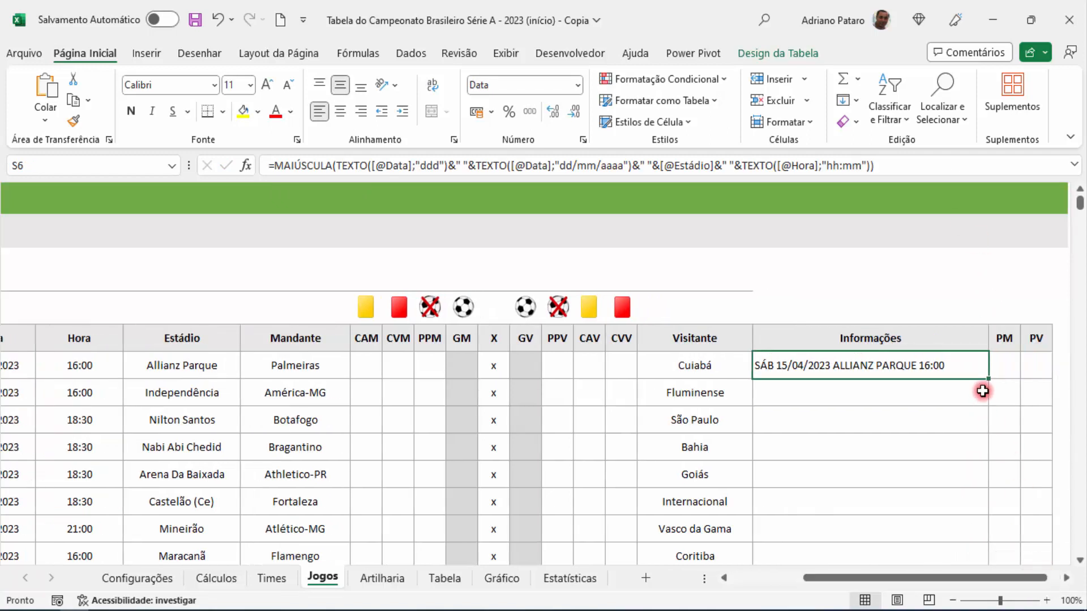
left_click(953, 400)
left_click(951, 367)
double_click(988, 383)
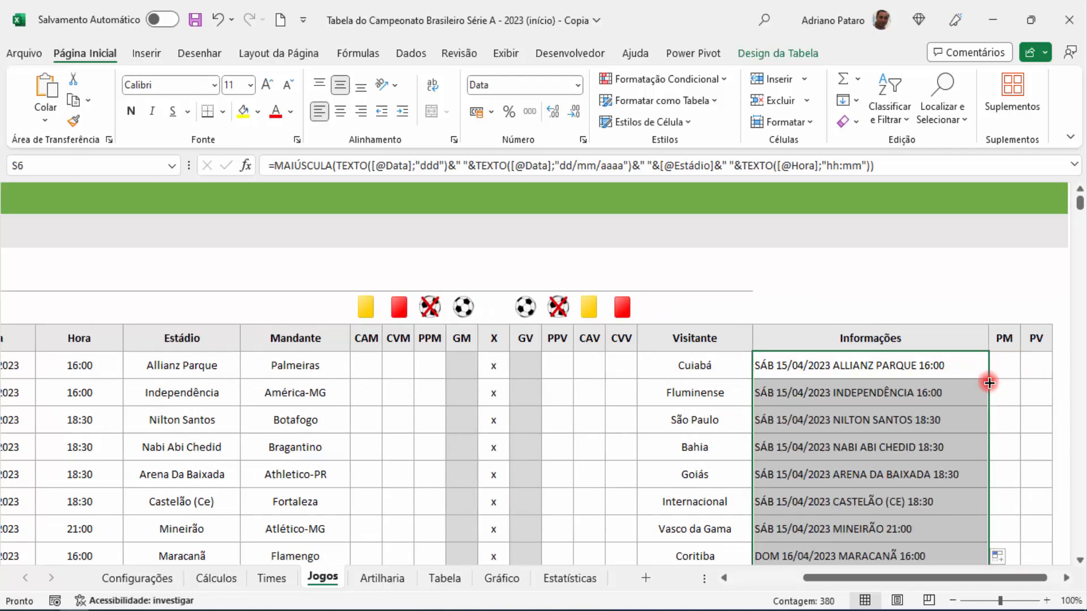
Step: Examine the filled Informações entries down the match list and return to the first match
scroll(941, 442, "down", 3)
scroll(941, 439, "up", 3)
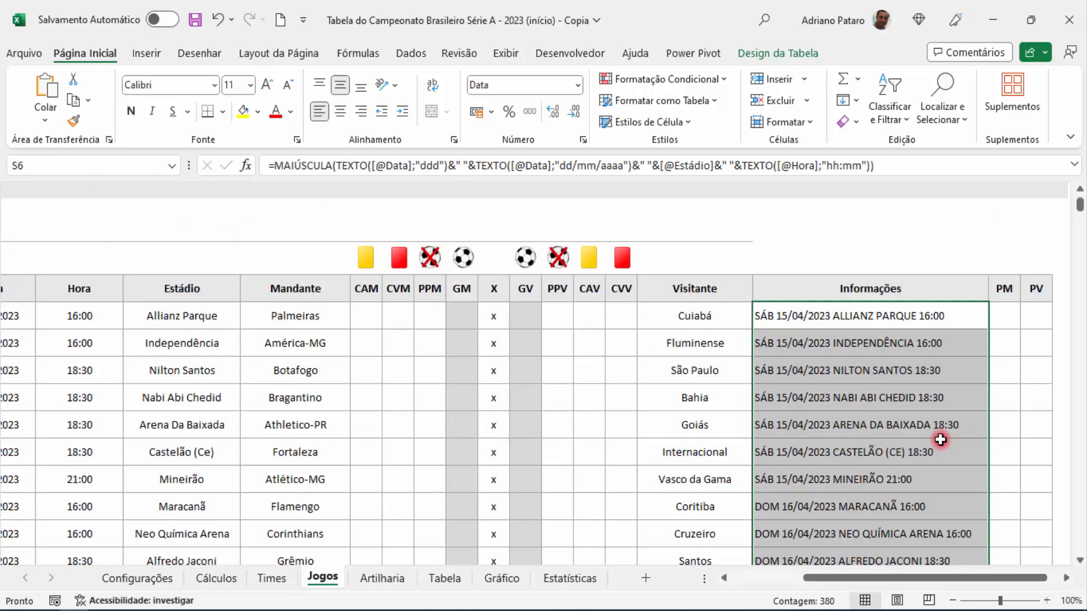
left_click(931, 373)
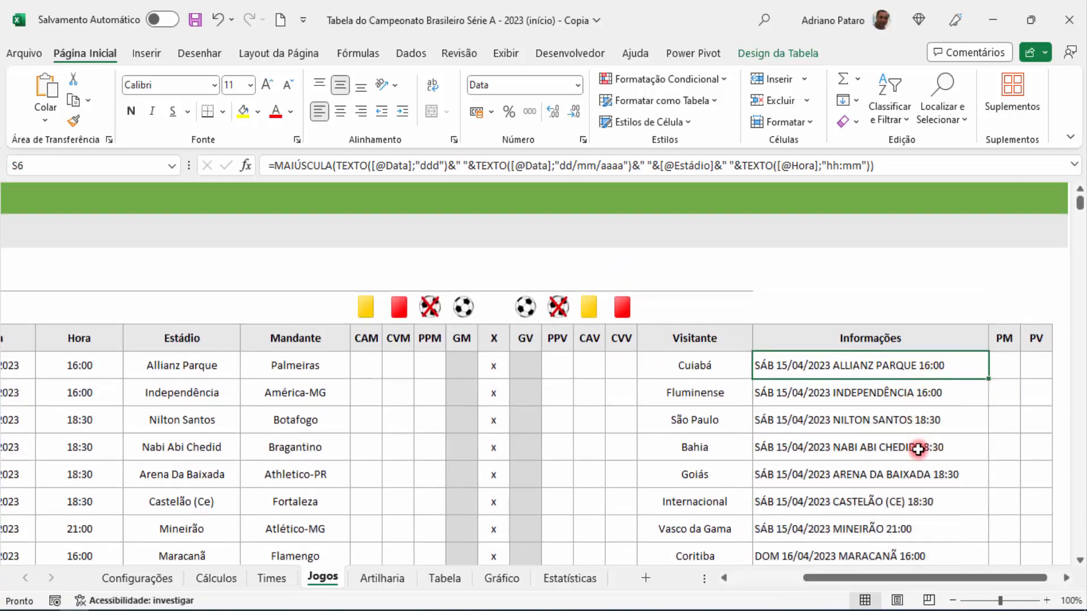
scroll(921, 453, "down", 12)
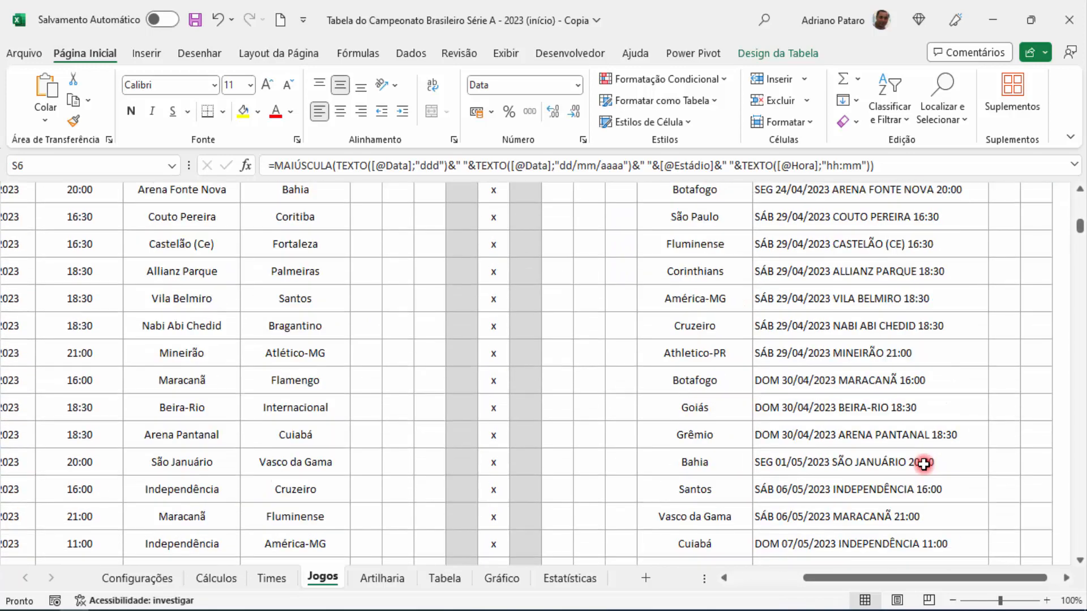
scroll(923, 464, "down", 12)
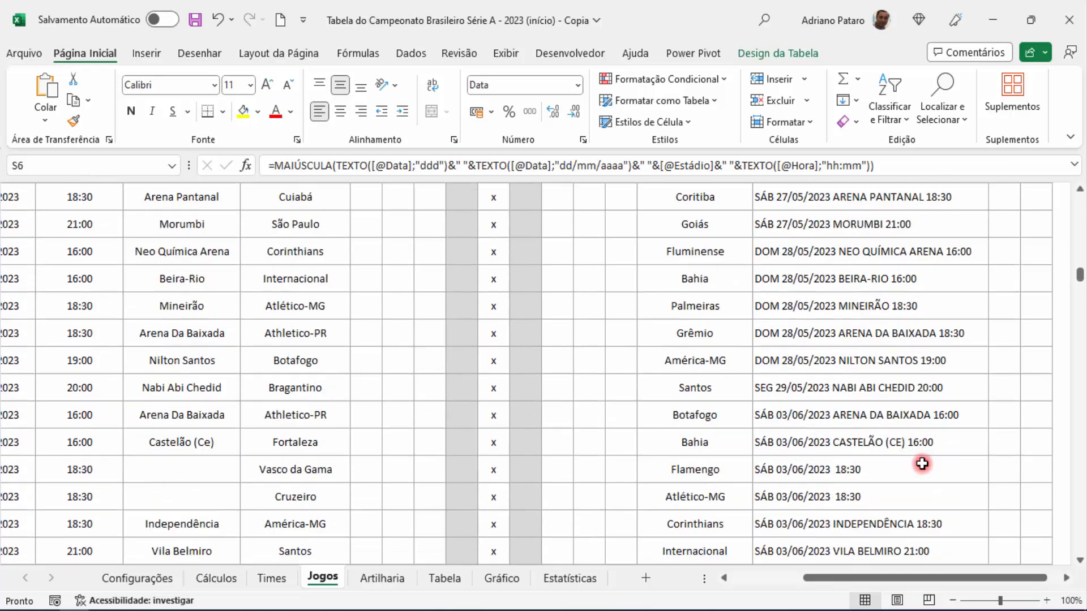
left_click_drag(1079, 273, 1079, 196)
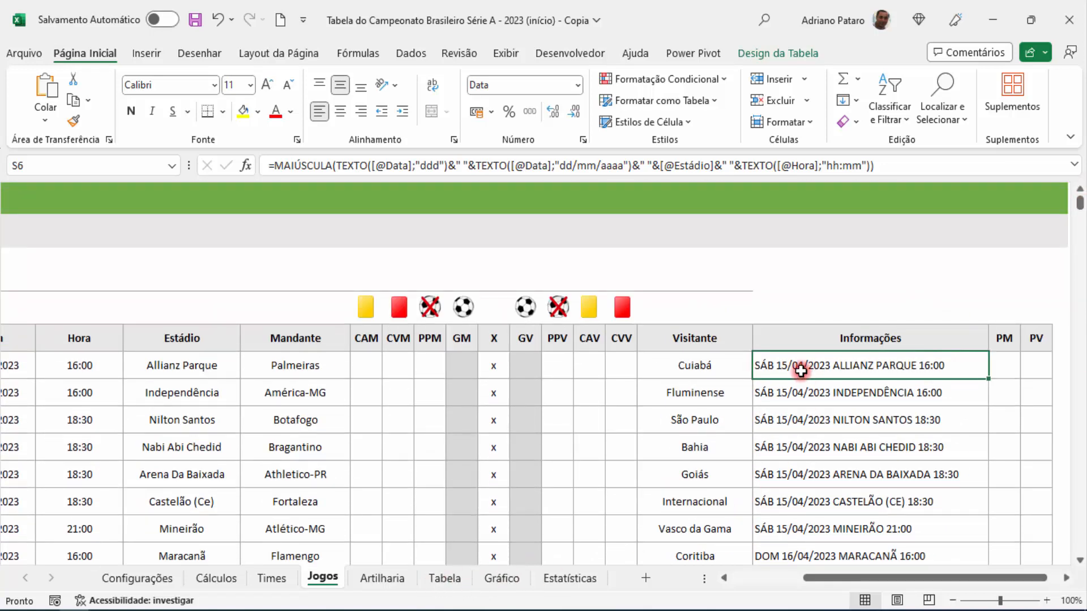
left_click(1004, 368)
left_click(1035, 369)
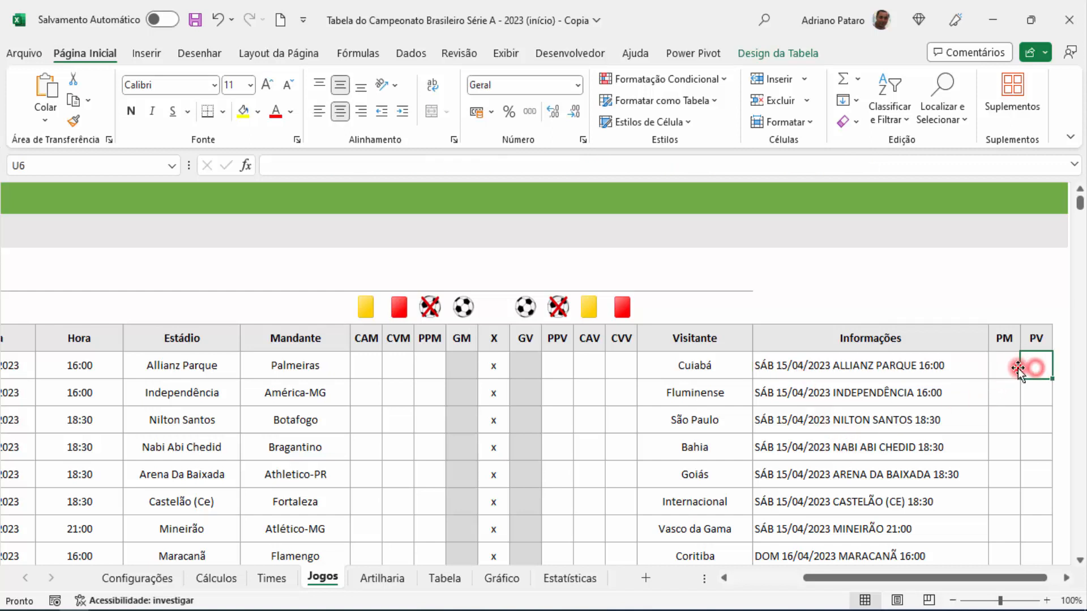
left_click(1011, 368)
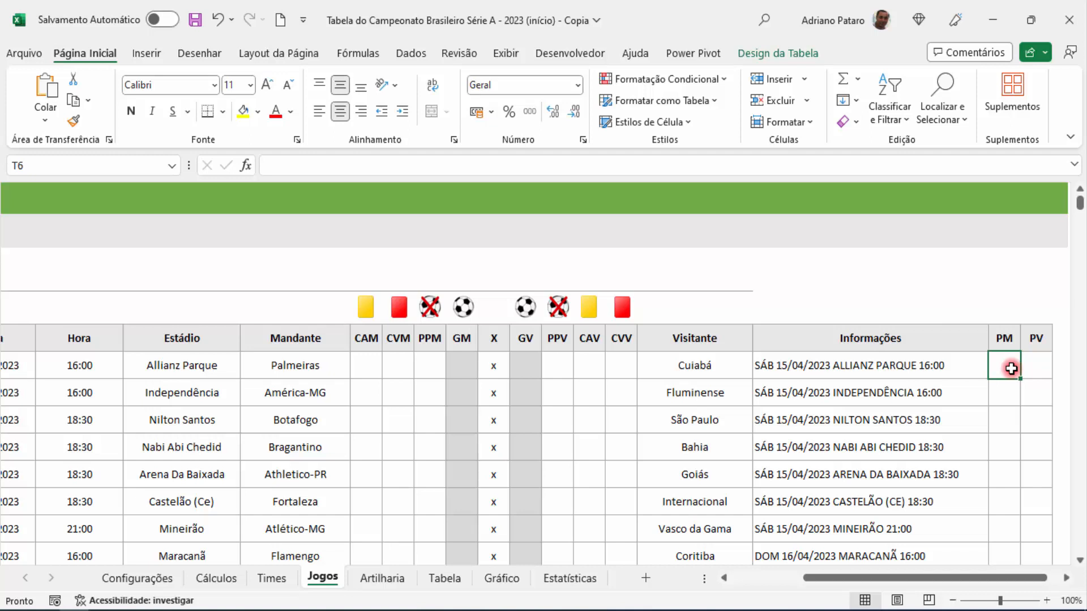
mouse_move(1012, 369)
left_mouse_down()
mouse_move(1024, 369)
mouse_move(1007, 367)
left_mouse_up()
left_click(1033, 367)
left_click(1009, 367)
left_click(1003, 369)
left_click(1042, 372)
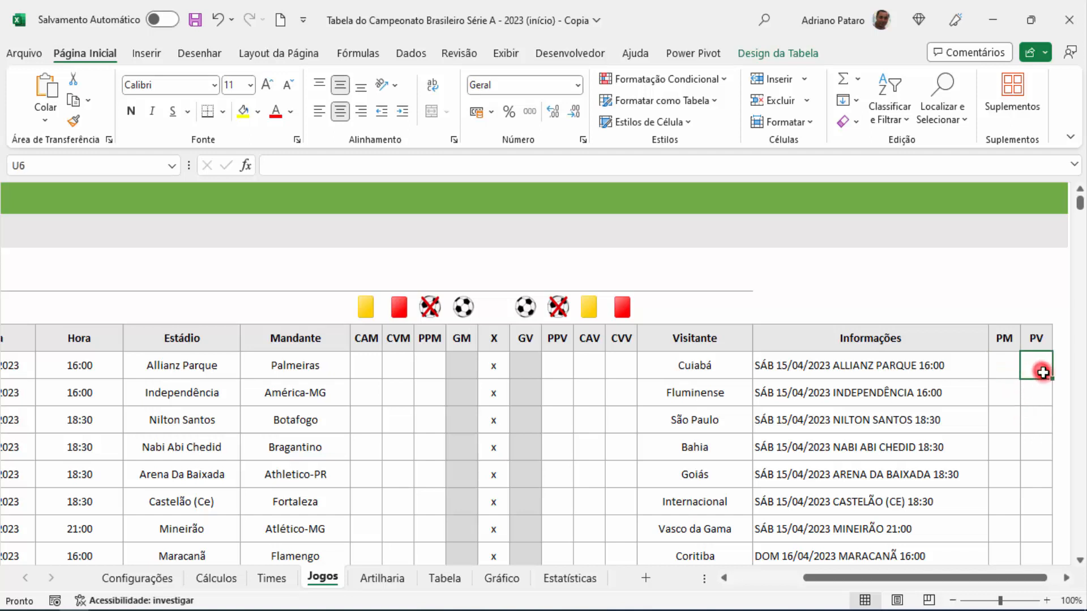
left_click(1011, 368)
left_click(1034, 369)
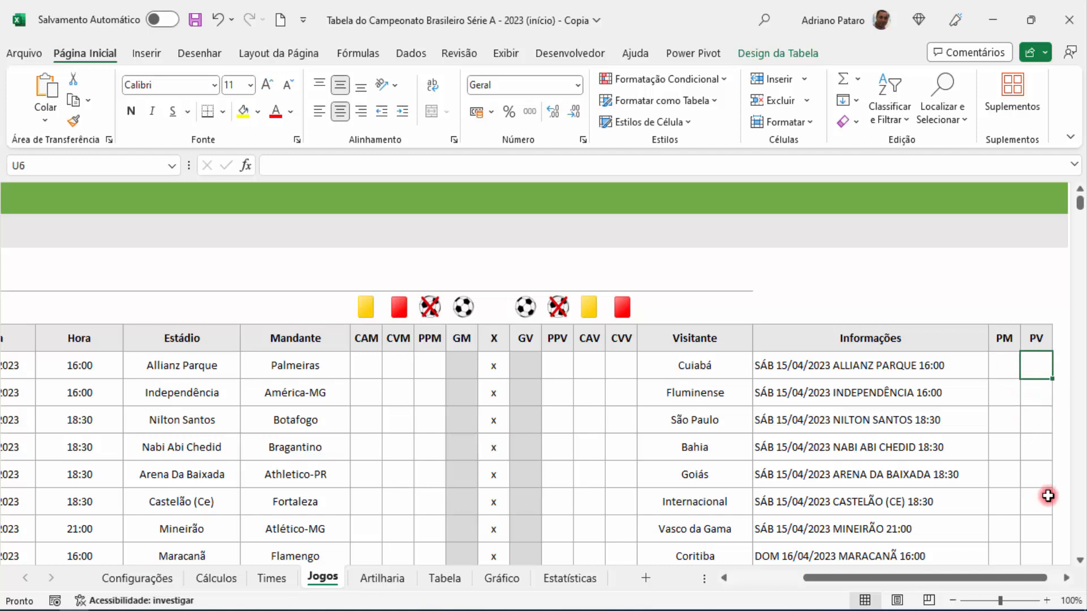
Step: Start the first match's PM formula with an SE function whose logical test is an OU function
left_click(1065, 578)
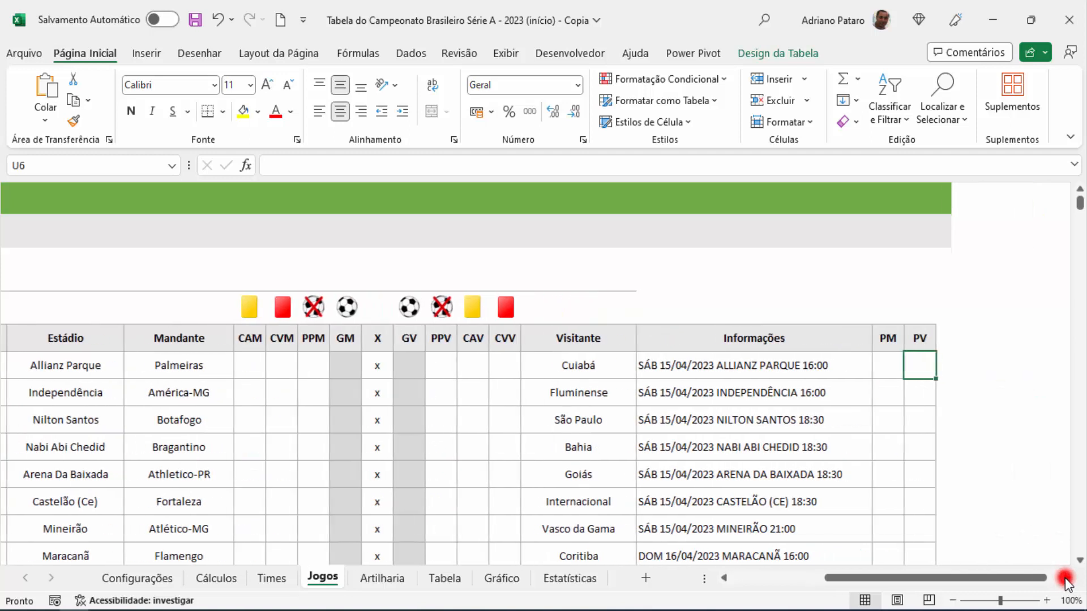
left_click(886, 363)
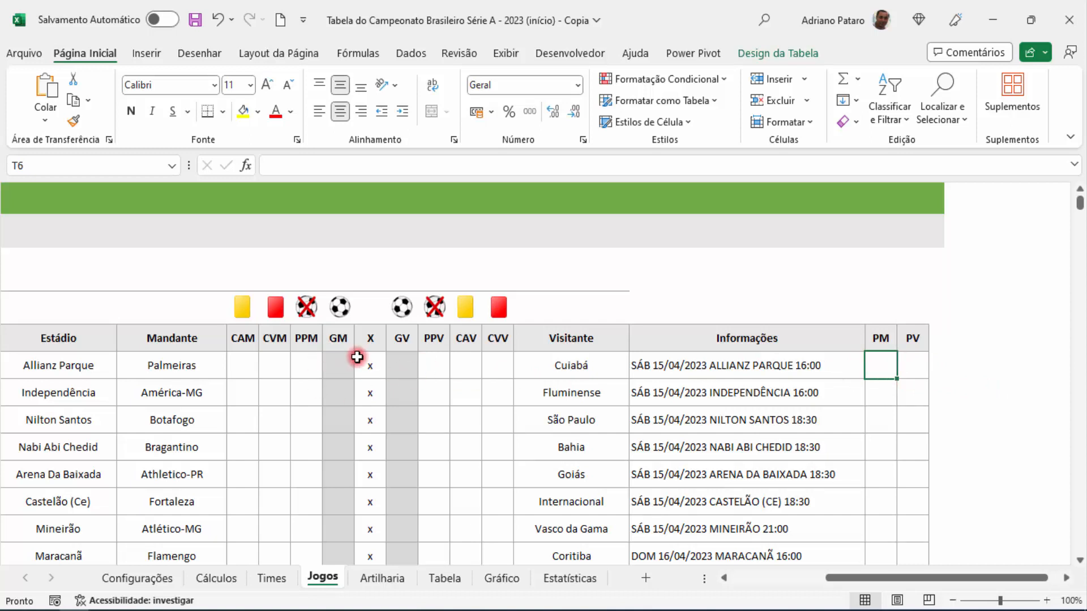
type("=")
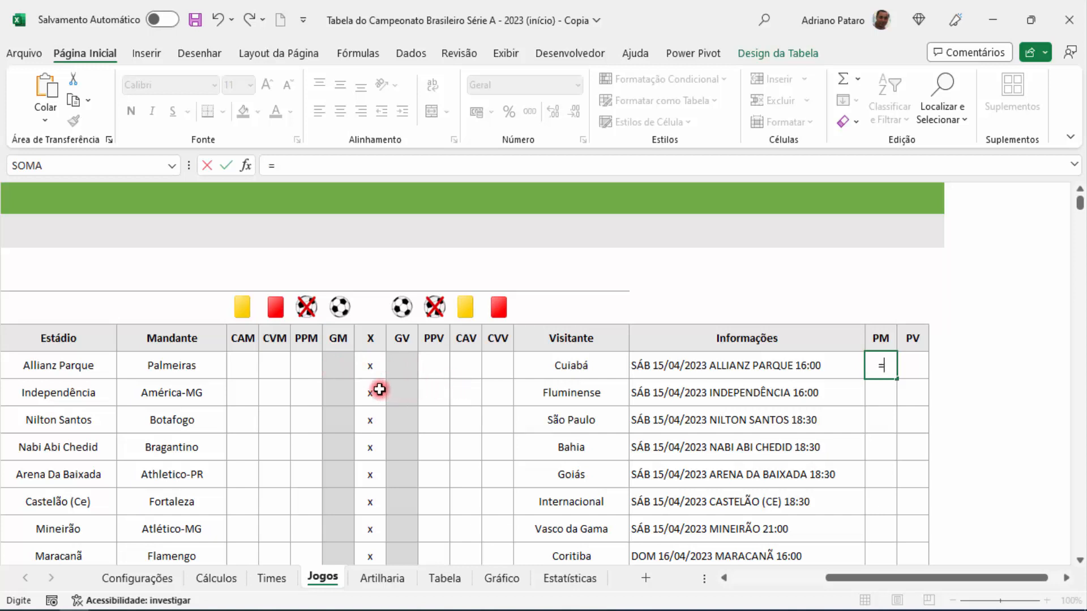
type("SE")
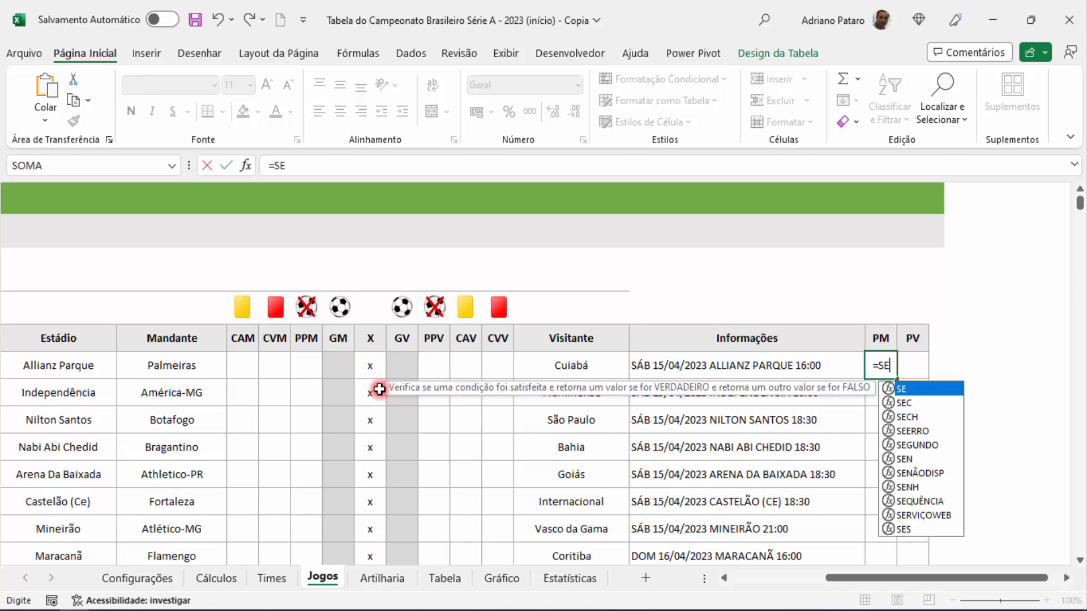
type("(")
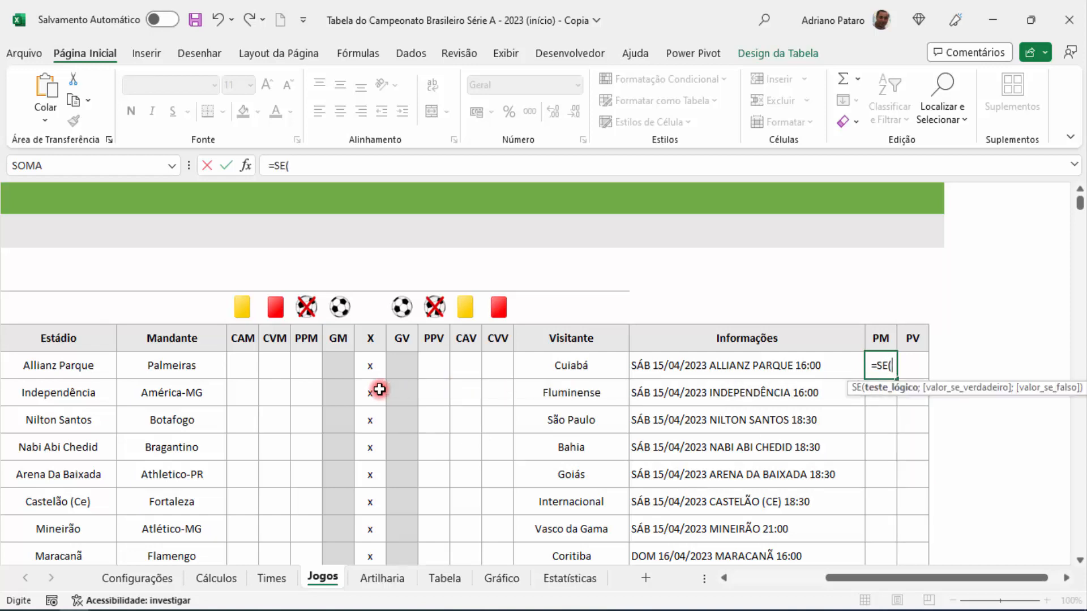
type("OU")
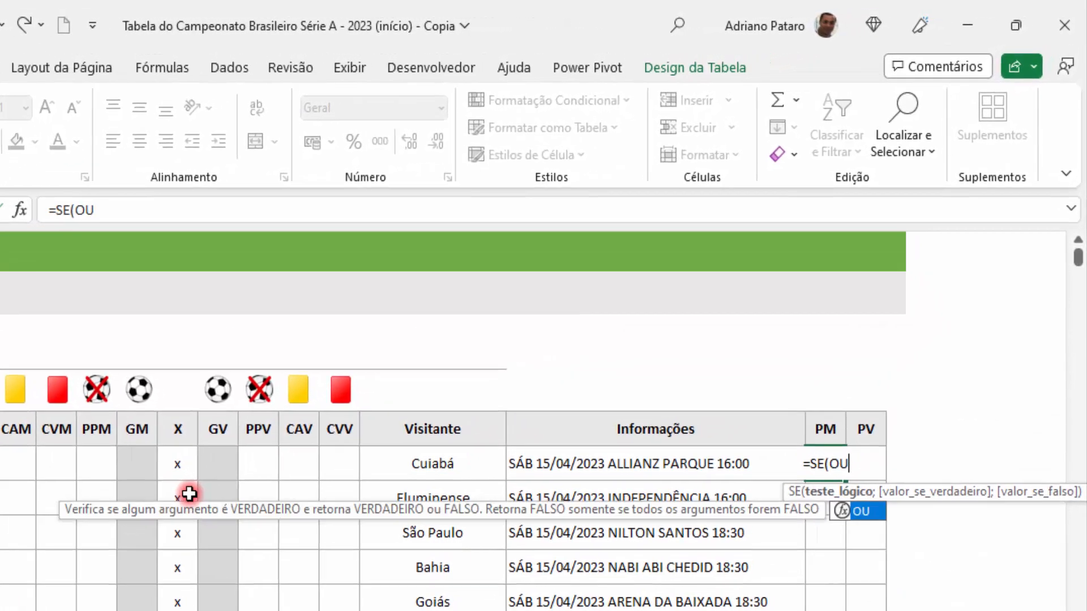
type("(")
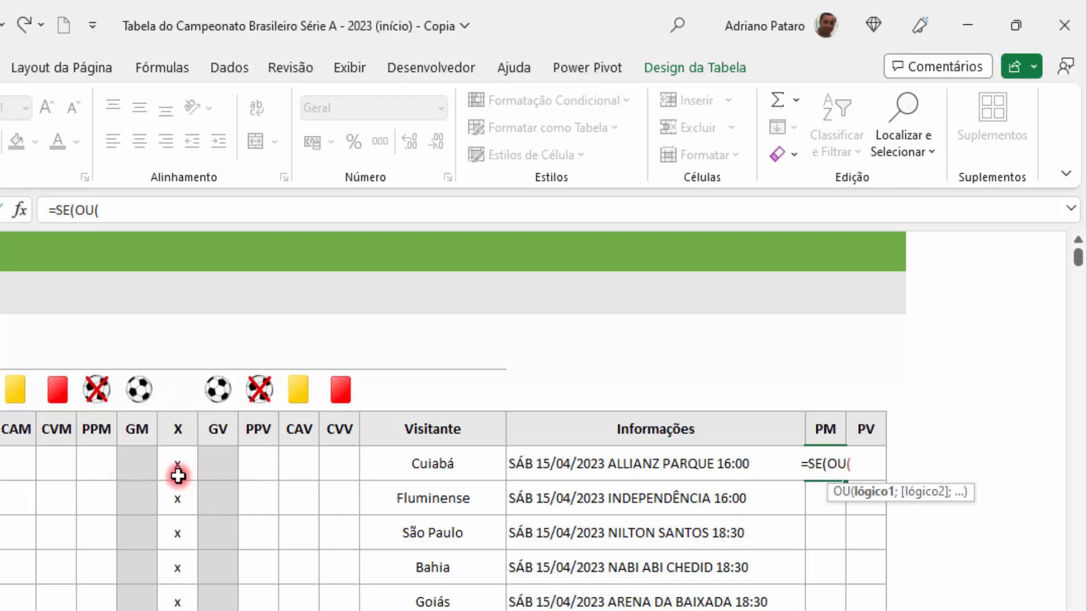
left_click(147, 462)
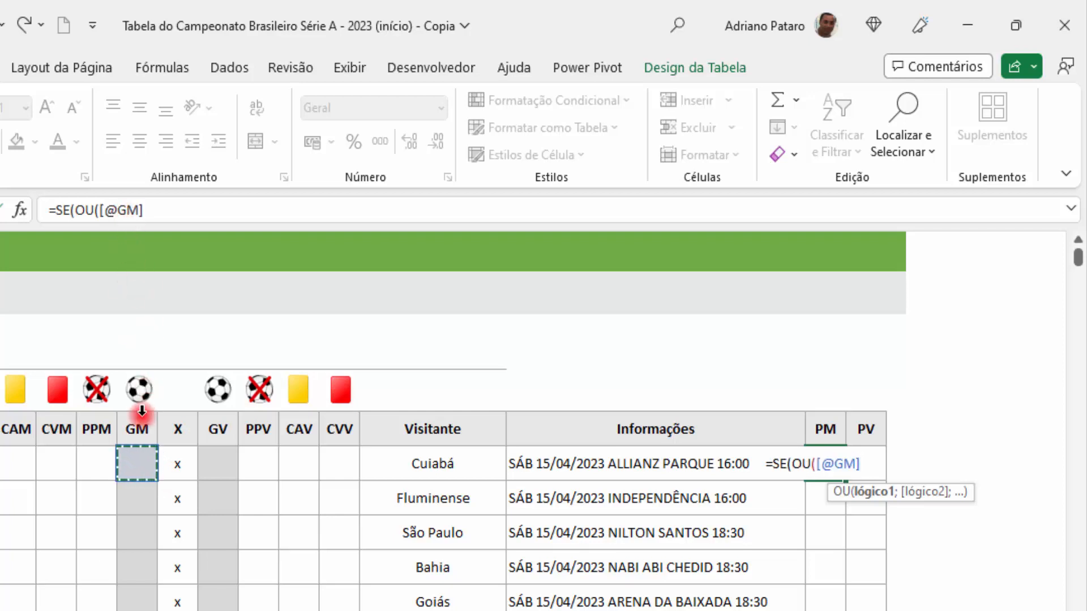
type("=")
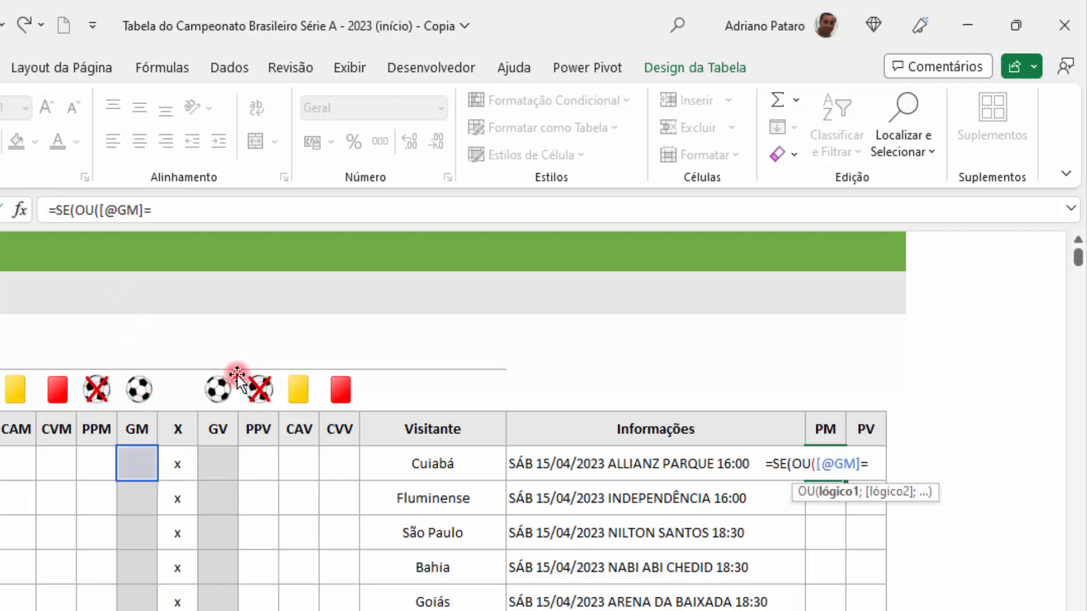
type("\"\";")
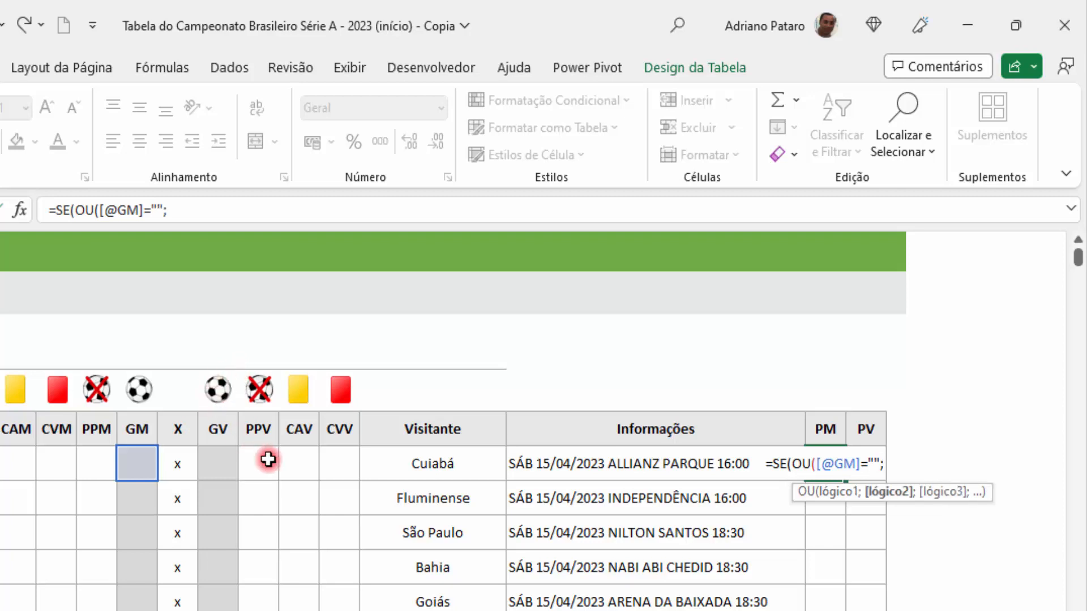
left_click(226, 461)
type("=")
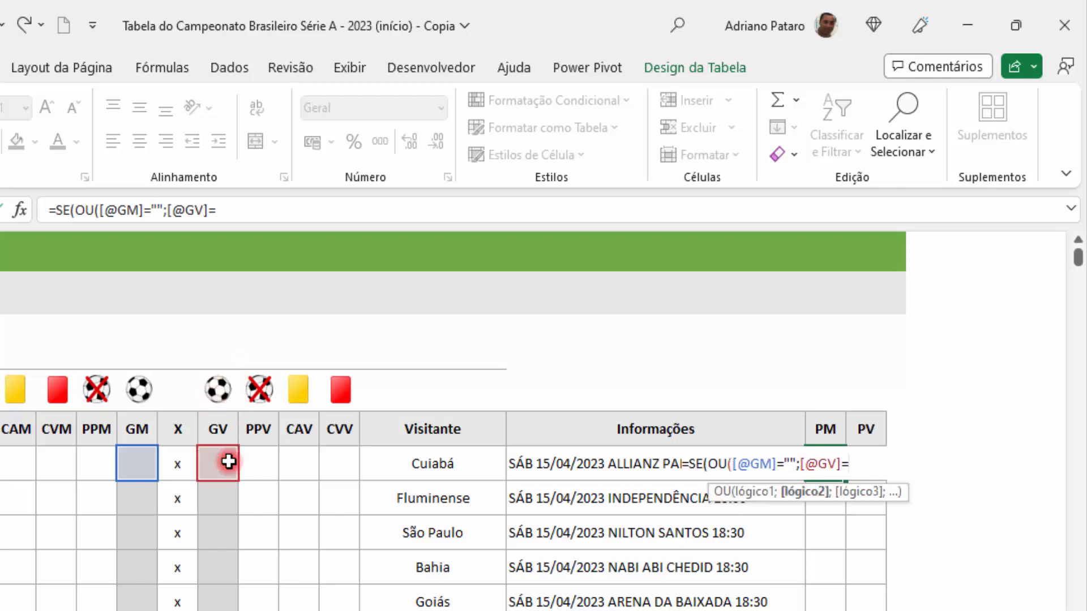
type("\"\")")
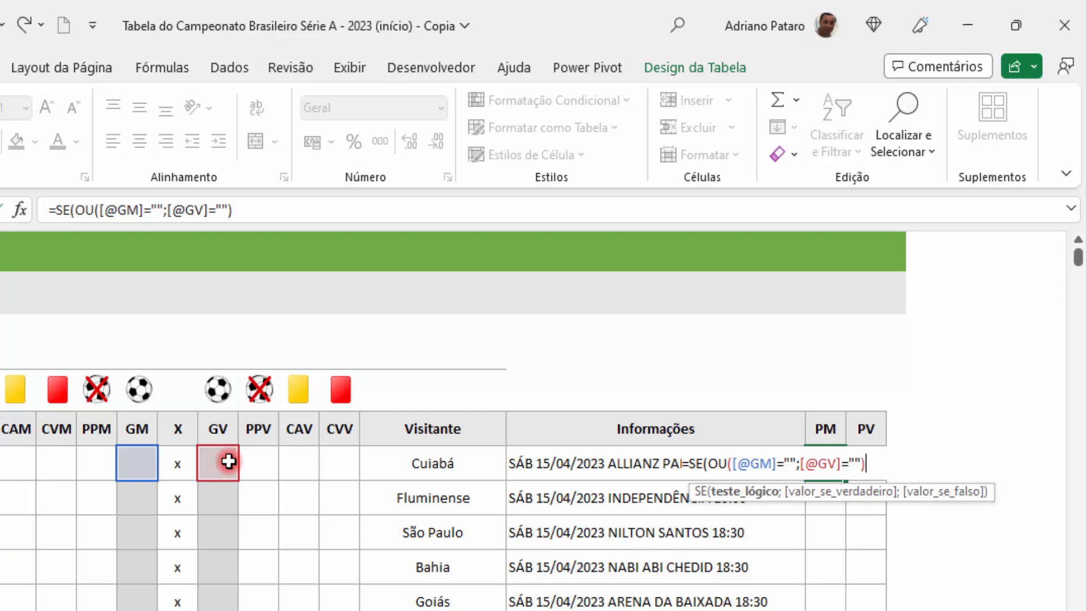
type(";")
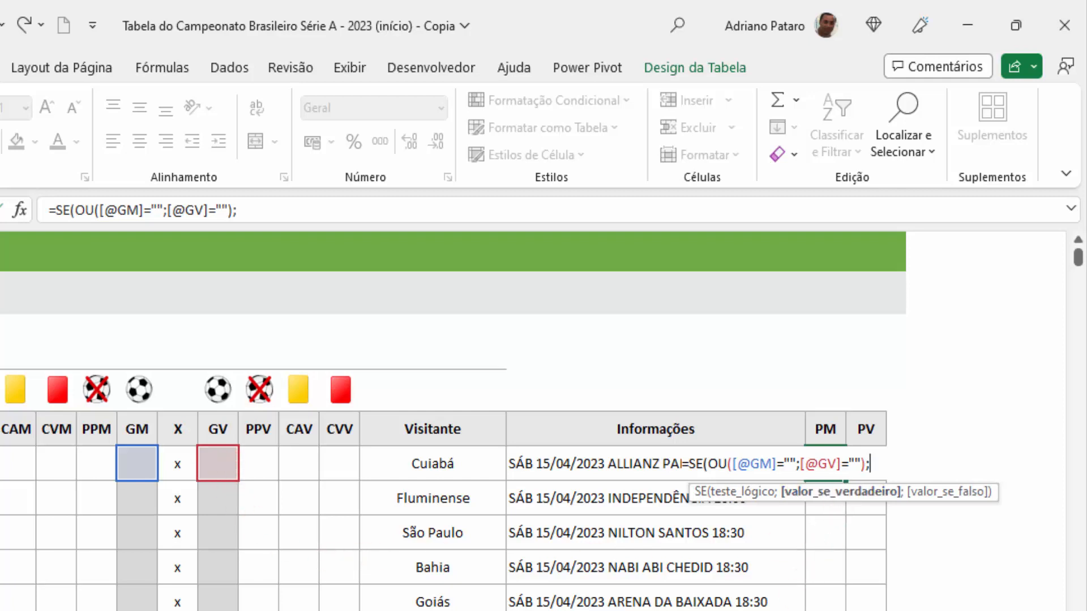
type("\"\";")
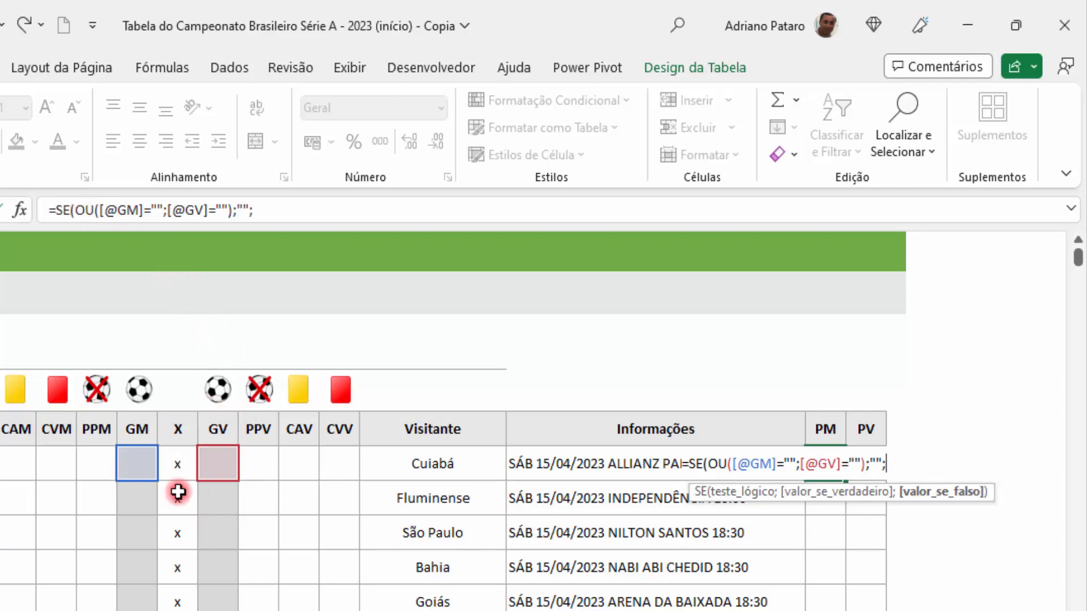
type("SE")
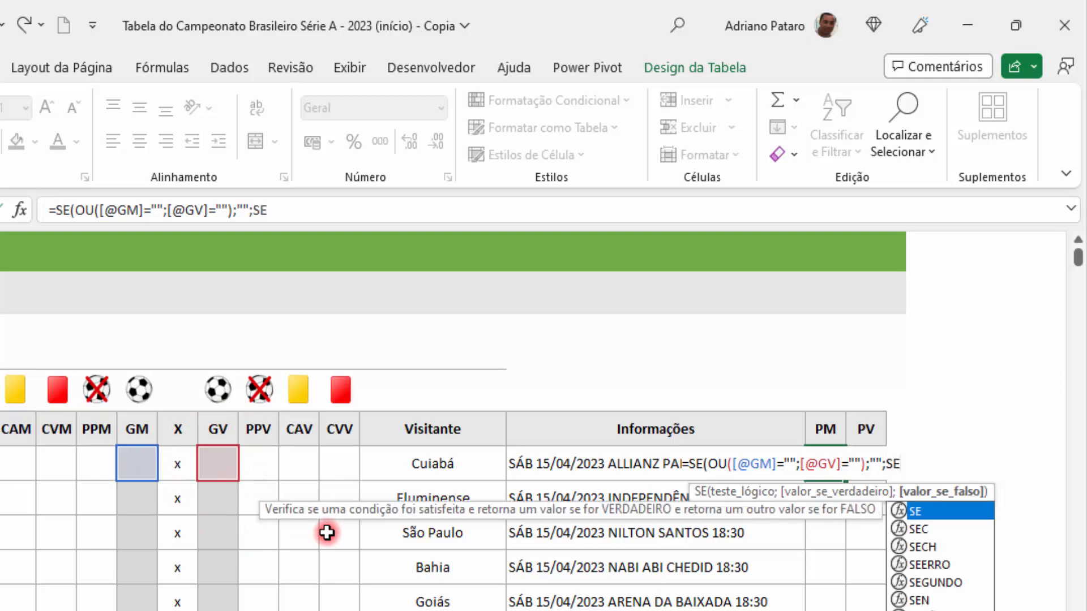
type("(")
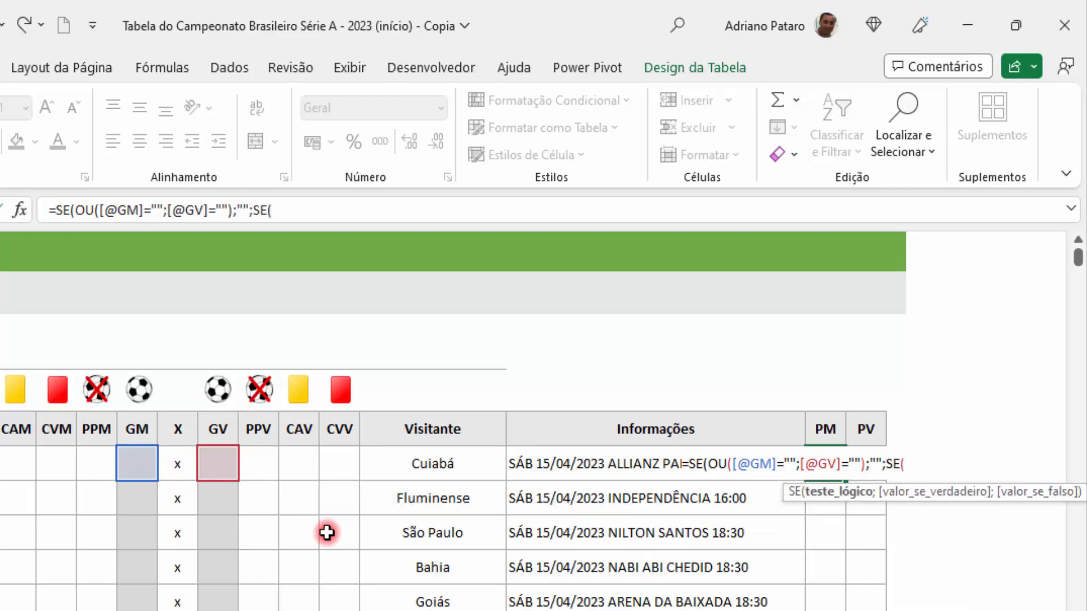
left_click(142, 464)
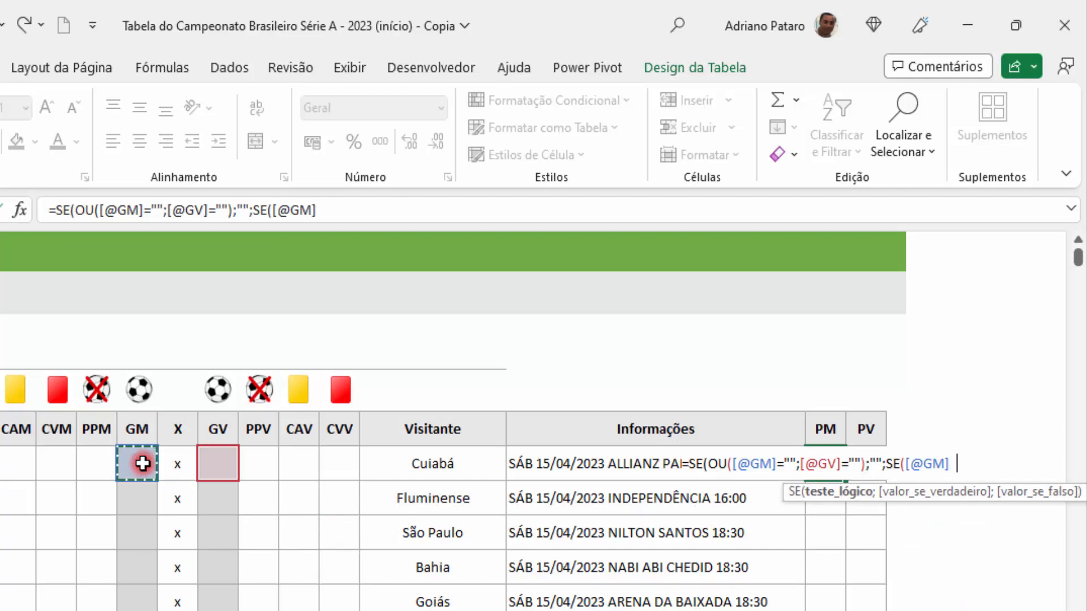
type(">")
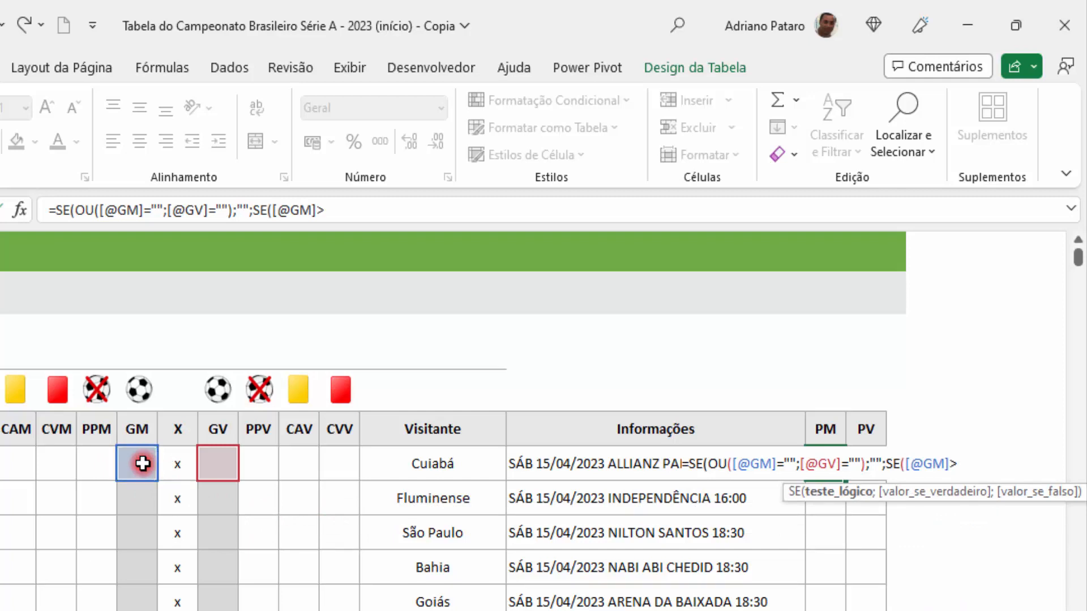
left_click(220, 462)
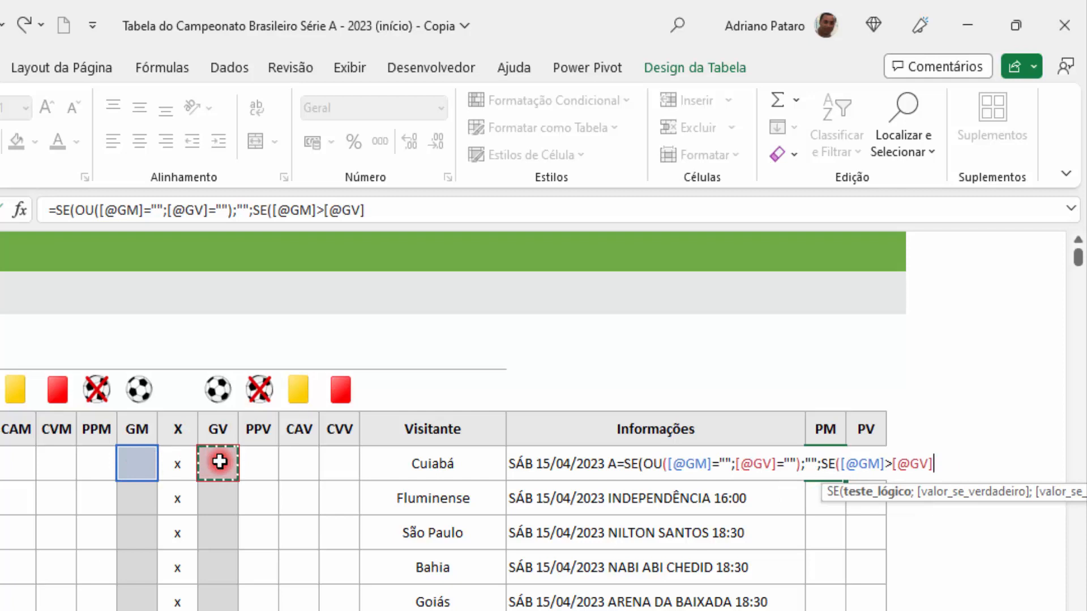
type(";3")
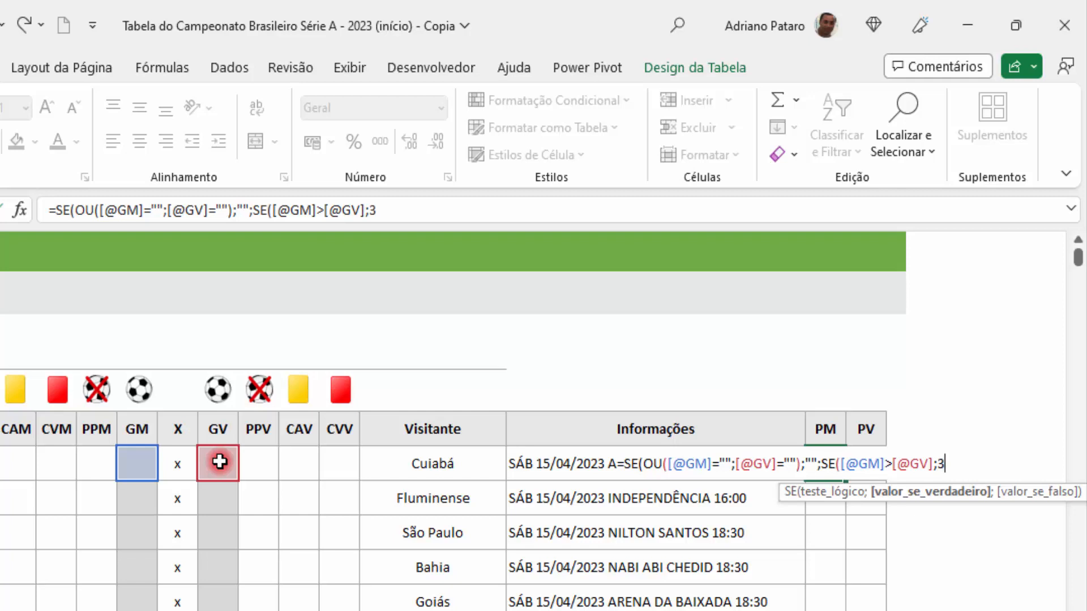
type(";")
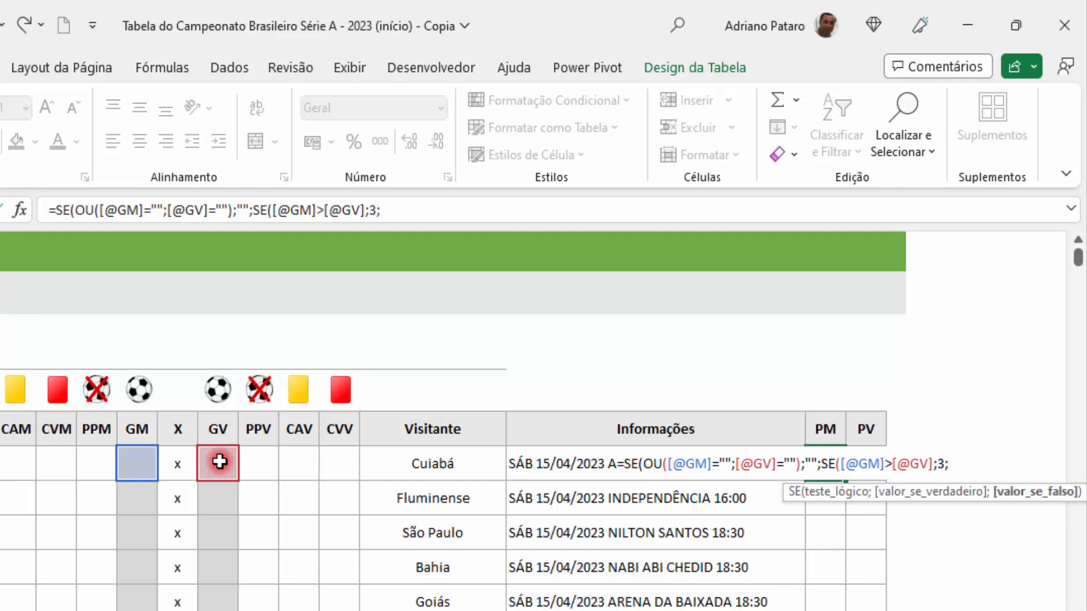
type("SE")
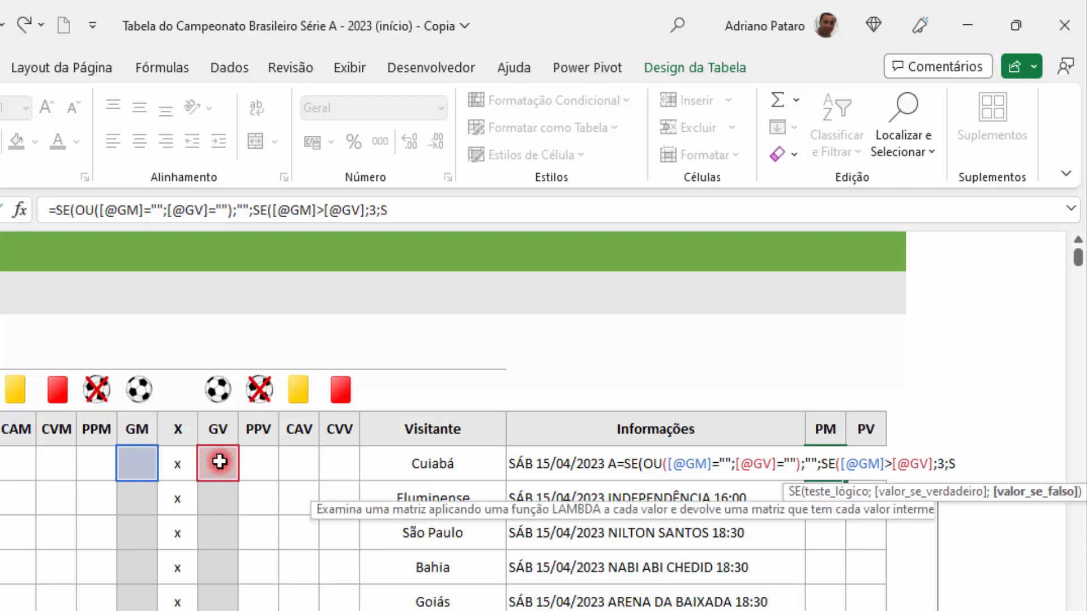
type("(")
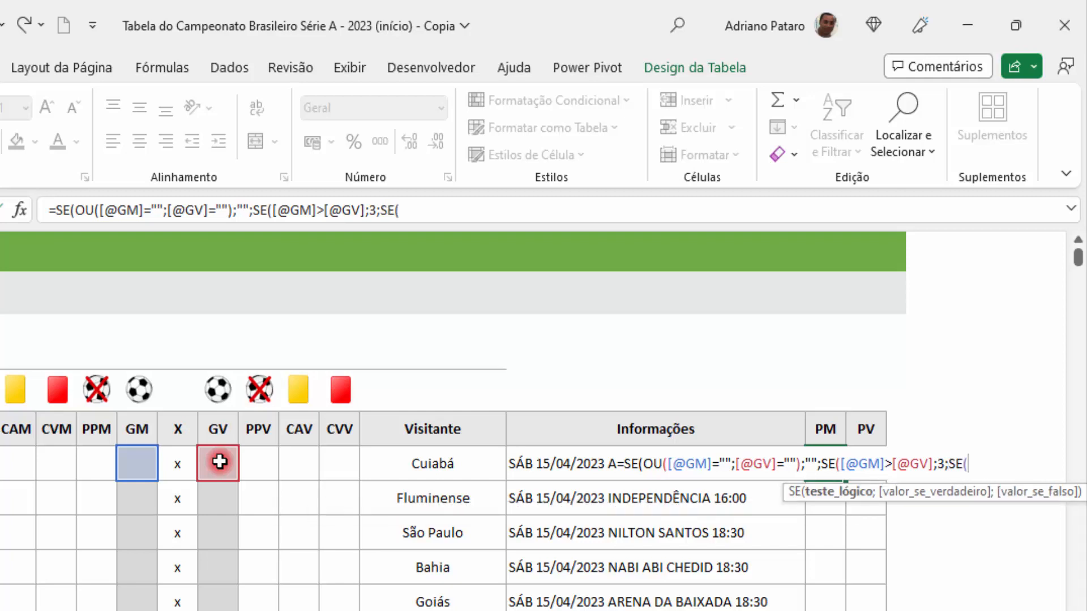
left_click(133, 461)
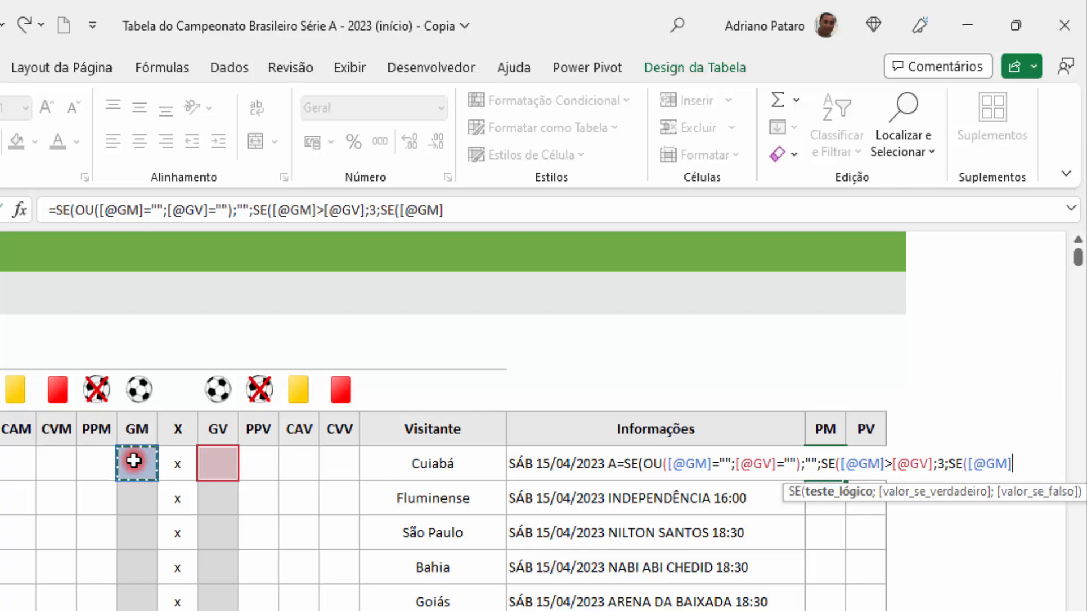
type("<")
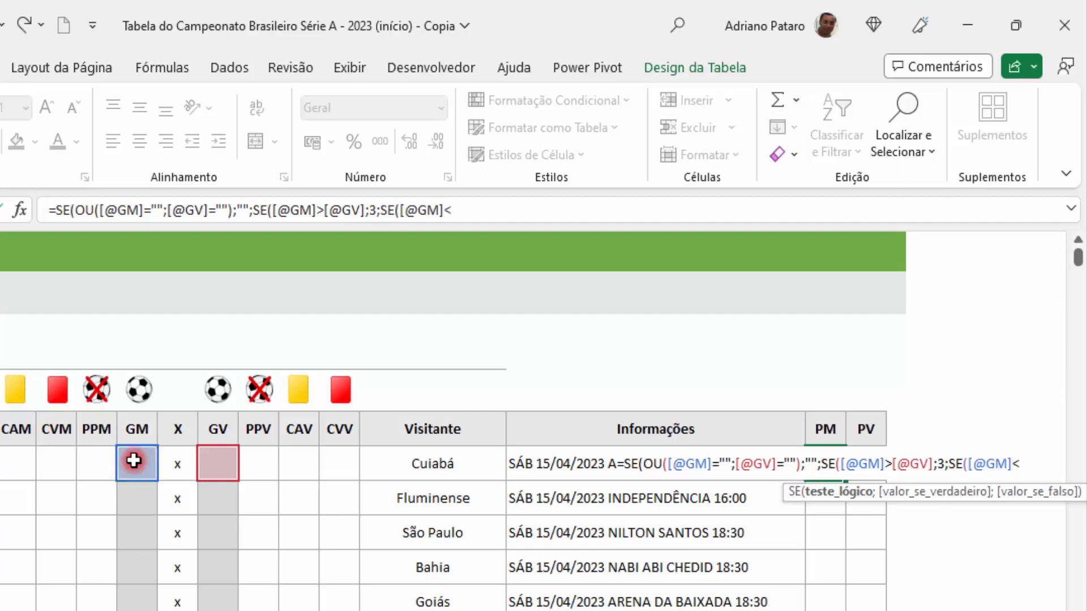
left_click(215, 466)
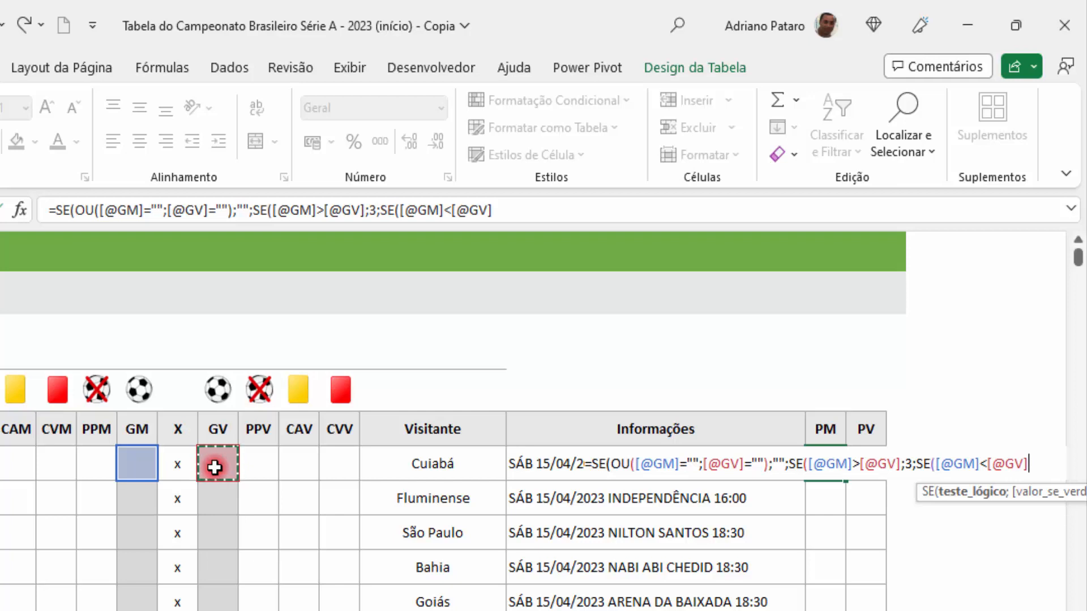
type(";0;1")
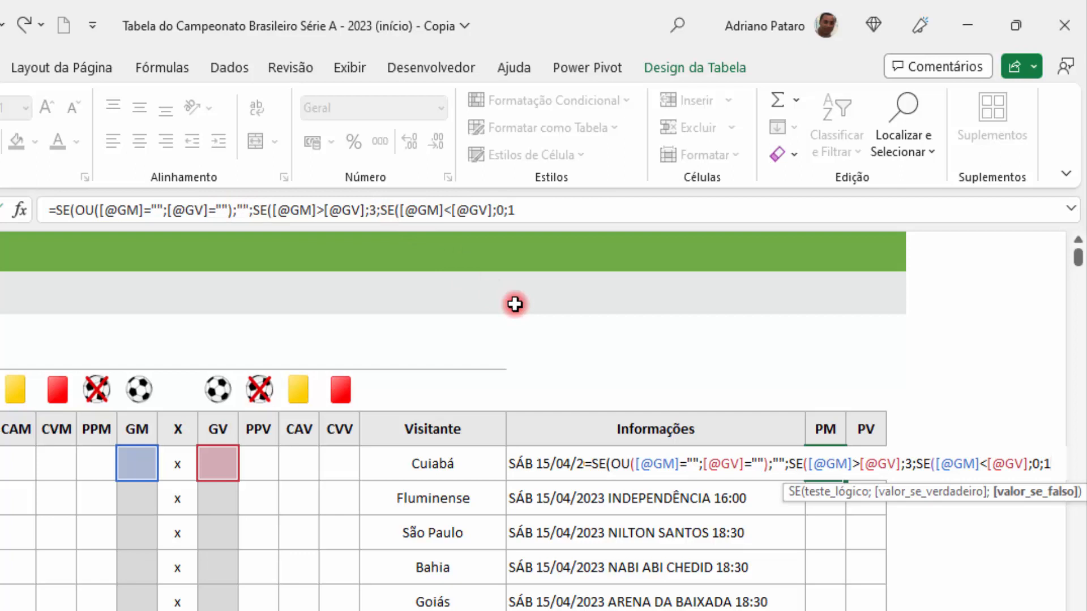
type(")))")
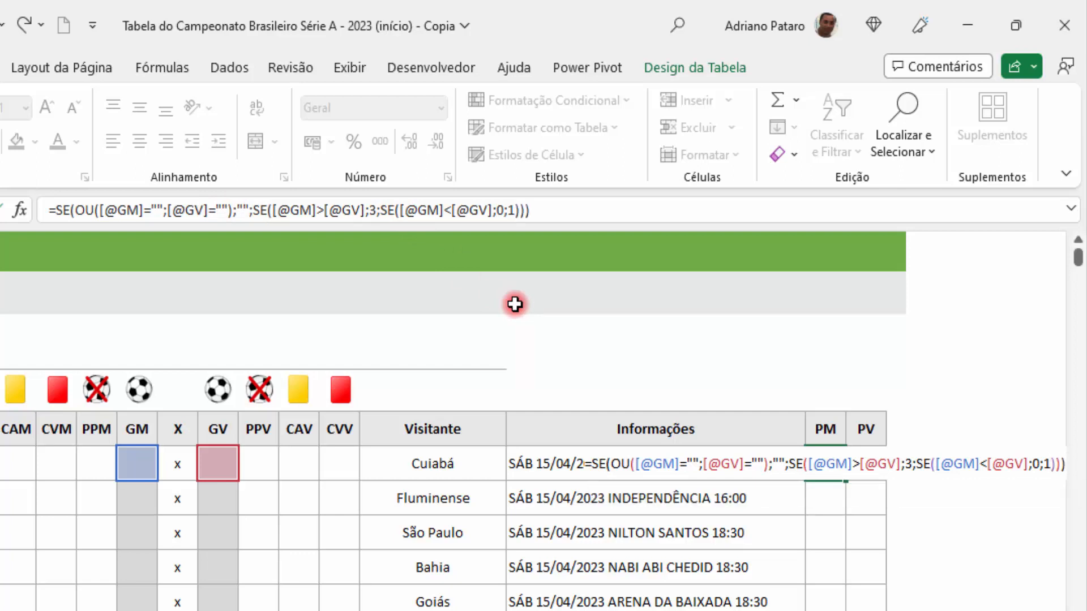
key("Return")
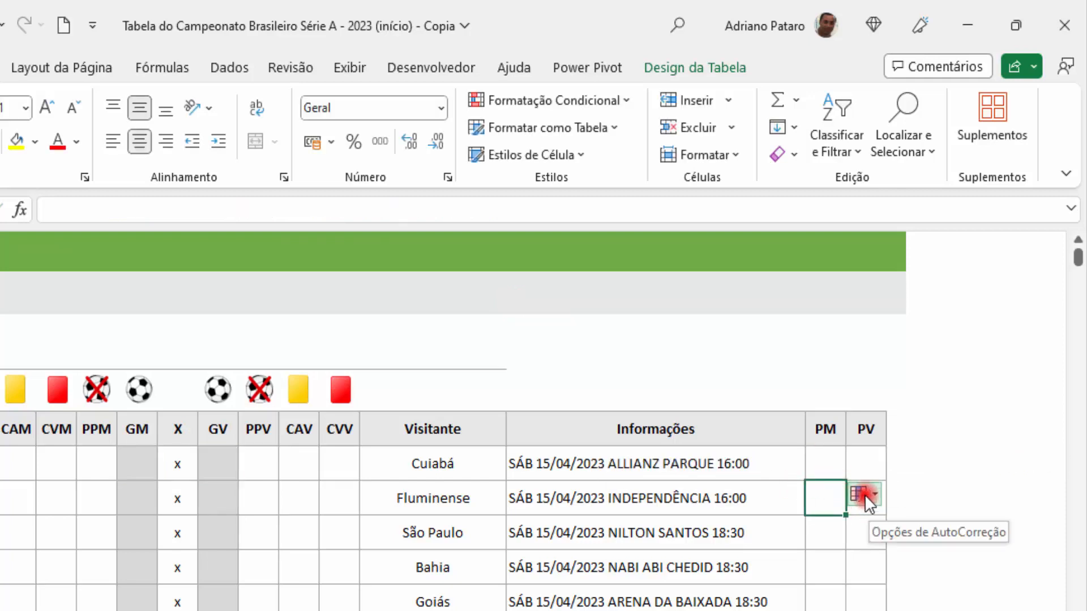
Step: Replace all cells in the PM column with the first match's formula
left_click(833, 468)
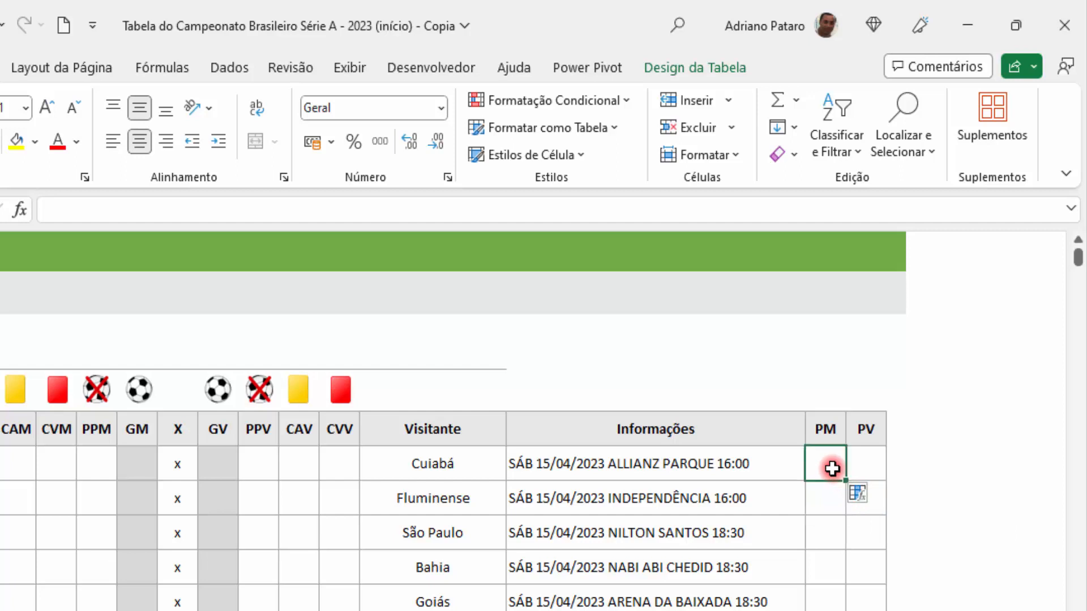
left_click(858, 490)
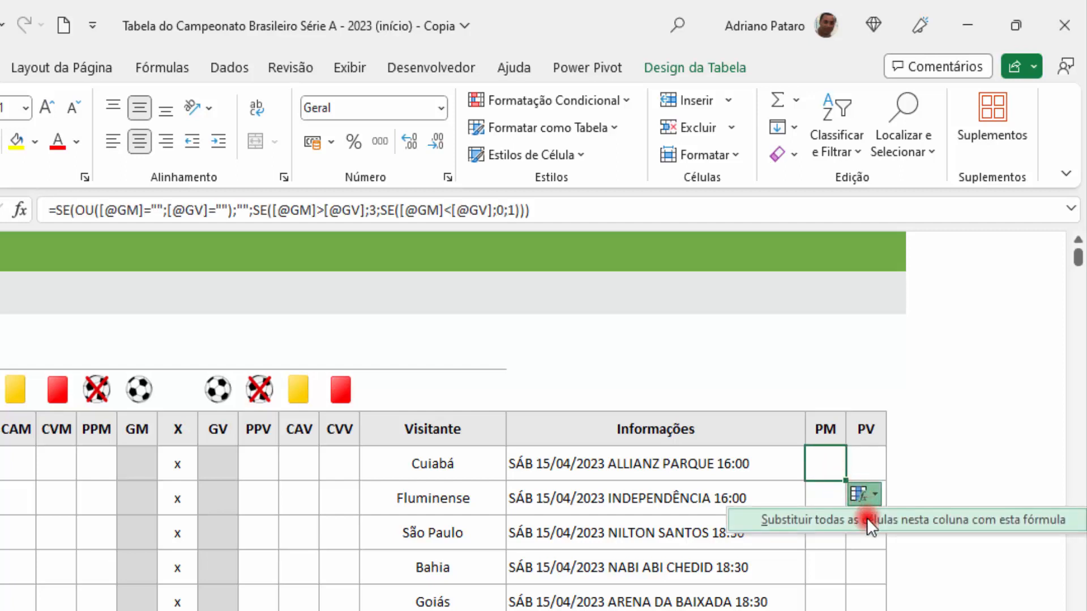
left_click(867, 517)
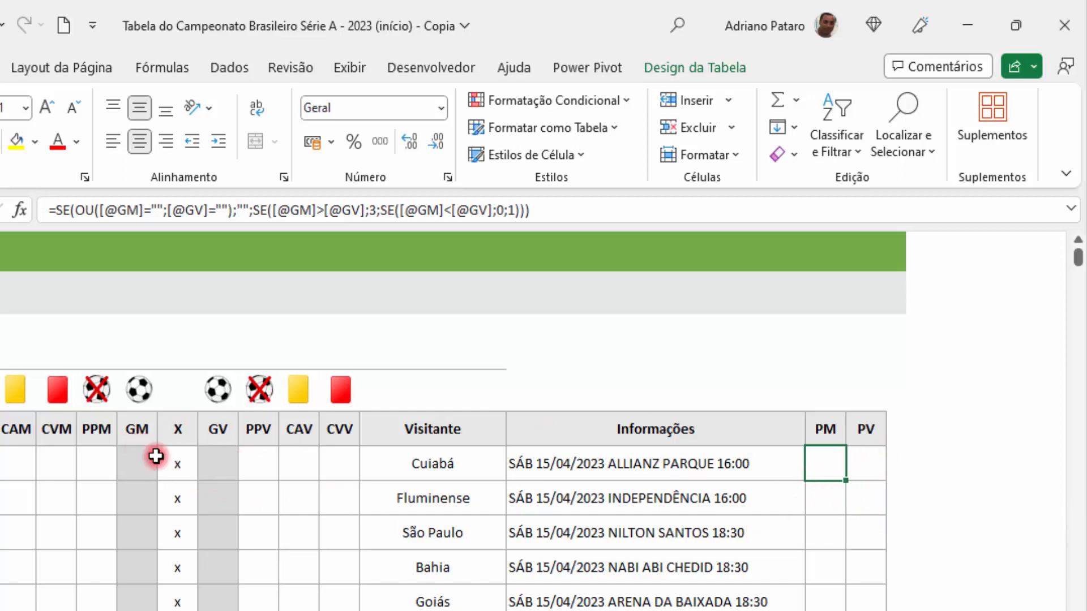
Step: Copy the full text of the first match's PM formula and select the PV cell of the same match
left_click(875, 464)
left_click(827, 458)
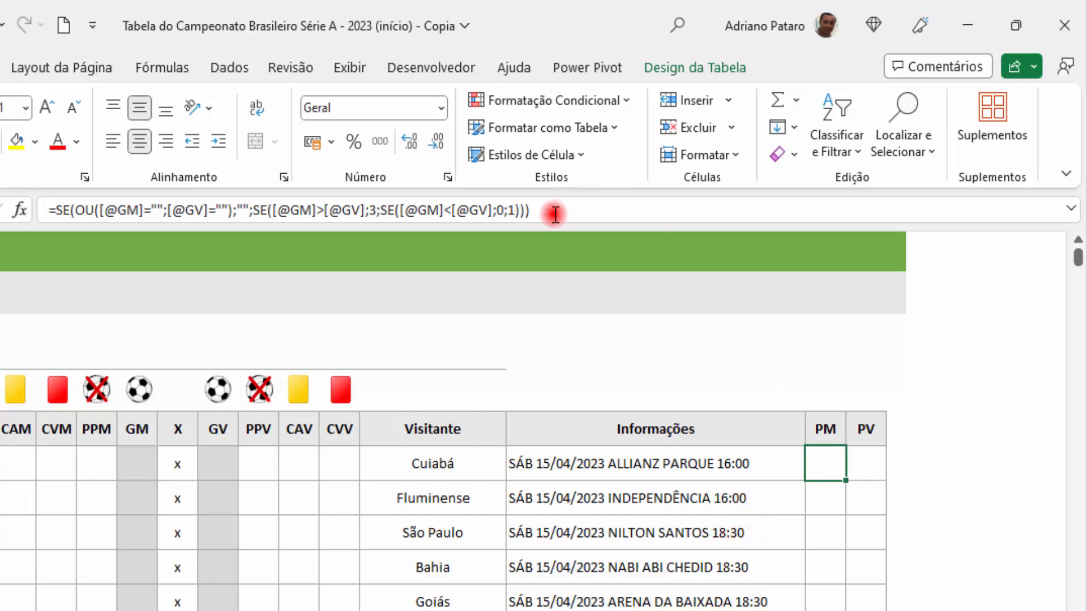
left_click_drag(553, 211, 41, 210)
key("ctrl+c")
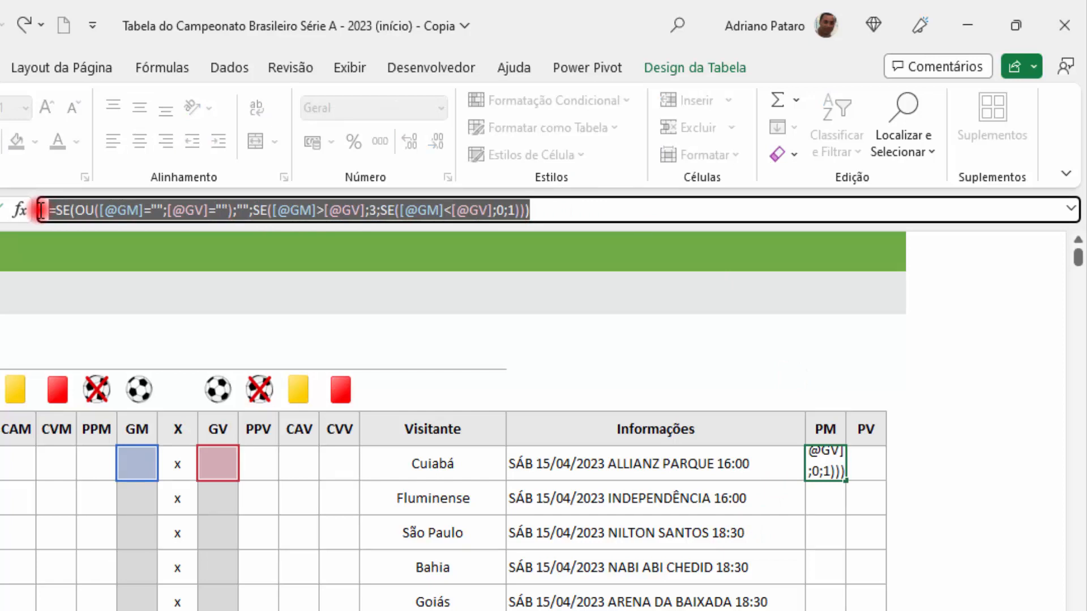
key("Escape")
left_click(868, 458)
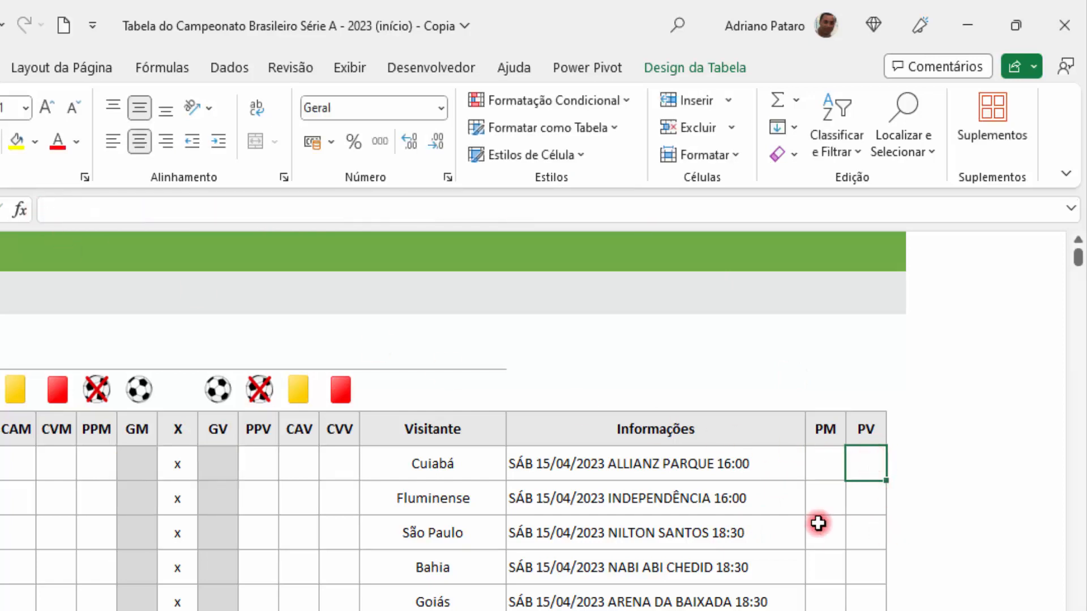
left_click(200, 209)
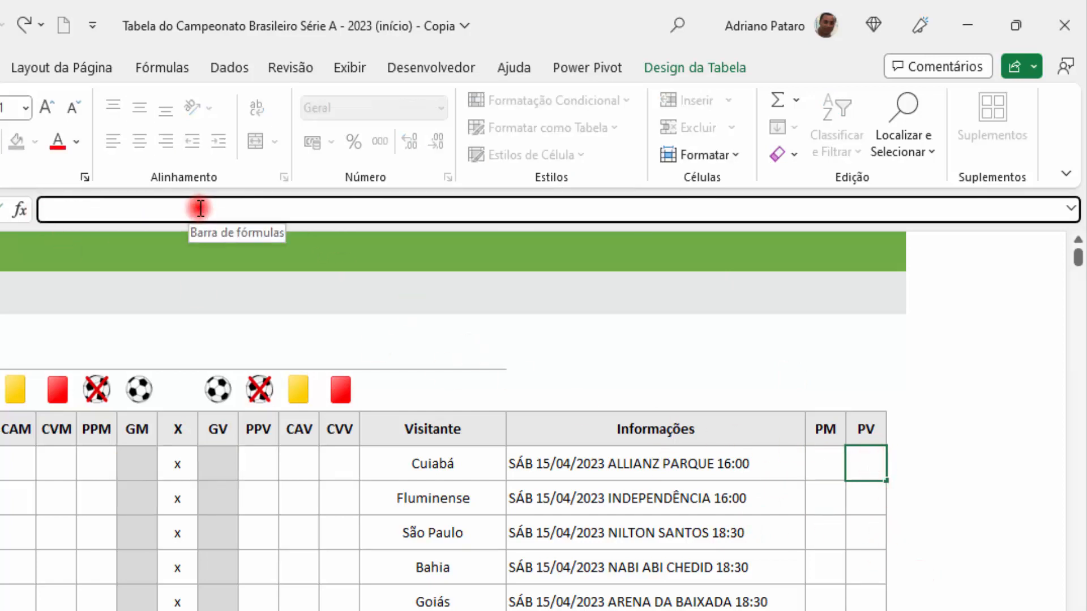
key("ctrl+v")
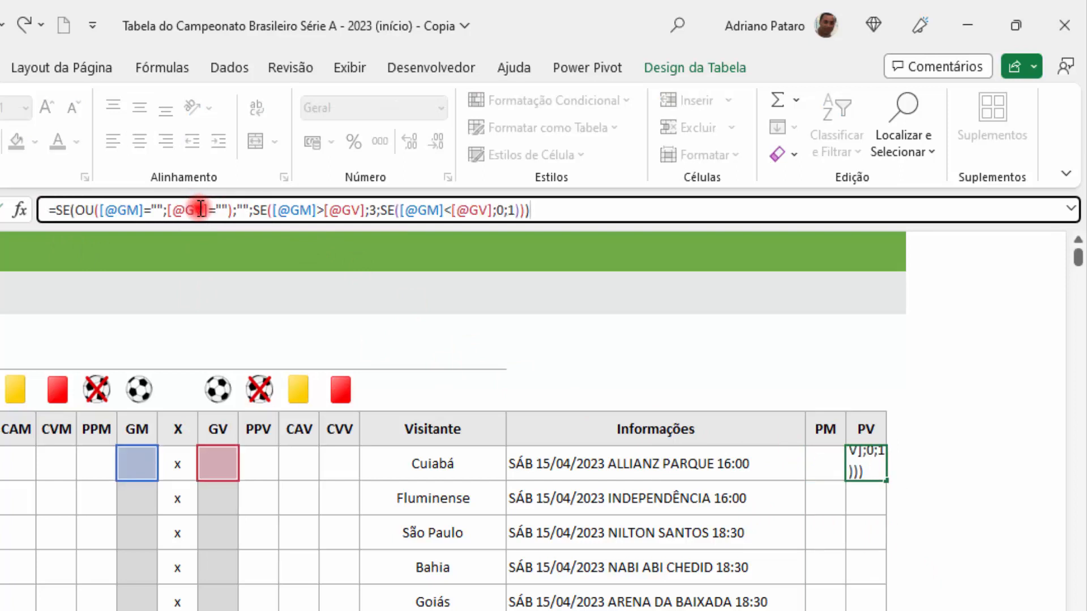
left_click(325, 211)
key("BackSpace")
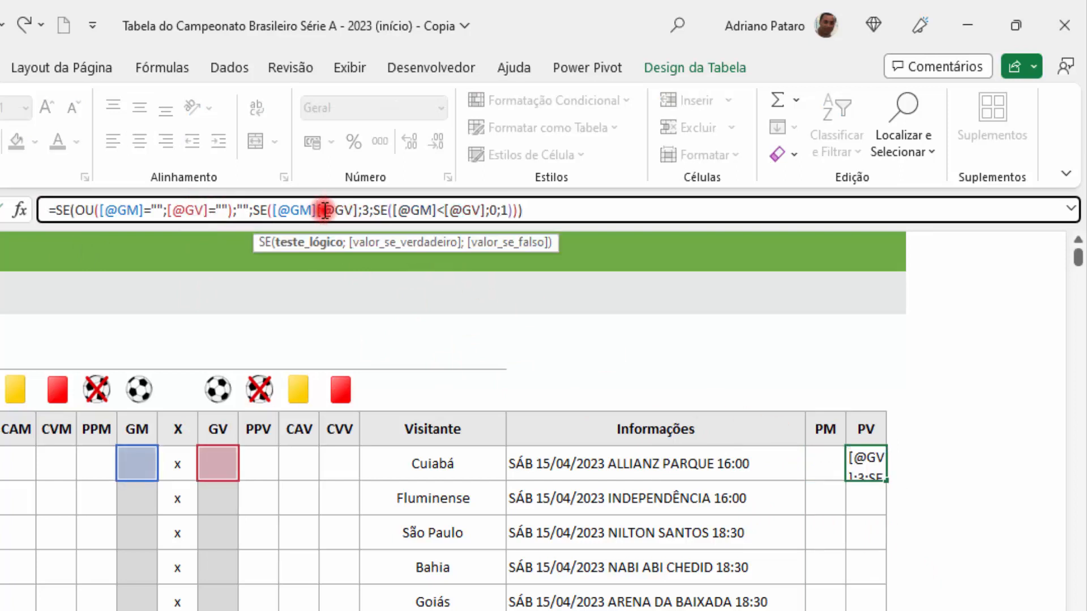
type("<")
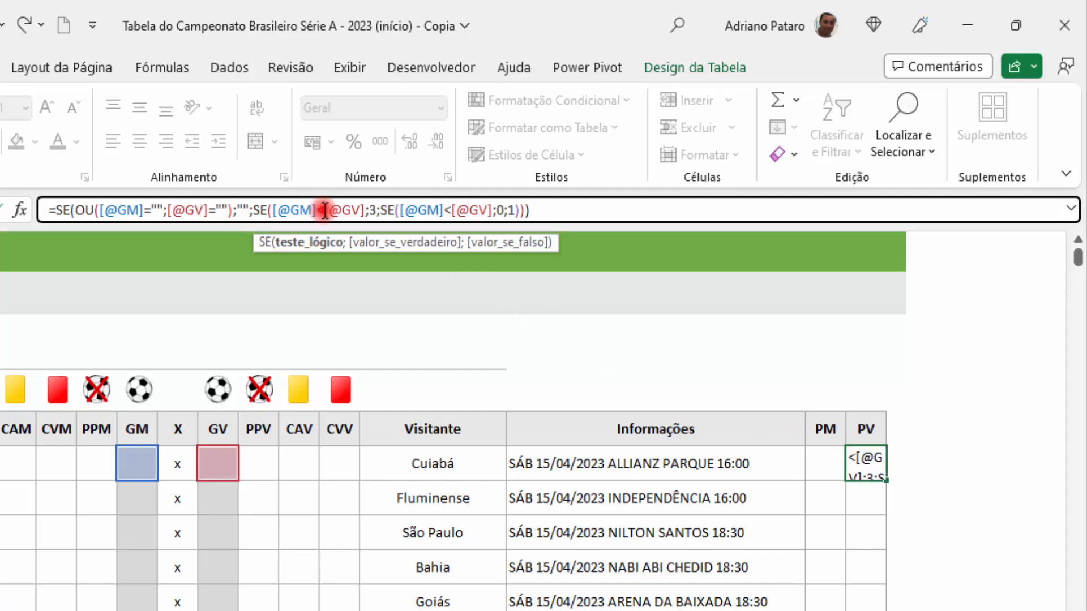
left_click(452, 210)
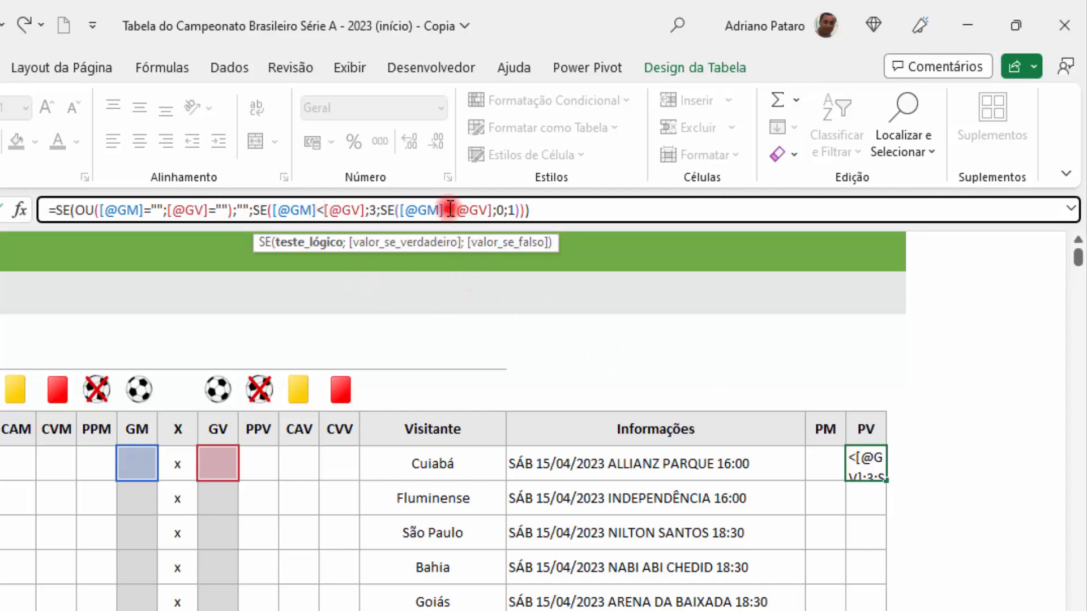
key("BackSpace")
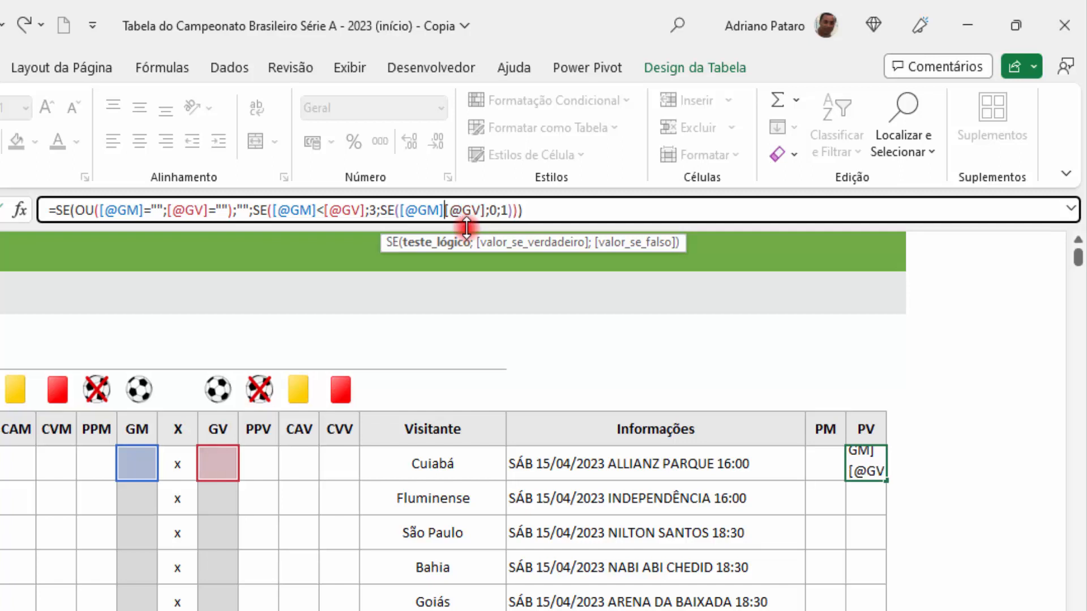
type(">")
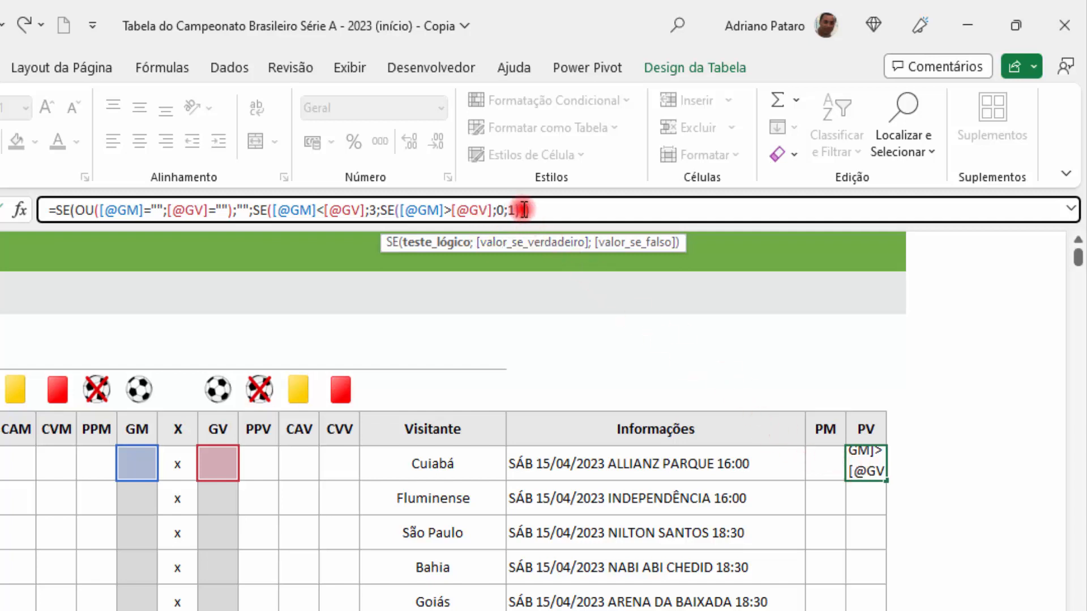
left_click(548, 210)
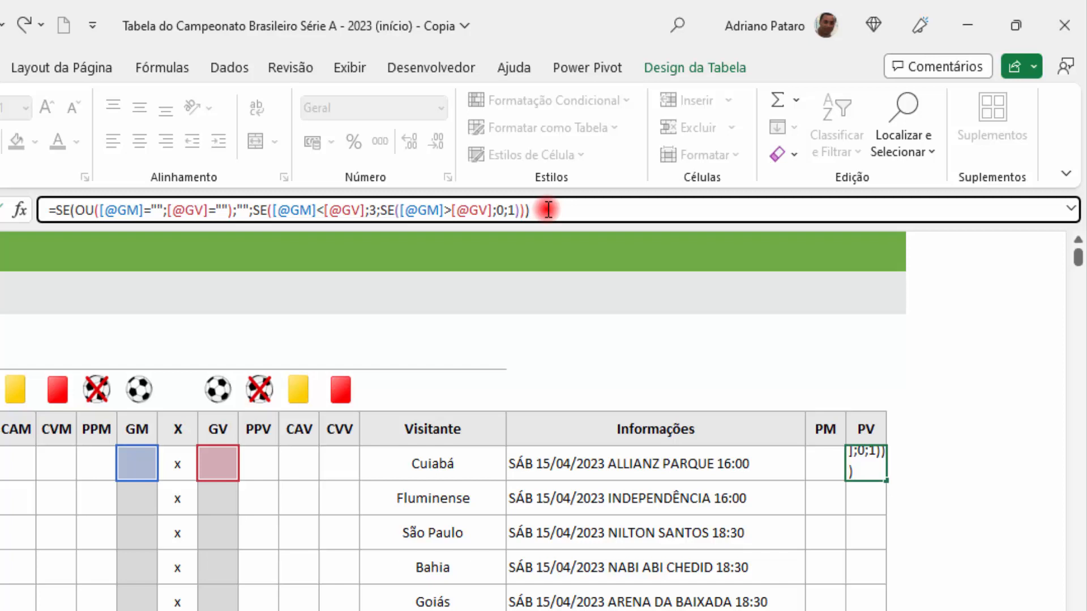
key("Return")
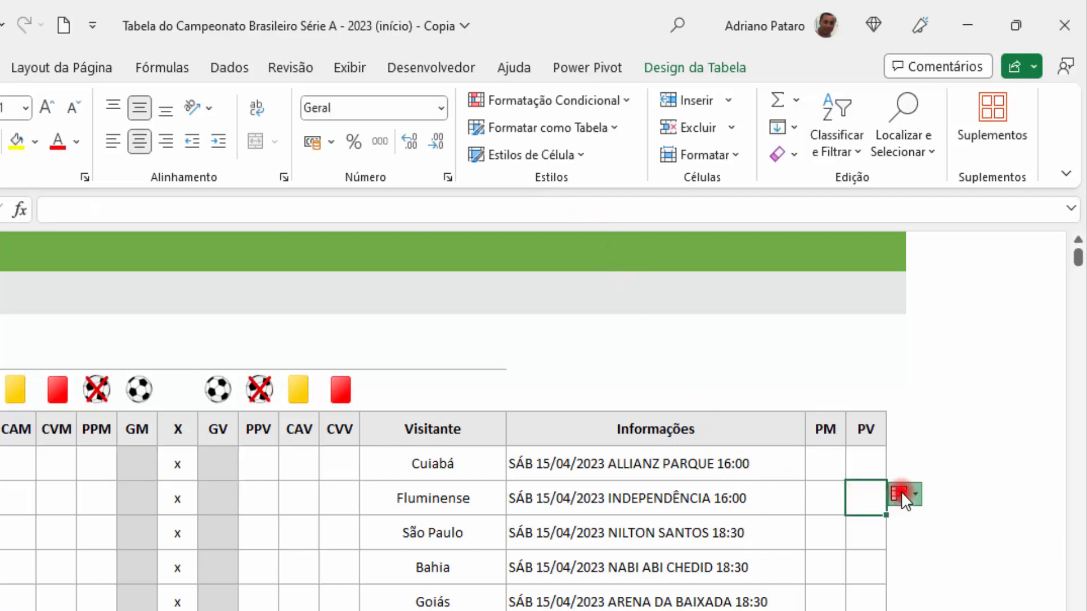
left_click(901, 491)
left_click(908, 517)
Step: Compare the PM and PV formulas of the first match, checking their reversed comparison signs
left_click(840, 460)
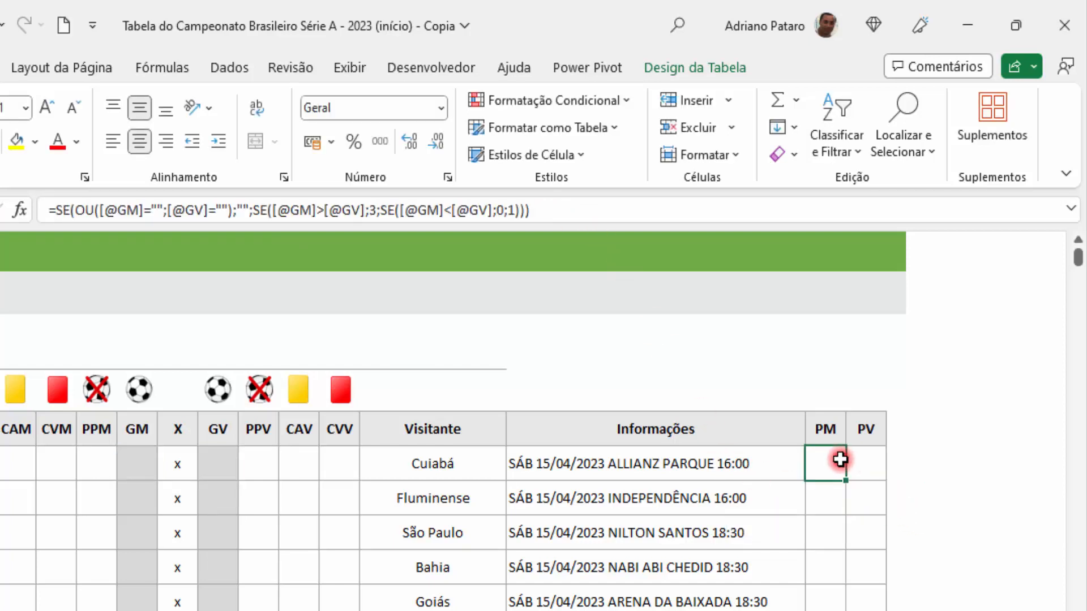
key("Right")
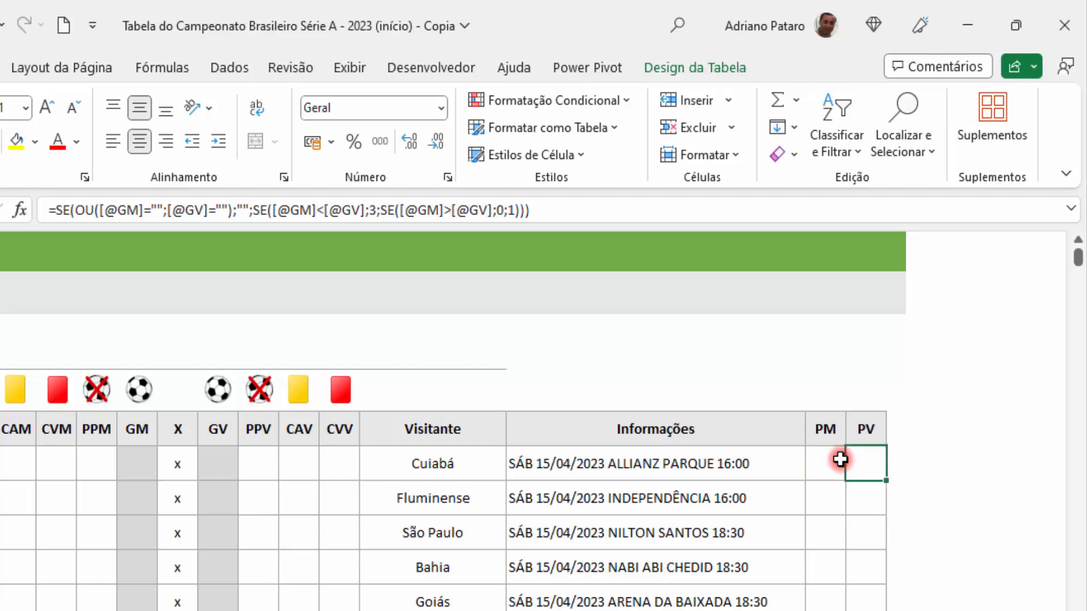
key("Left")
key("Right")
key("Left")
key("Right")
key("Left")
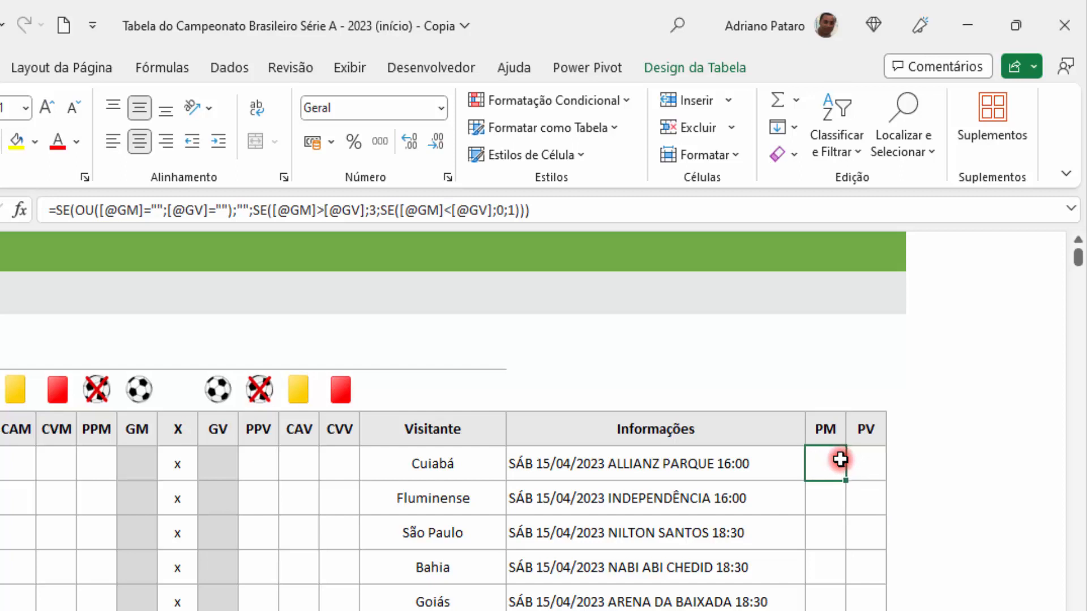
key("Right")
key("Left")
key("Right")
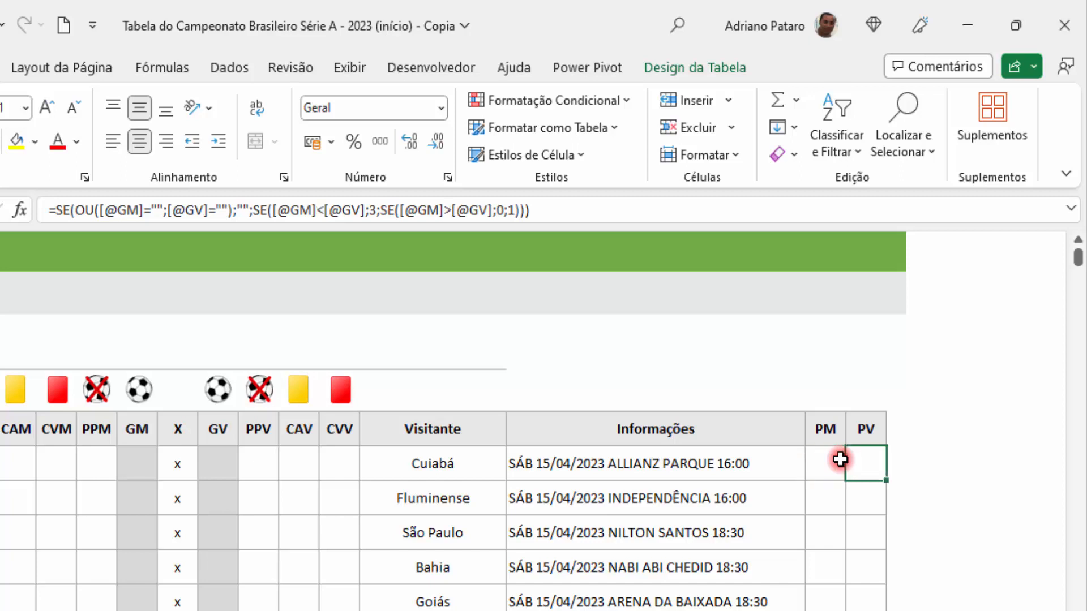
key("Left")
key("Right")
key("Left")
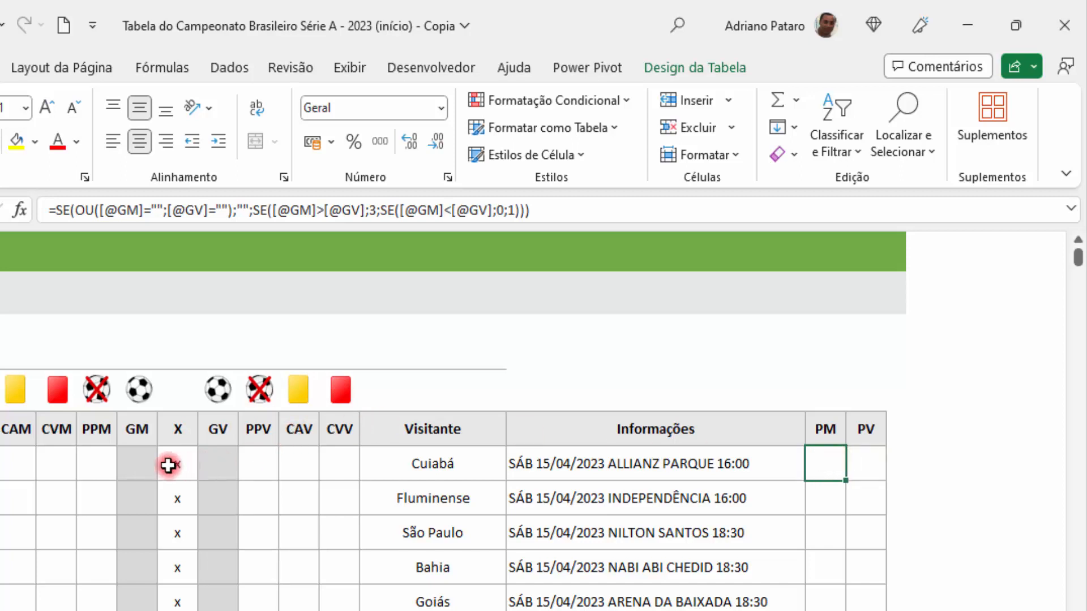
Step: Enter a test score for the first match with 2 goals in GM and 0 in GV
left_click(137, 463)
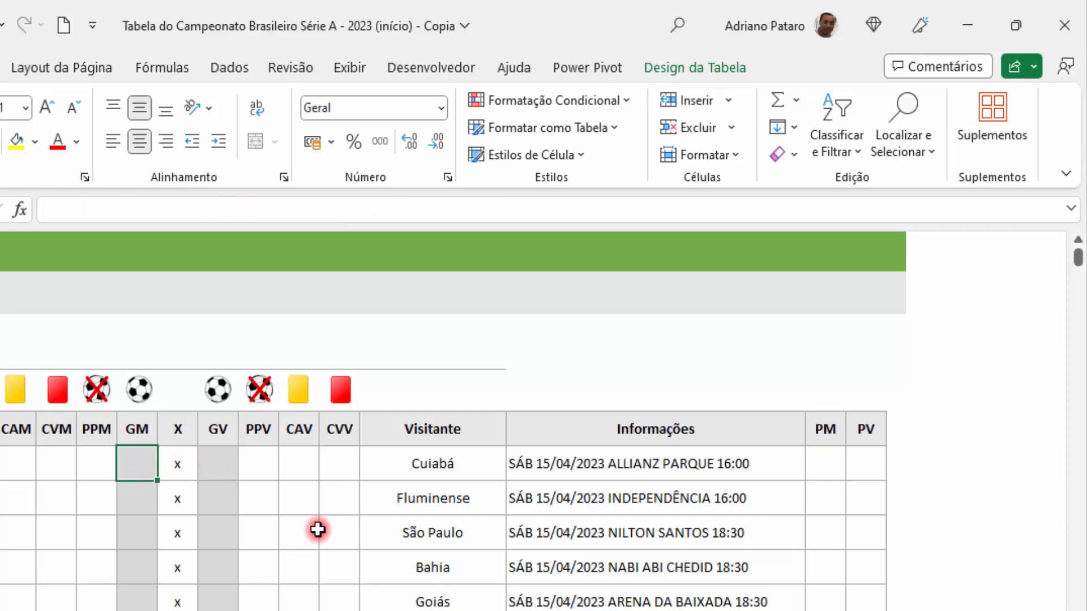
type("2")
key("Tab")
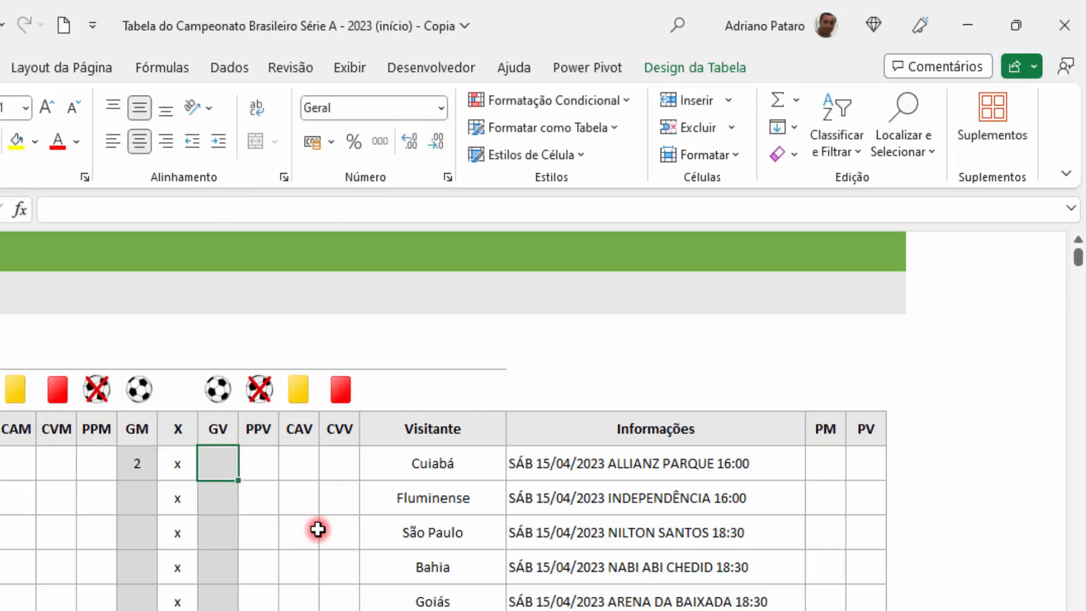
type("0")
key("Return")
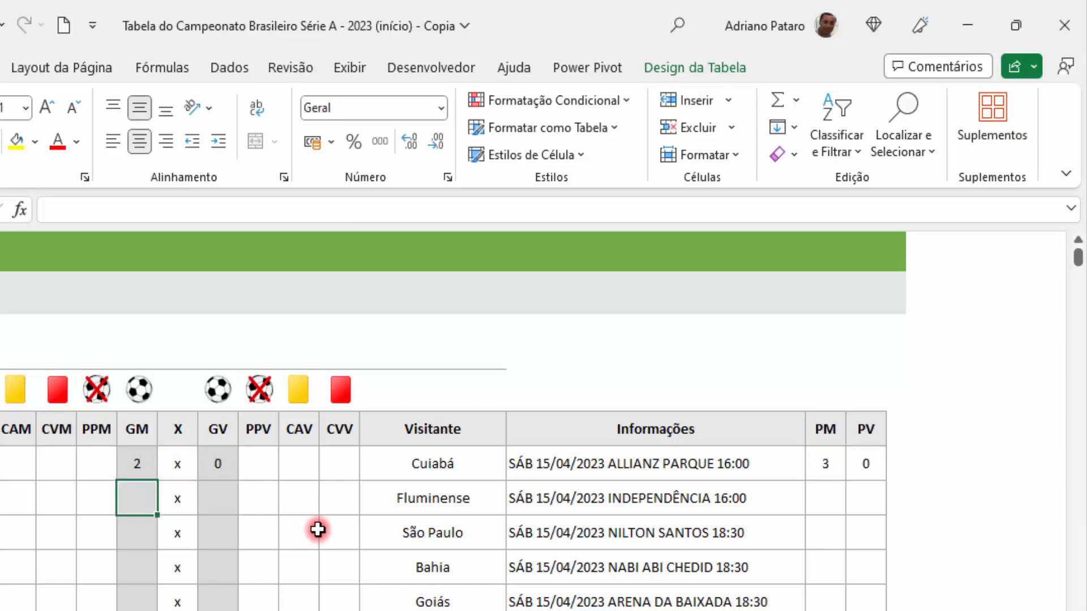
Step: Clear the first match's GV goals, re-enter 0 and check how PM and PV respond
left_click(226, 461)
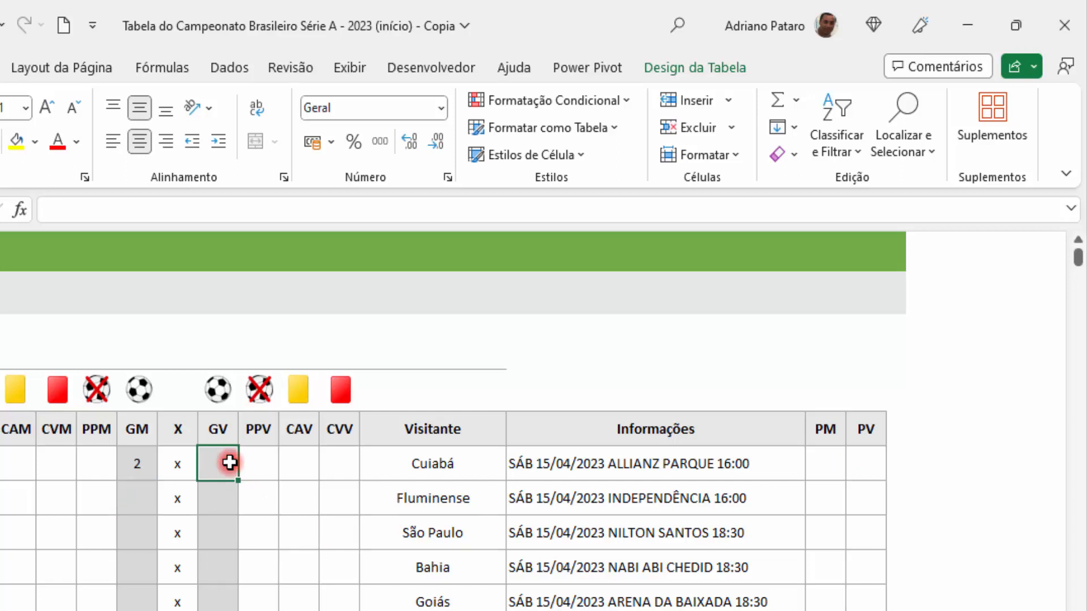
type("0")
key("Return")
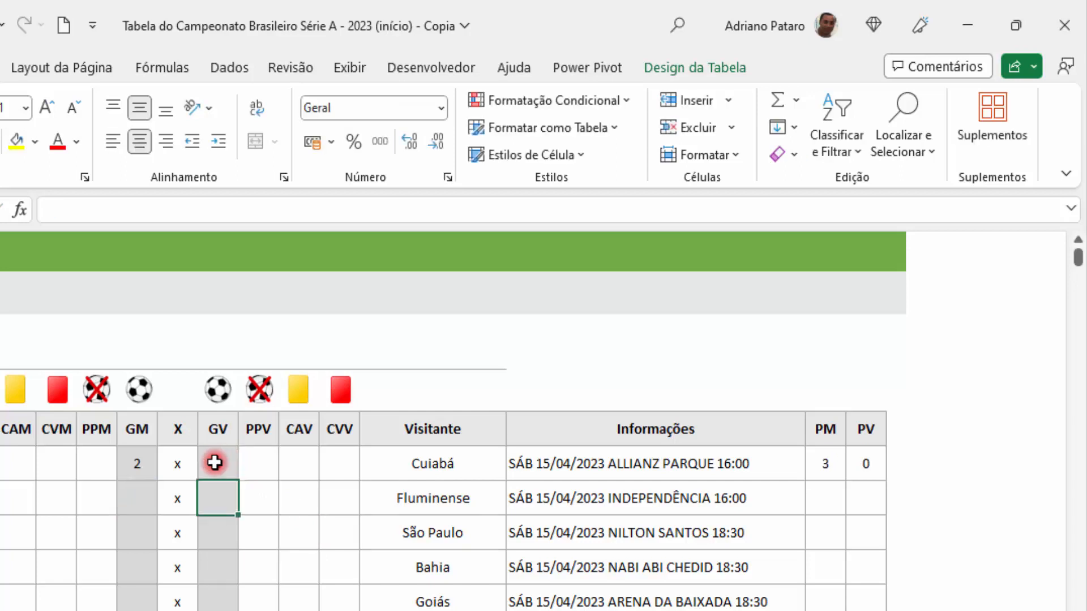
left_click(145, 463)
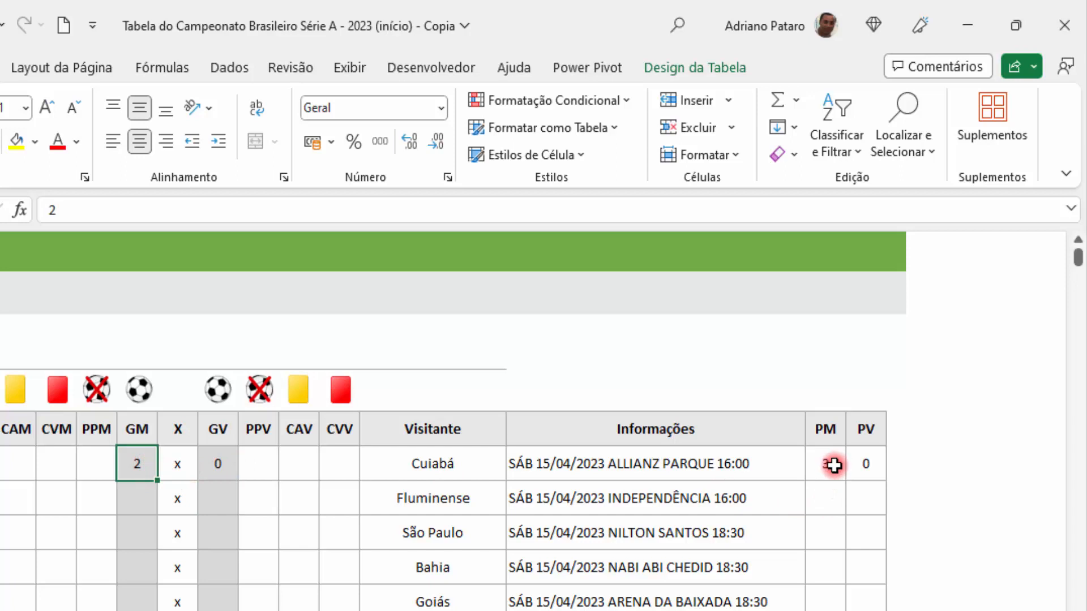
Step: Set the first match's GV to 3 and check the points in its PV and PM cells
left_click(223, 459)
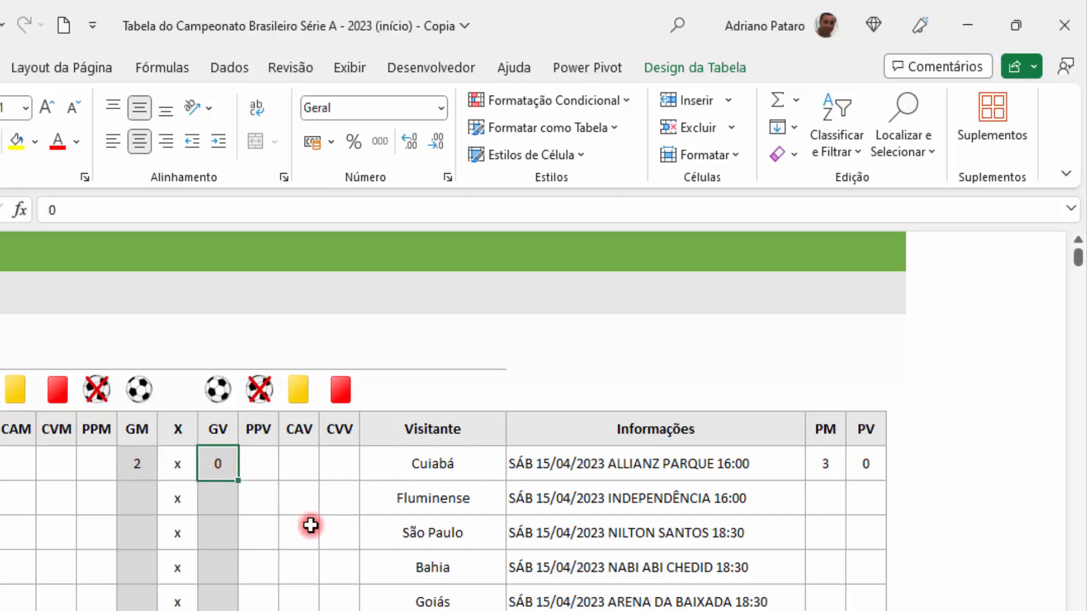
type("3")
key("Return")
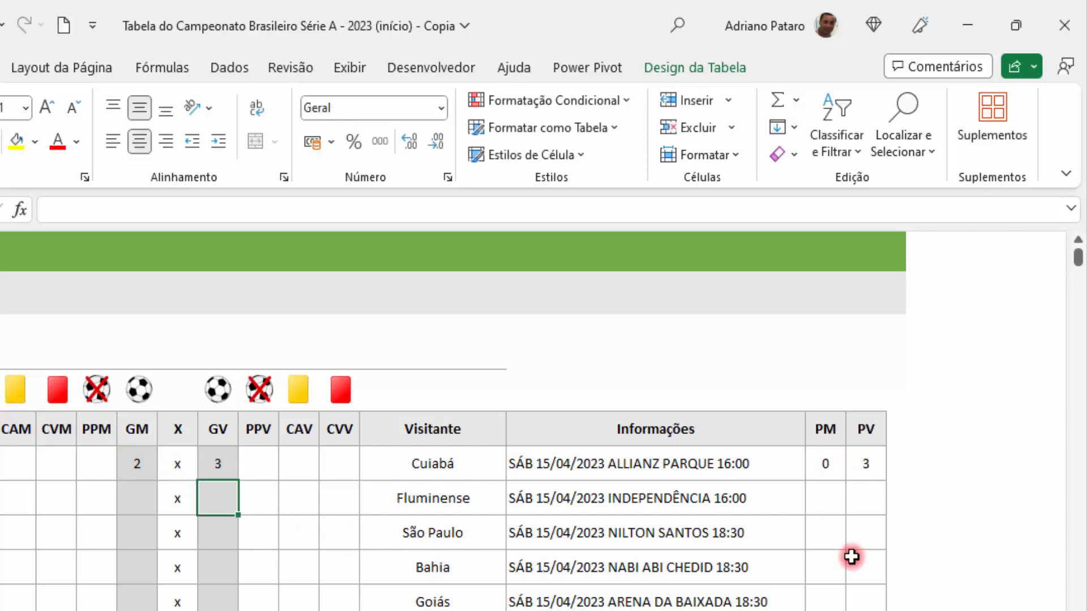
left_click(870, 458)
left_click(827, 464)
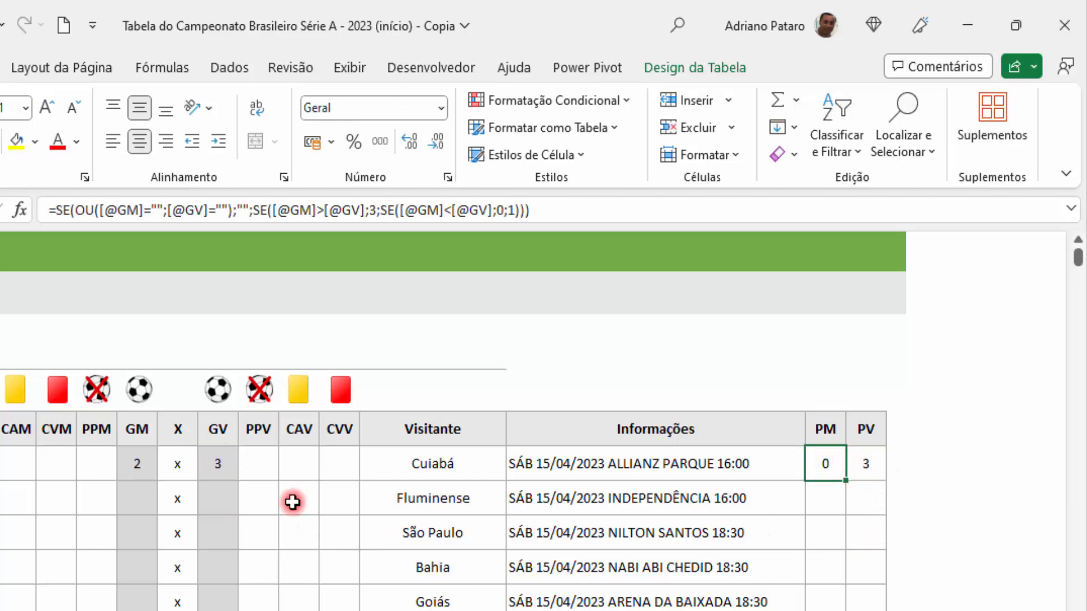
Step: Set the first match's GM to 3 to test a draw and check its PM and PV points
left_click(143, 466)
type("2")
key("Return")
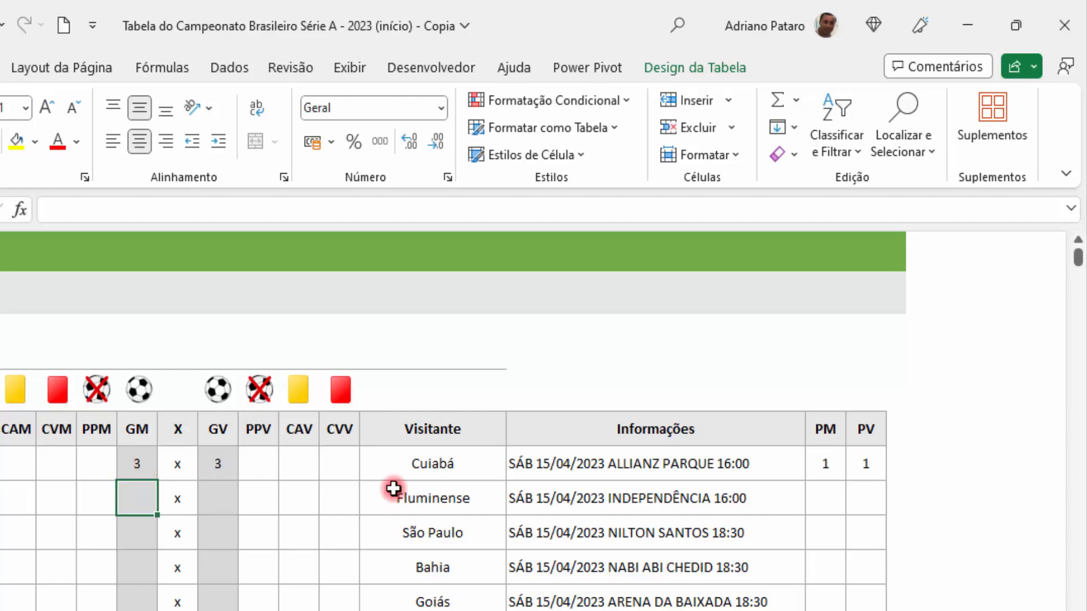
left_click(827, 468)
left_click(865, 469)
left_click(828, 465)
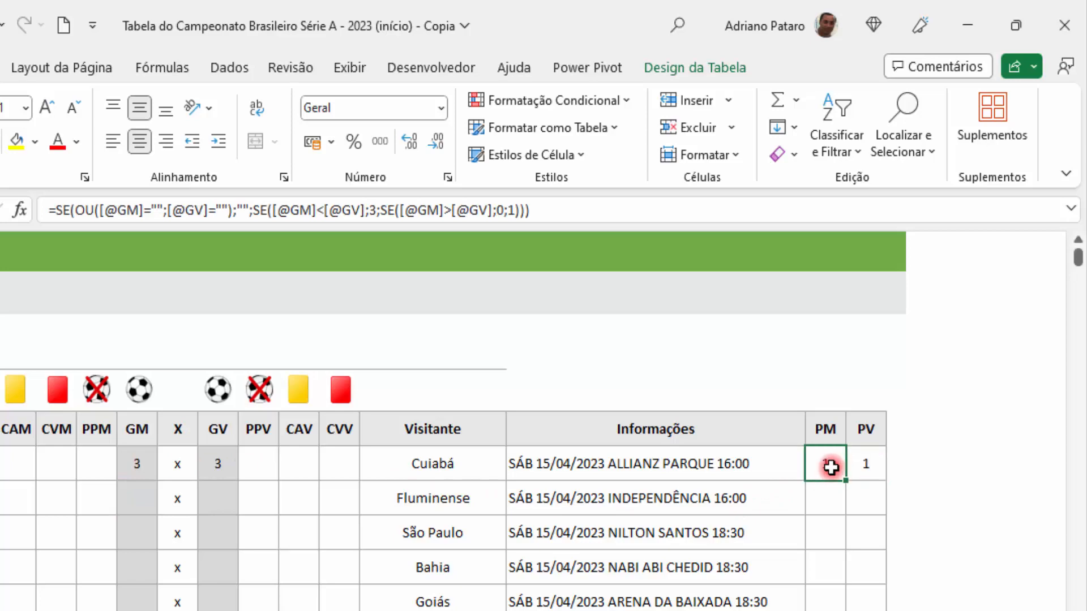
Step: Delete the first match's test goals from GM and GV and save the workbook
left_click(140, 461)
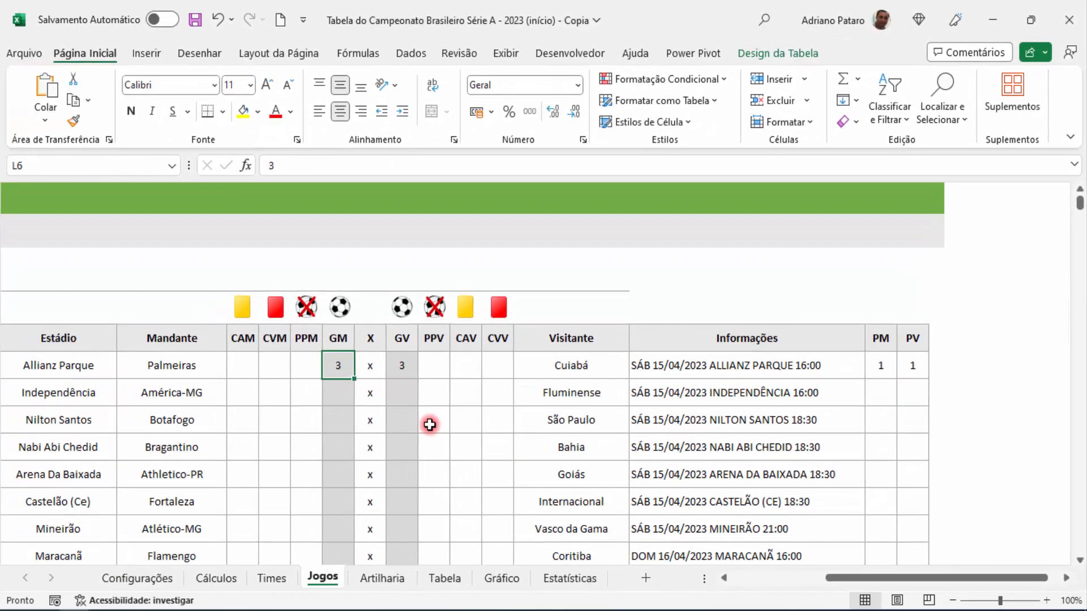
key("Delete")
left_click(254, 444)
key("Delete")
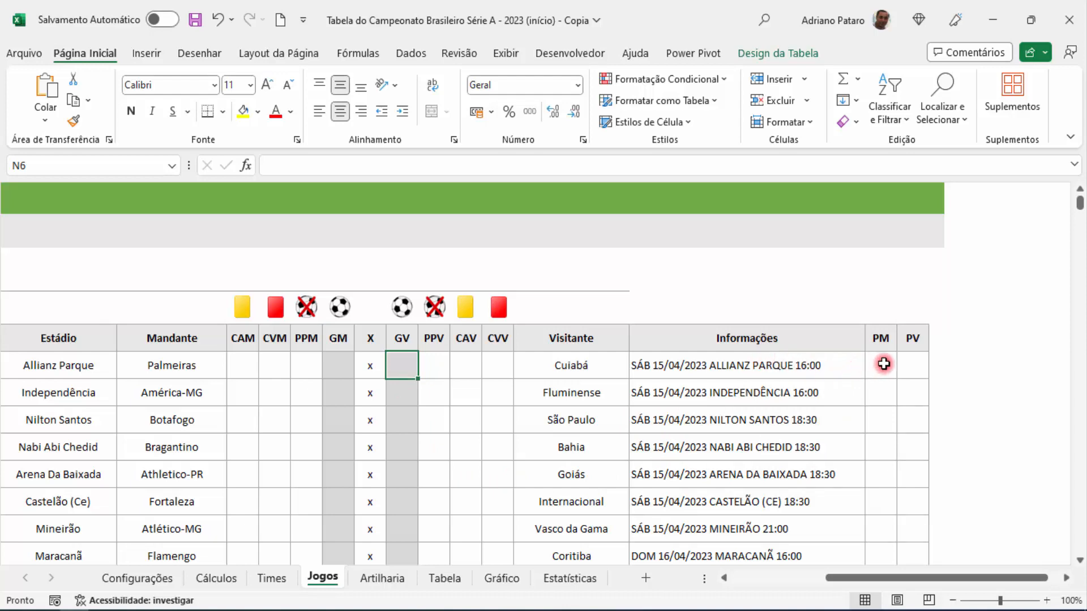
left_click_drag(936, 576, 780, 578)
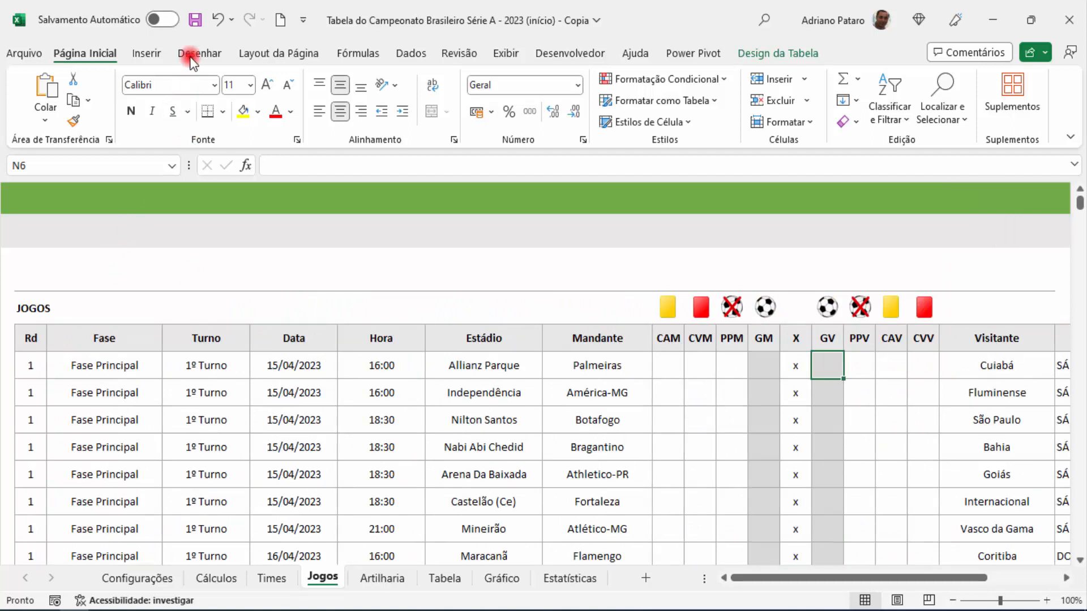
left_click(195, 21)
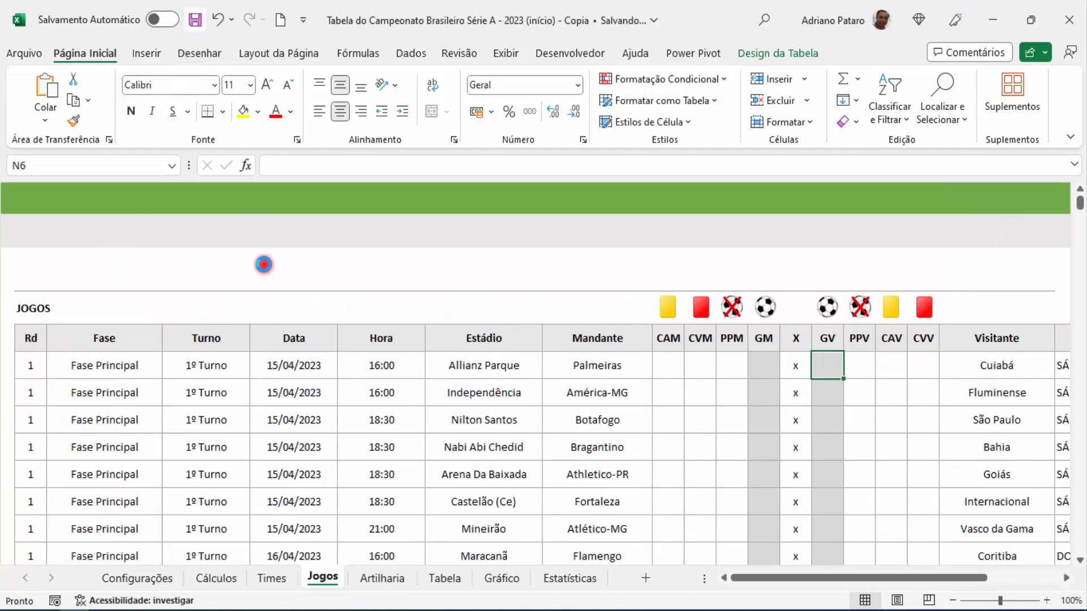